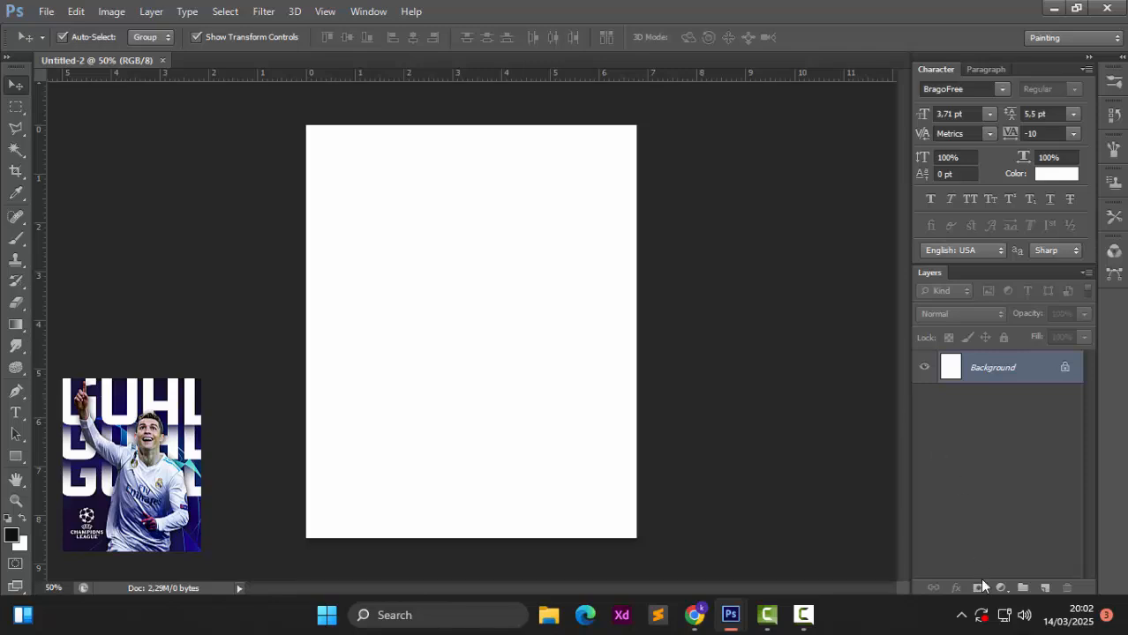
Step: Add a blue Solid Color fill layer over the canvas
click(1001, 589)
click(1009, 231)
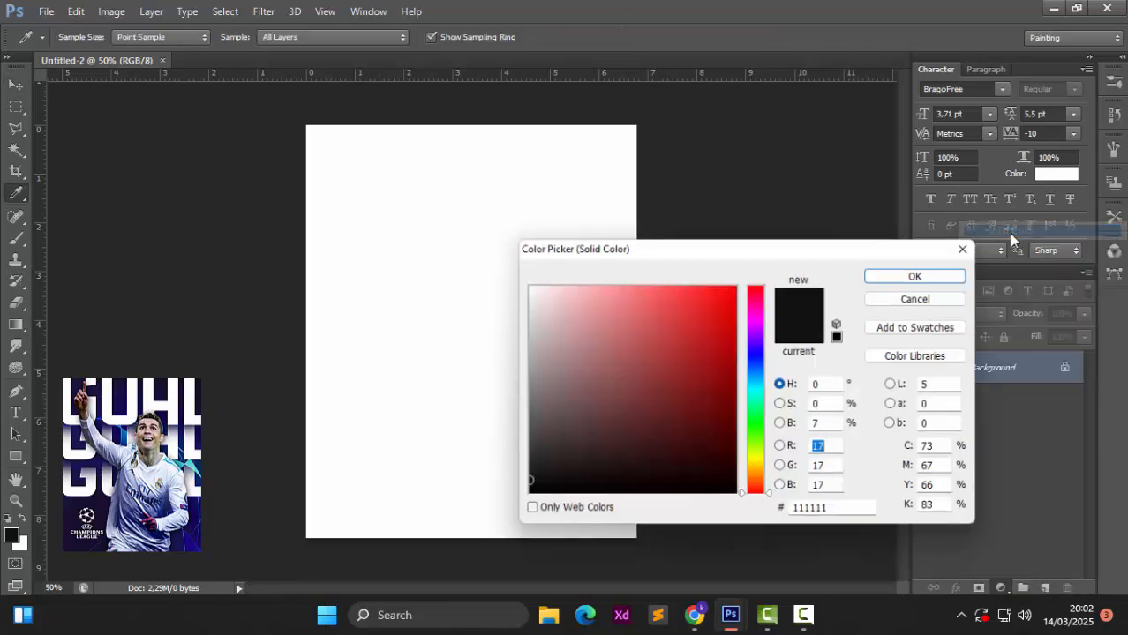
drag(755, 376, 753, 354)
click(729, 421)
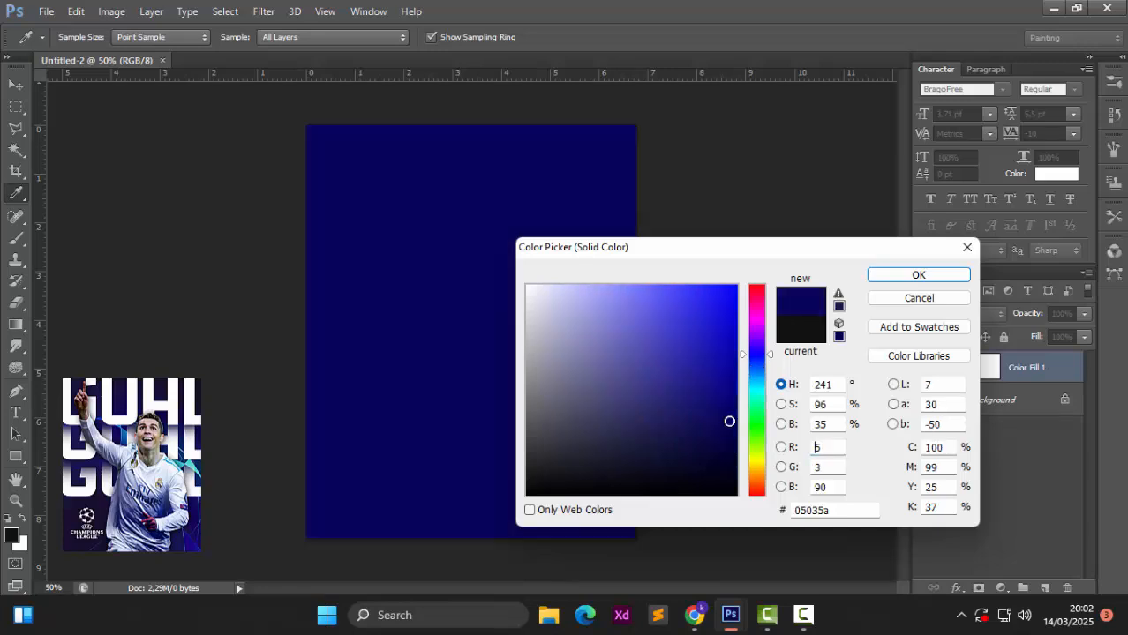
drag(729, 421, 734, 379)
click(883, 281)
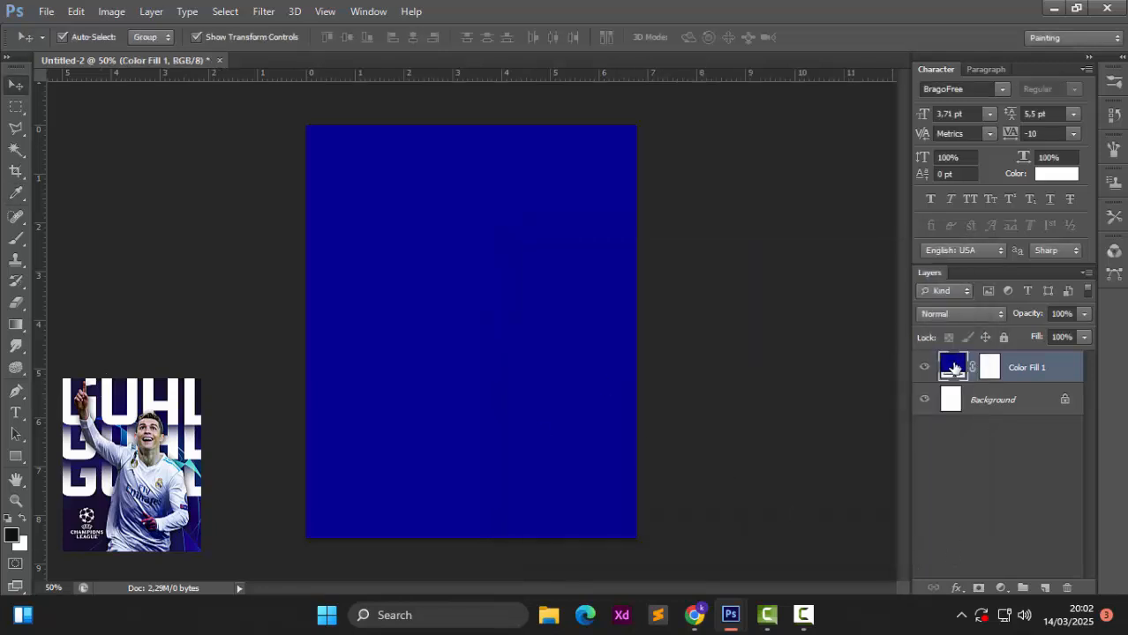
Step: Change the fill layer's colour to near-black #151515
double_click(953, 369)
drag(561, 481, 519, 474)
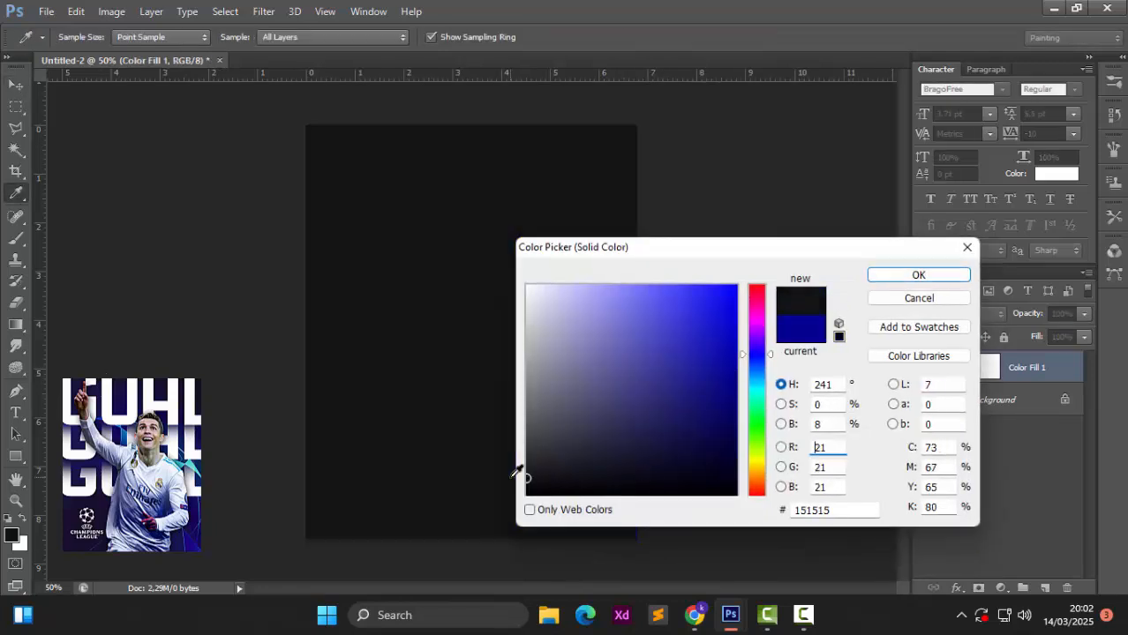
click(886, 281)
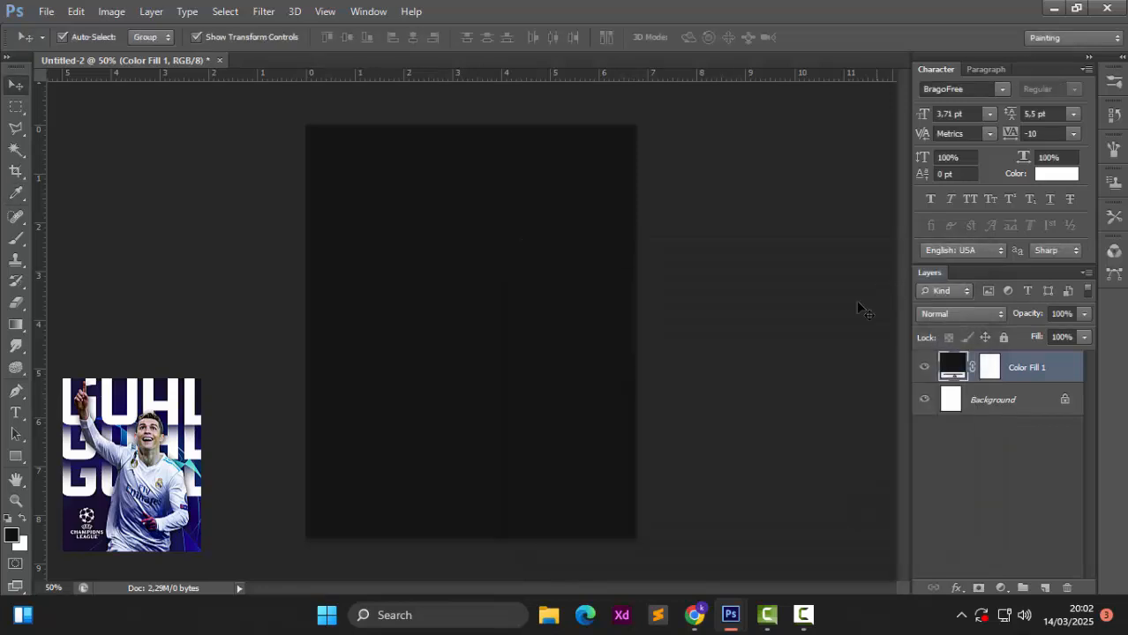
click(221, 286)
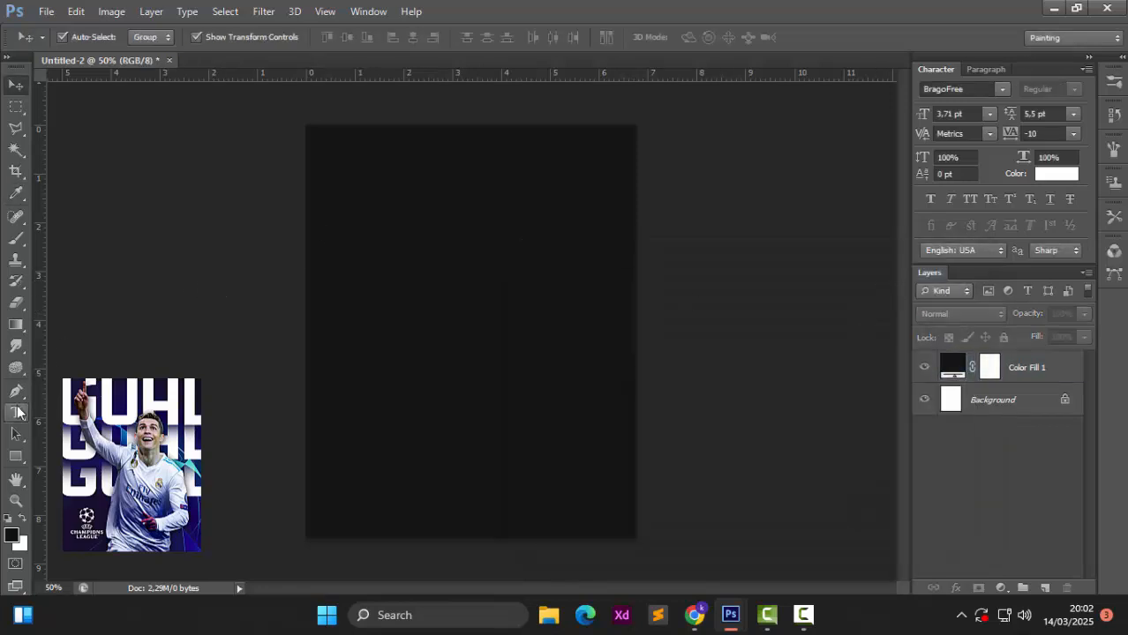
Step: Create a white 'GOAL' text layer in the d Dicapslock font
click(16, 412)
click(176, 38)
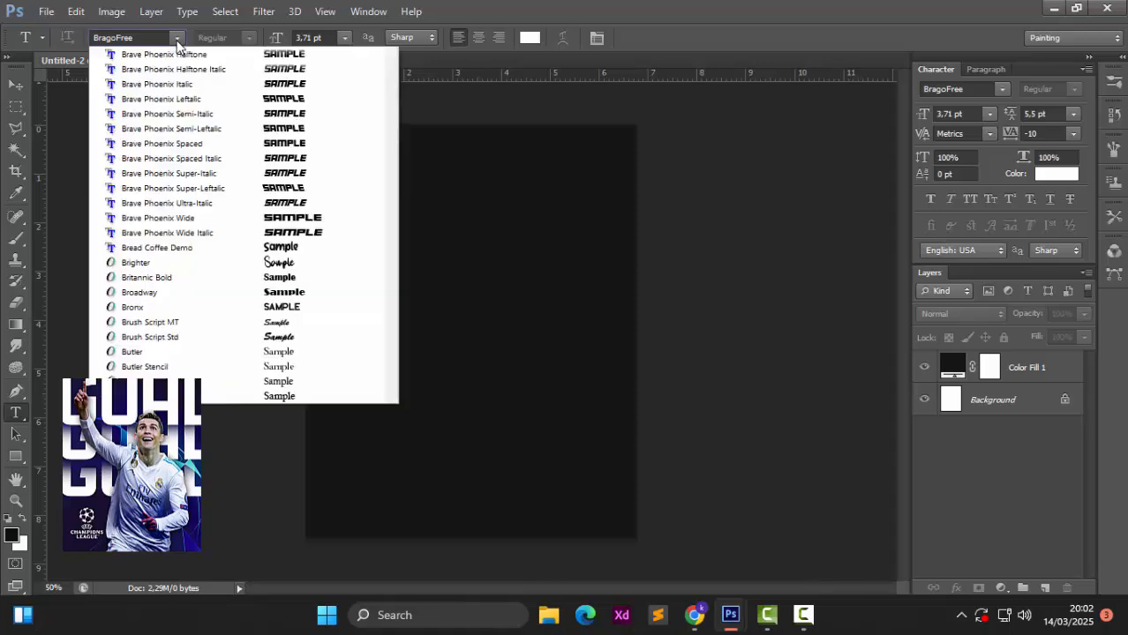
scroll(310, 305, down, 6)
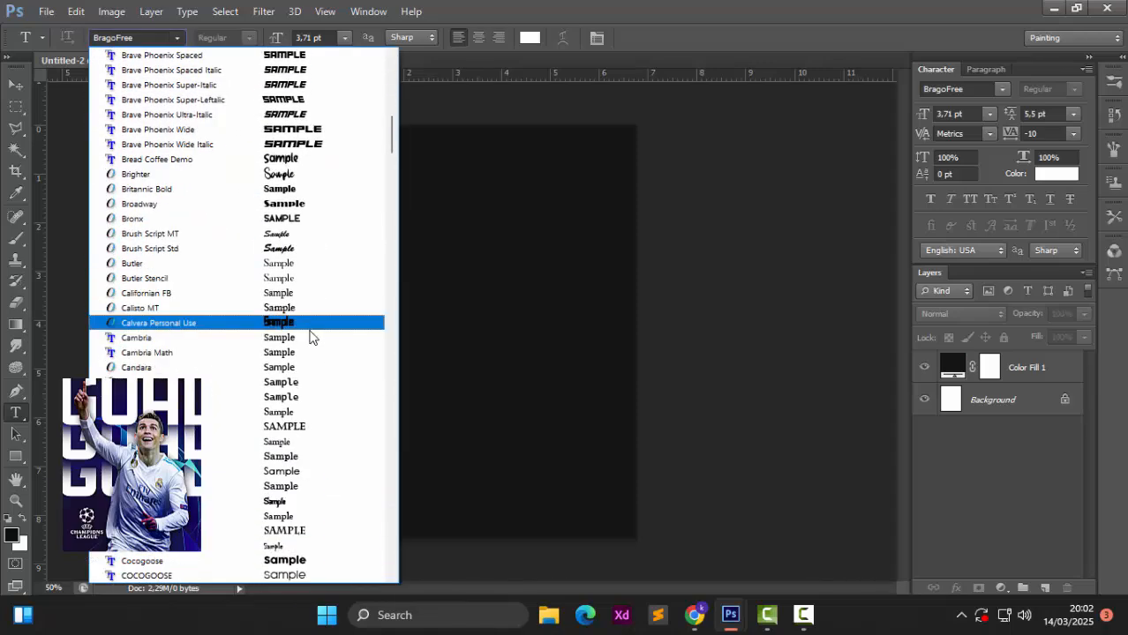
scroll(311, 344, down, 7)
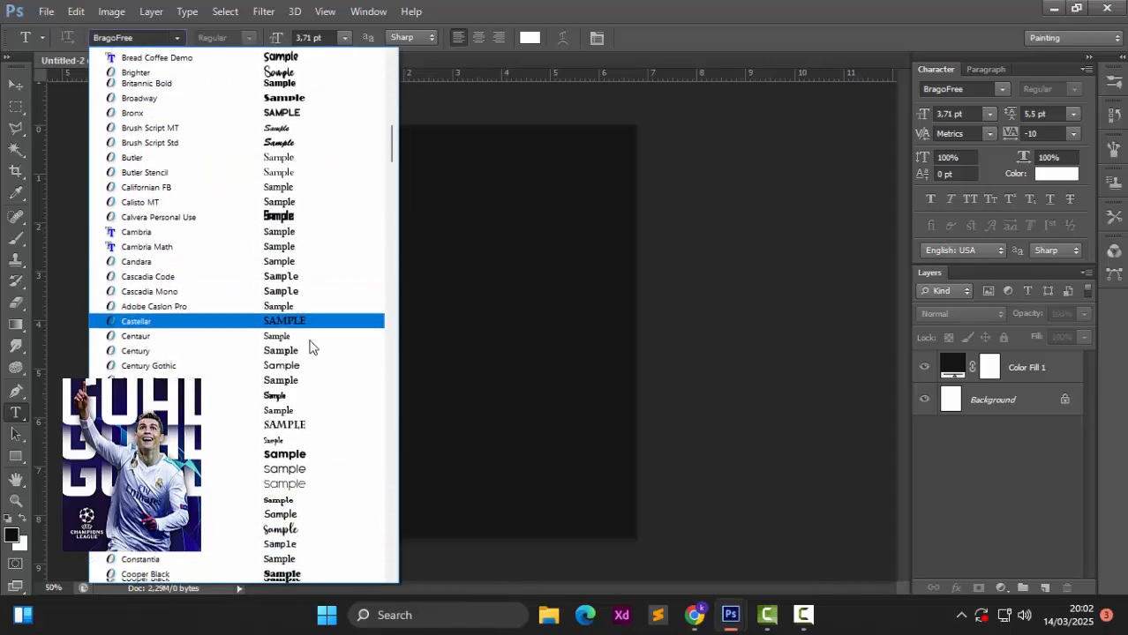
scroll(309, 369, down, 4)
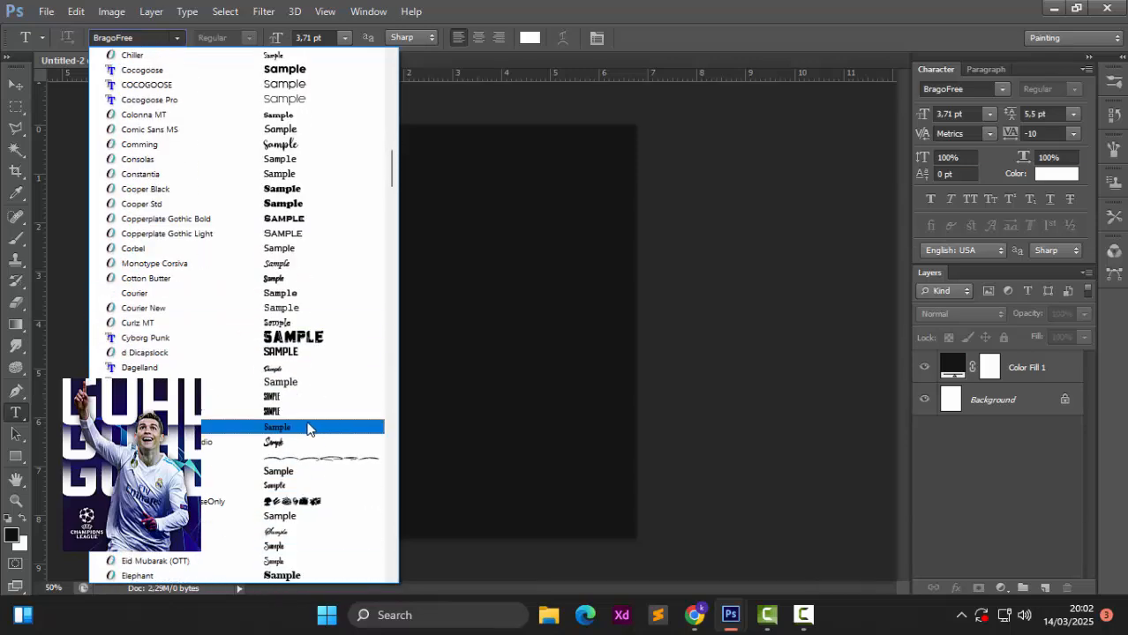
click(308, 353)
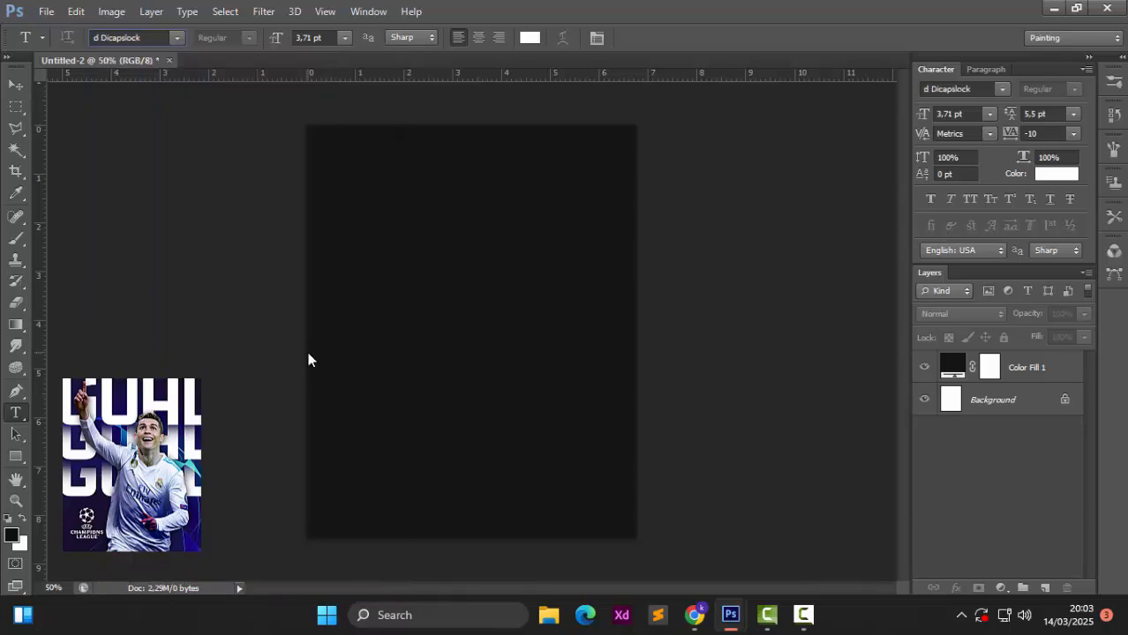
click(376, 283)
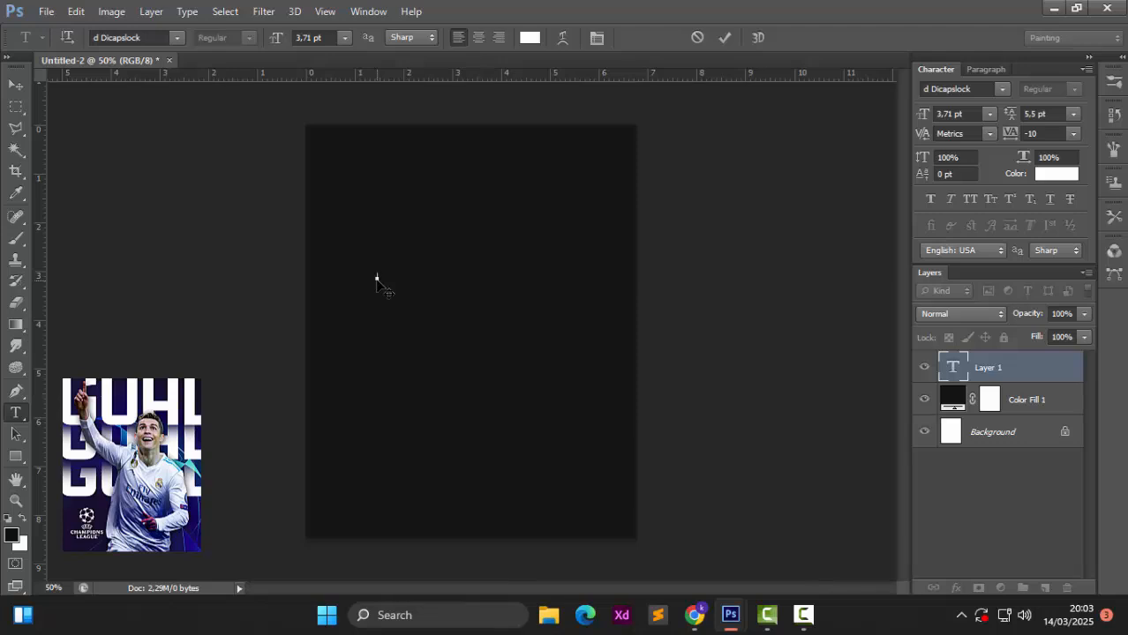
click(15, 85)
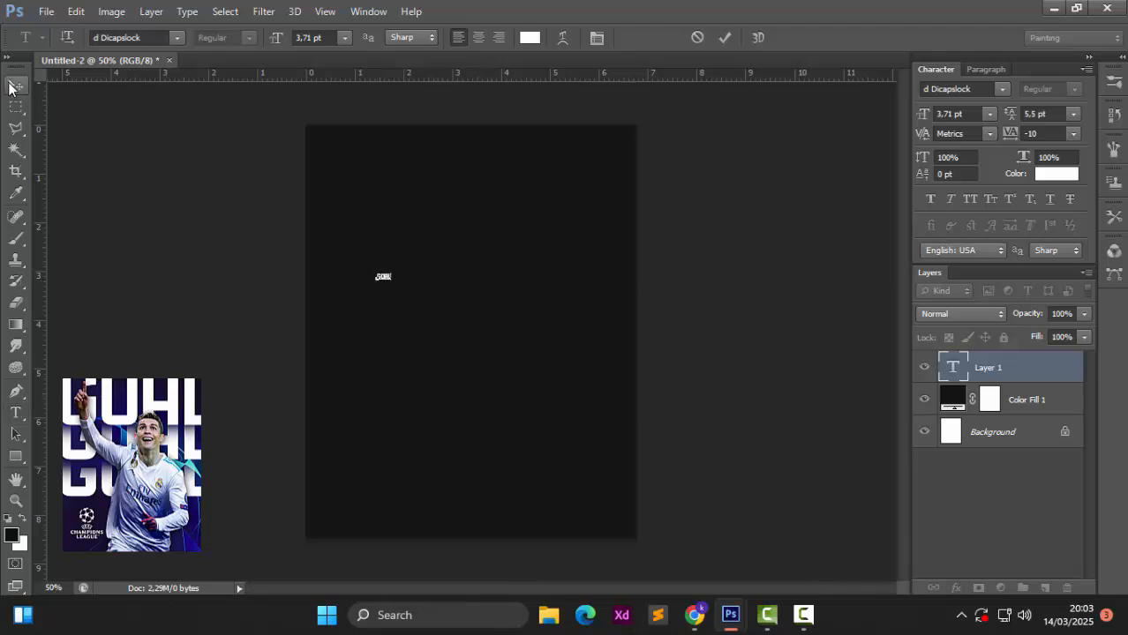
Step: Enlarge GOAL to about 70 pt, move it near the top, and centre it horizontally
key(ctrl+t)
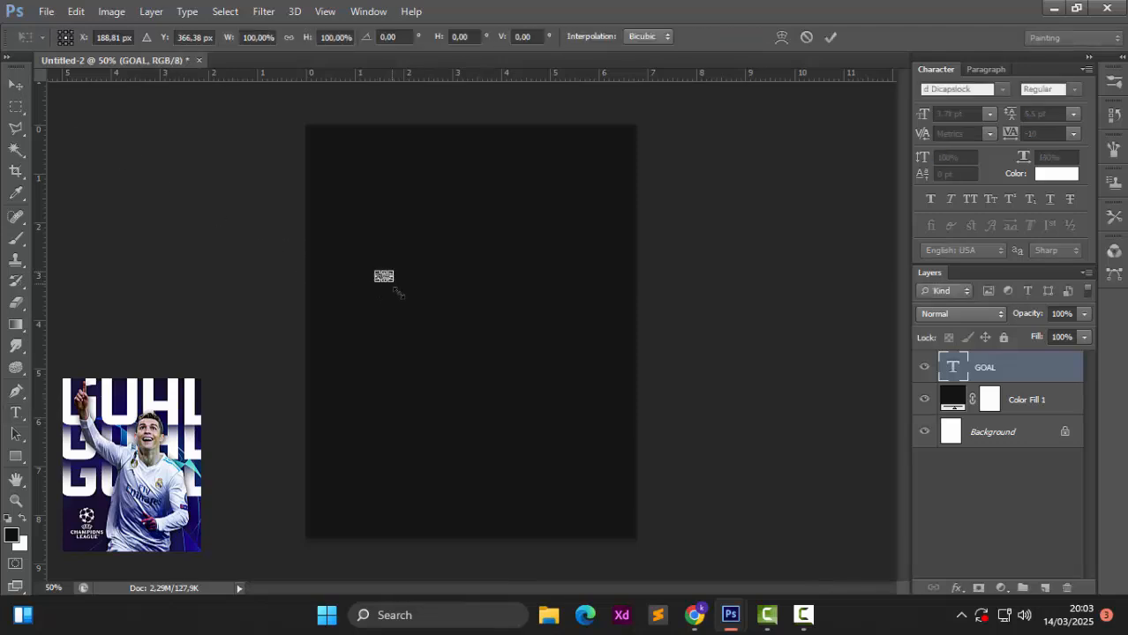
drag(396, 292, 623, 445)
drag(588, 353, 559, 250)
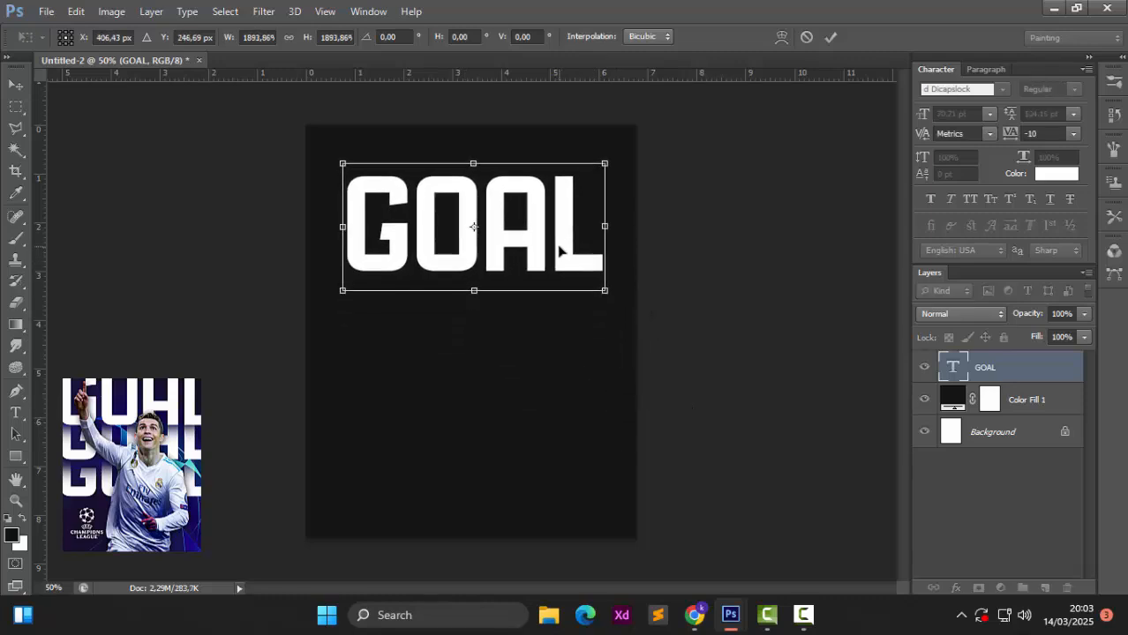
key(Return)
key(ctrl+a)
click(415, 36)
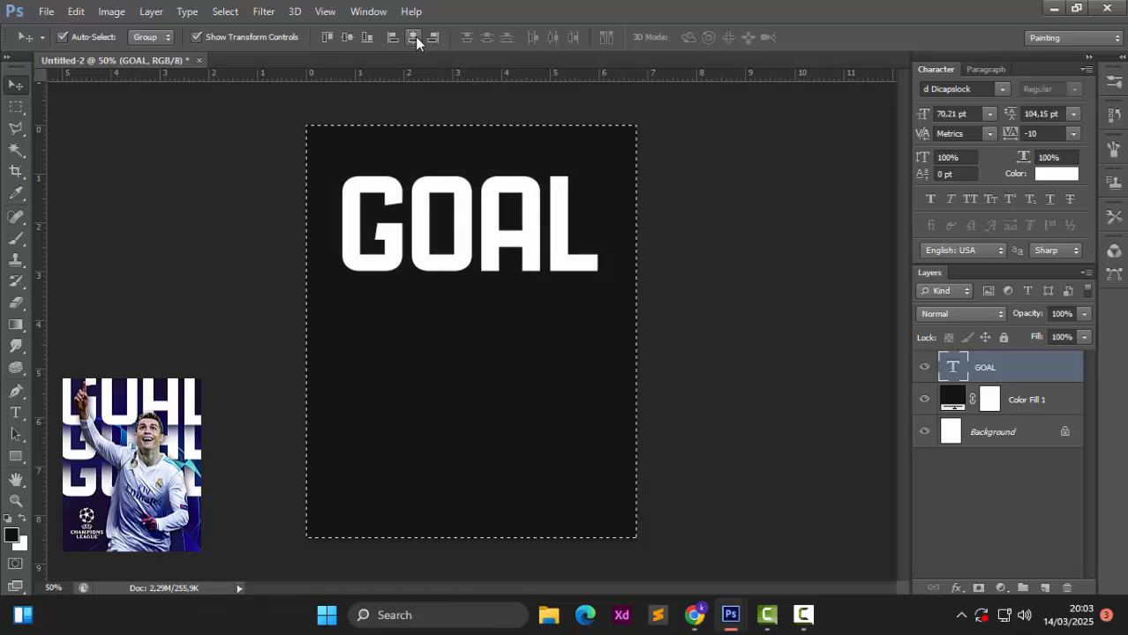
key(ctrl+d)
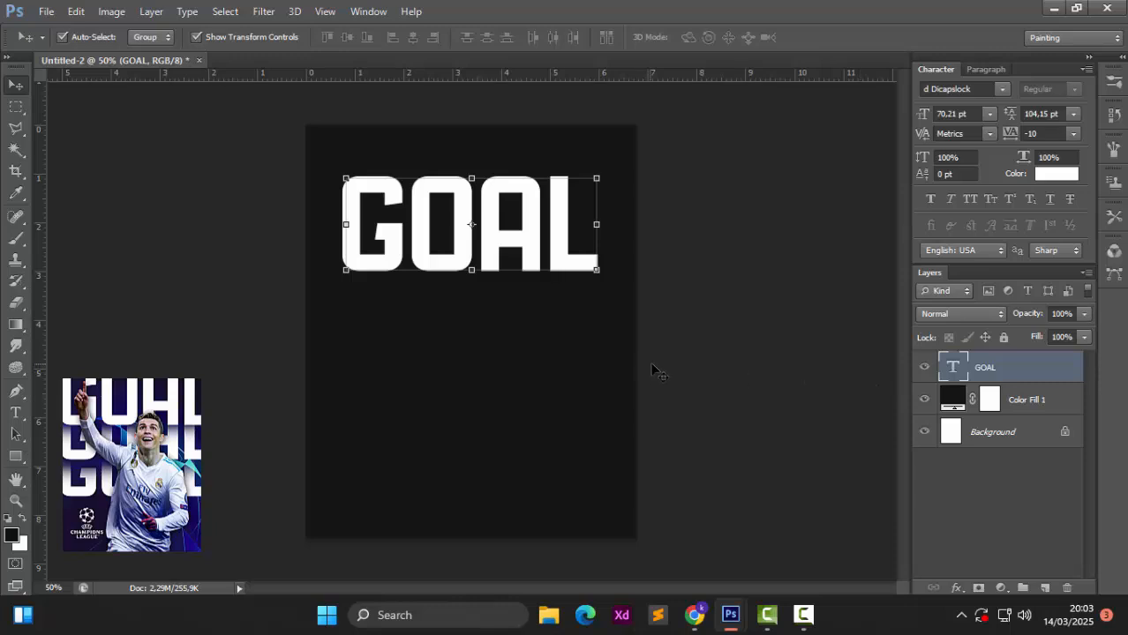
Step: Duplicate the GOAL layer and offset the original just below the copy
key(ctrl+j)
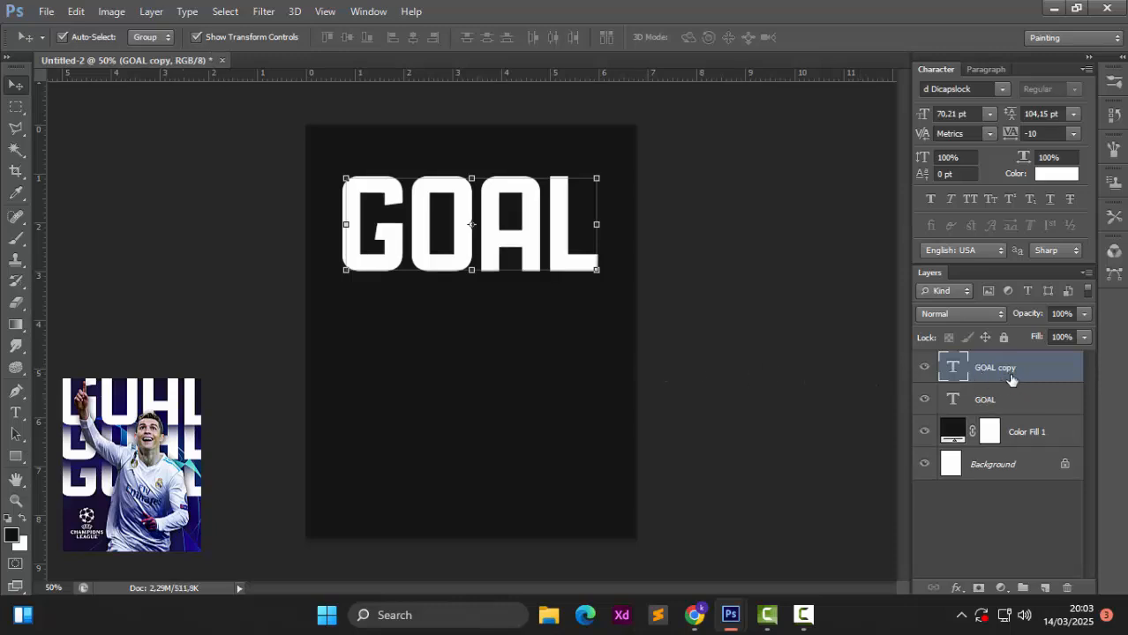
drag(989, 376, 988, 416)
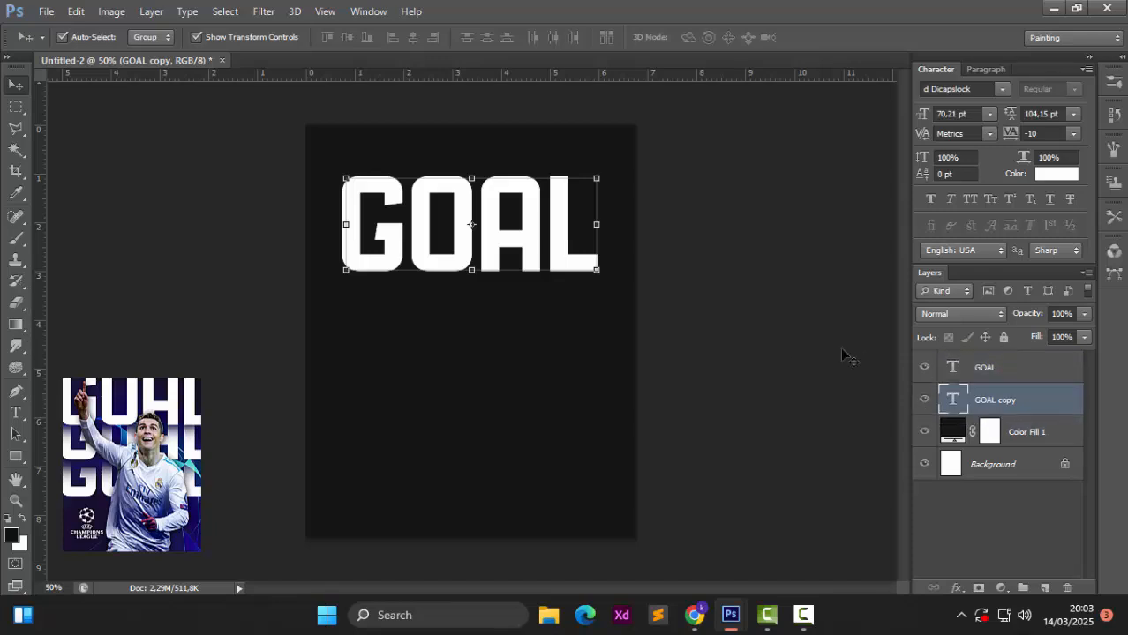
drag(530, 242, 529, 302)
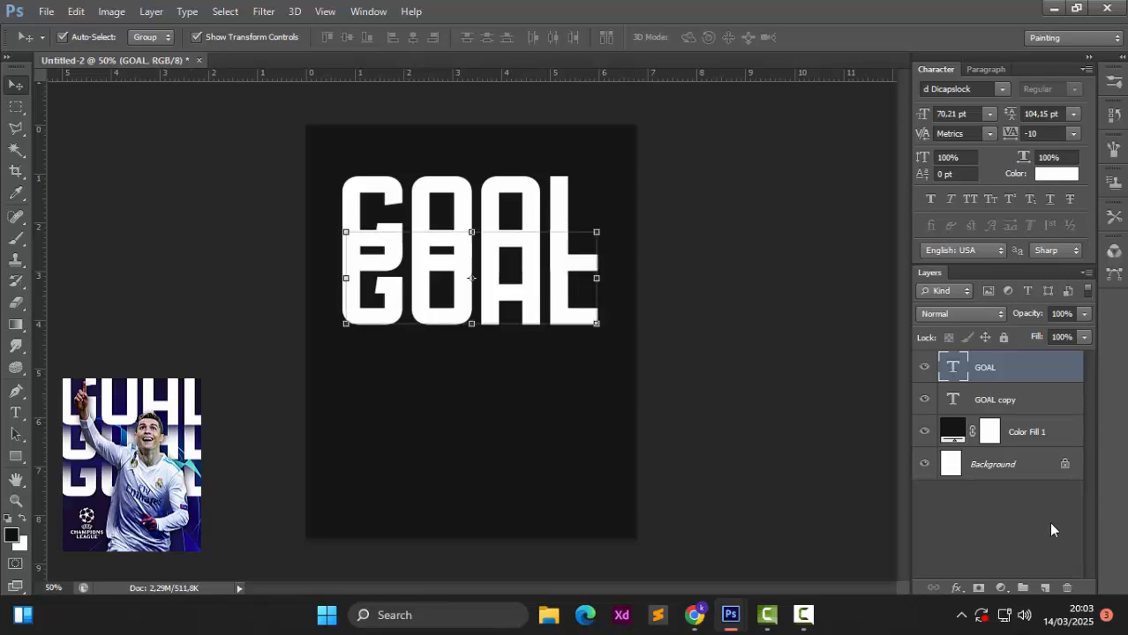
Step: Mask the lower GOAL, painting black over the overlap with a large brush
click(978, 588)
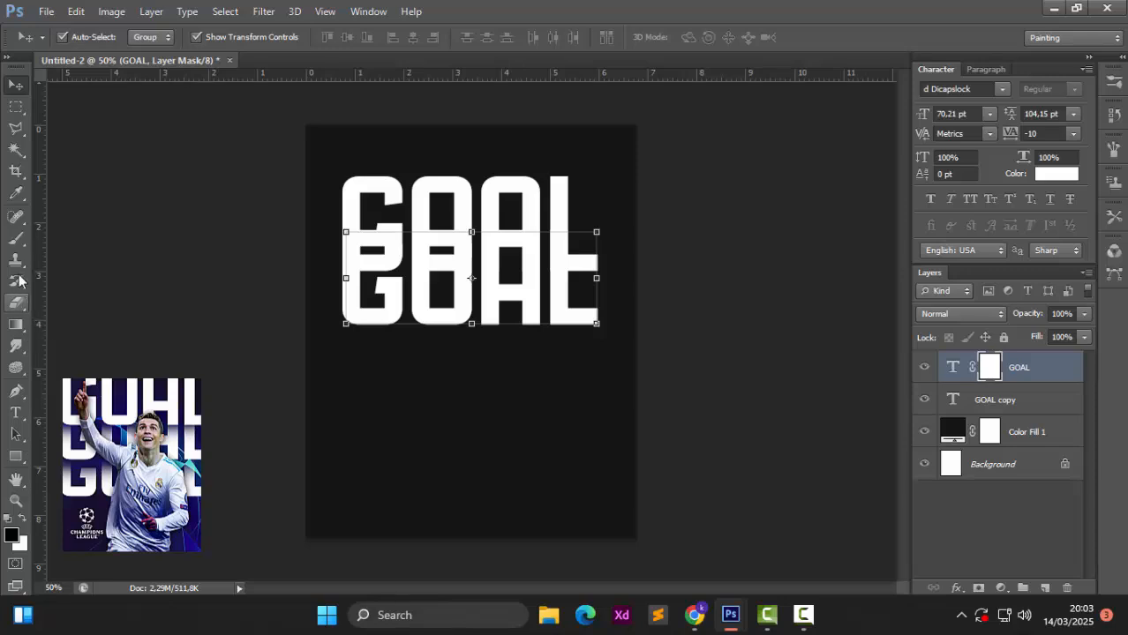
click(16, 239)
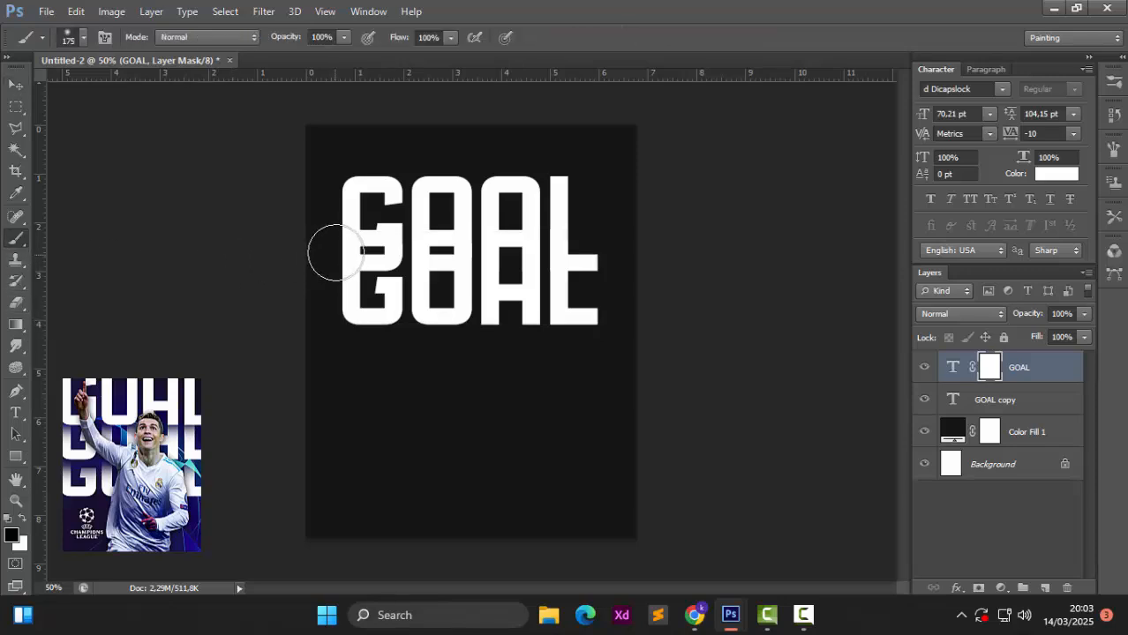
key(bracketright)
mouse_move(372, 249)
mouse_down()
mouse_move(367, 231)
mouse_move(406, 228)
mouse_move(347, 236)
mouse_move(559, 232)
mouse_up()
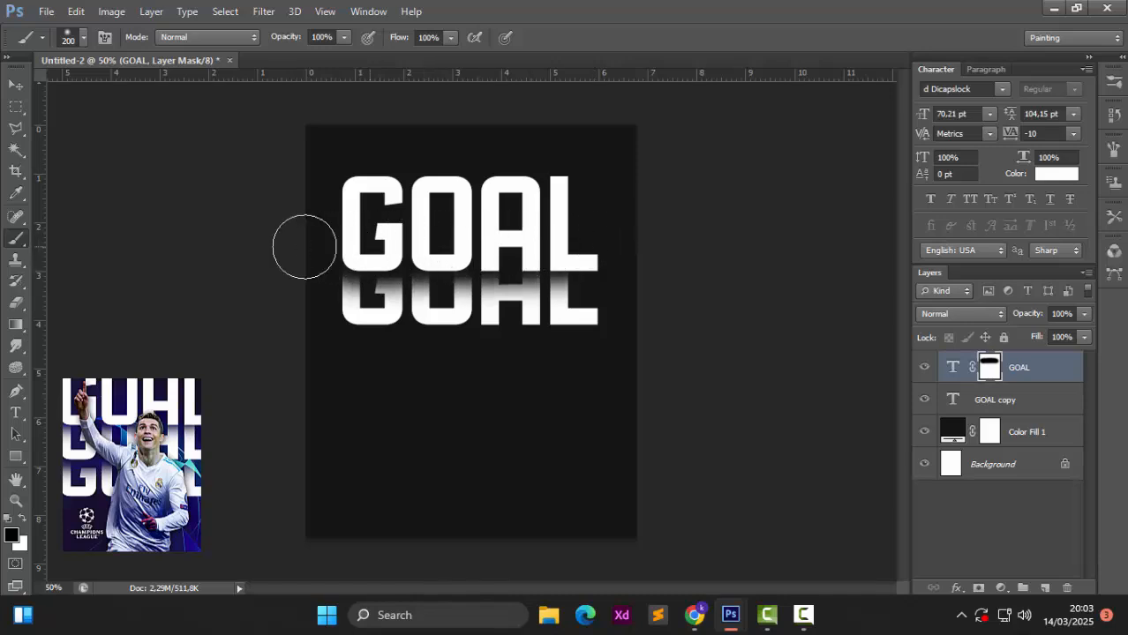
Step: Place a third GOAL below the others and left-align all three GOAL layers
key(v)
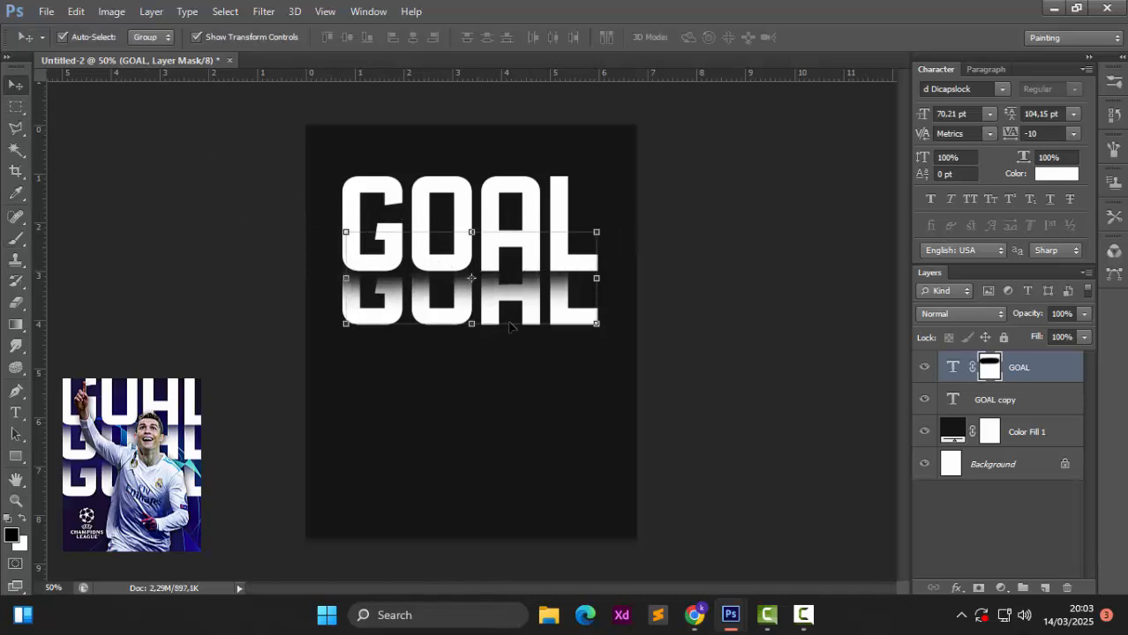
drag(562, 320, 566, 374)
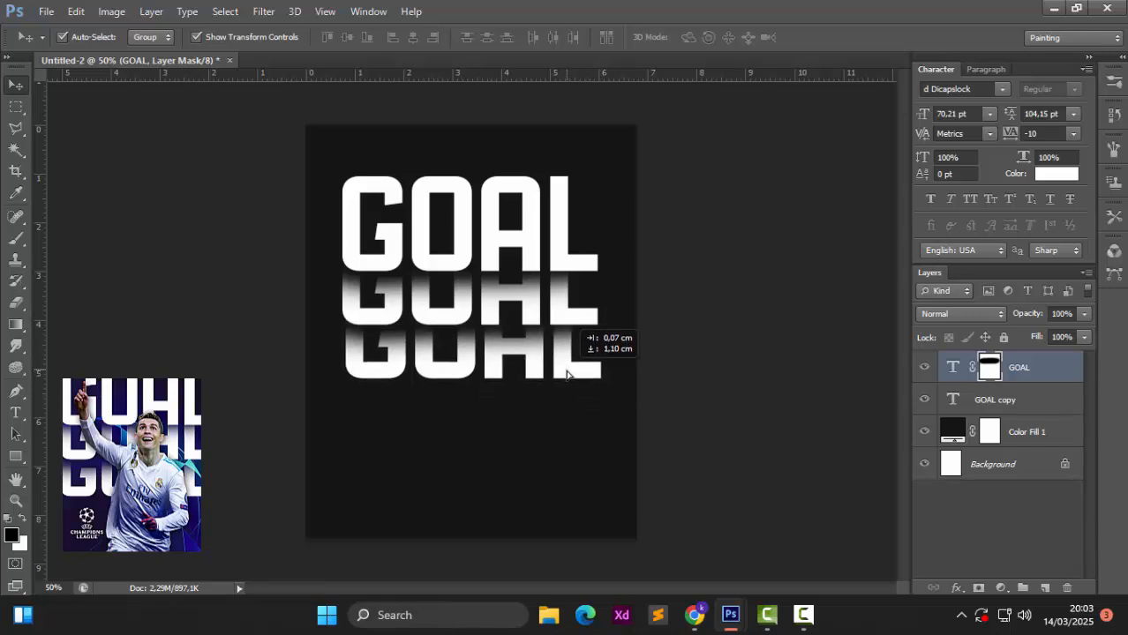
drag(567, 374, 564, 372)
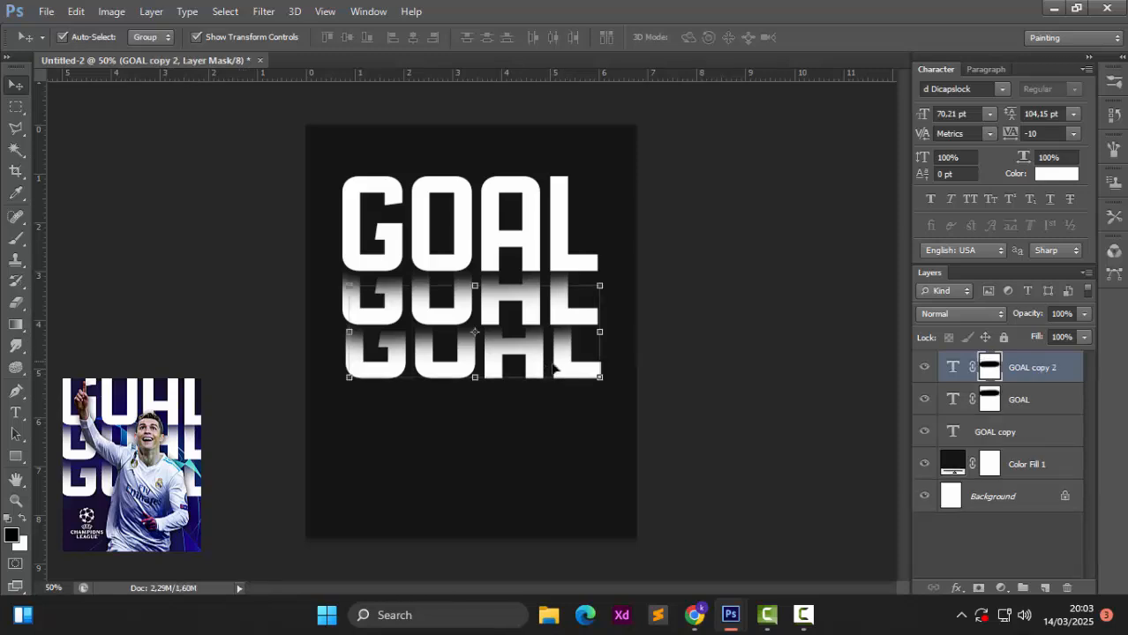
shift+click(1015, 399)
shift+click(1015, 432)
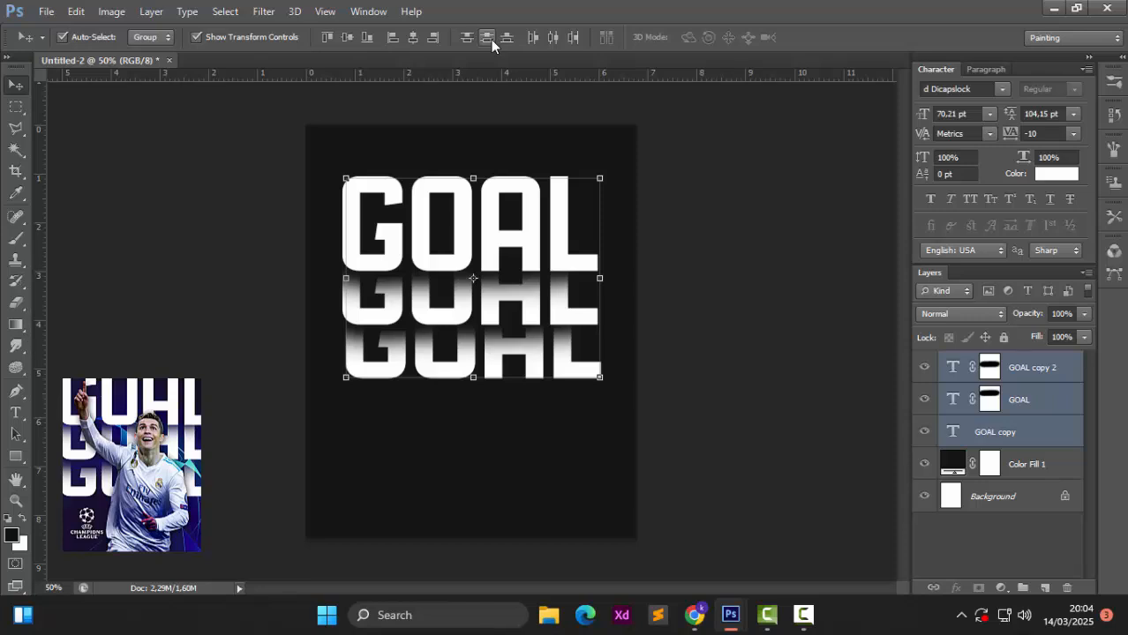
click(392, 38)
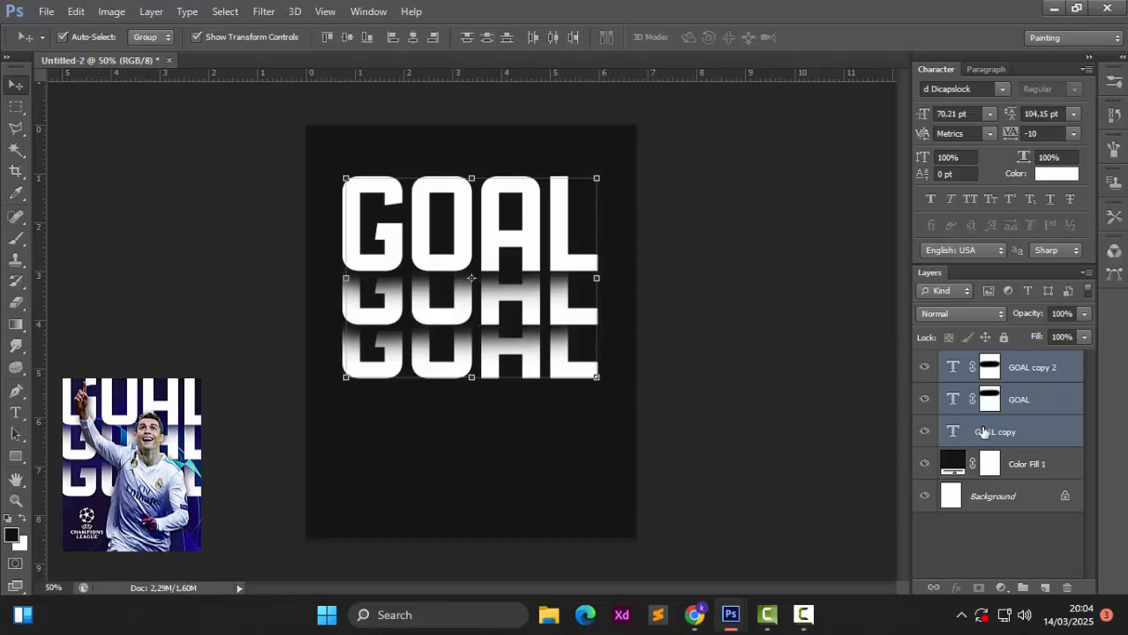
Step: Group the three GOAL layers and name the group 'text'
key(ctrl+g)
double_click(988, 360)
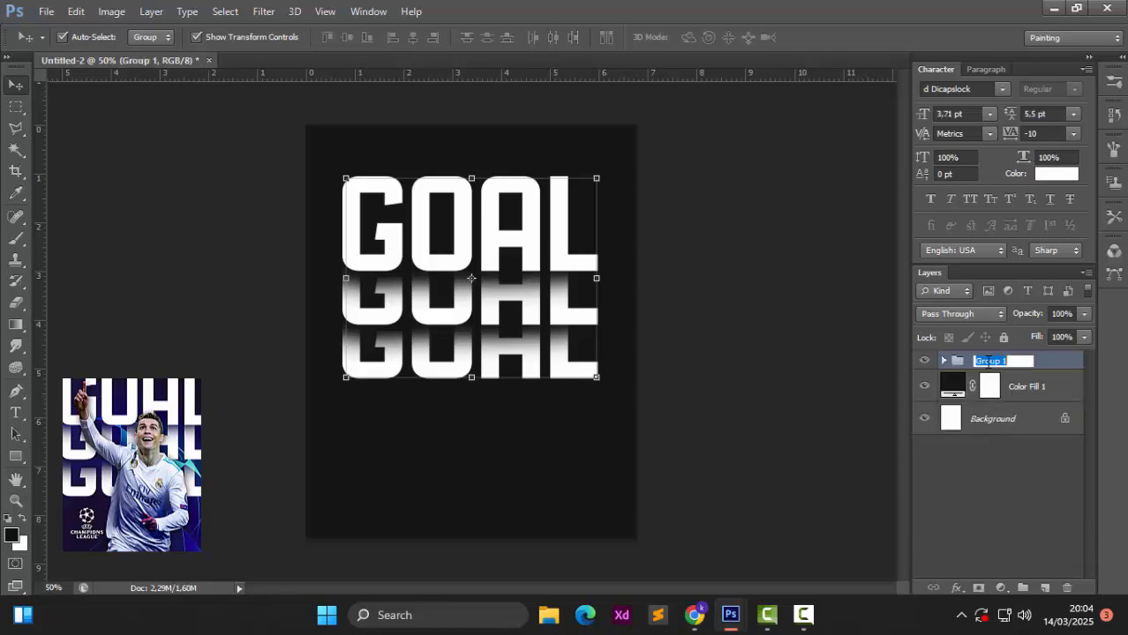
text(text)
key(Return)
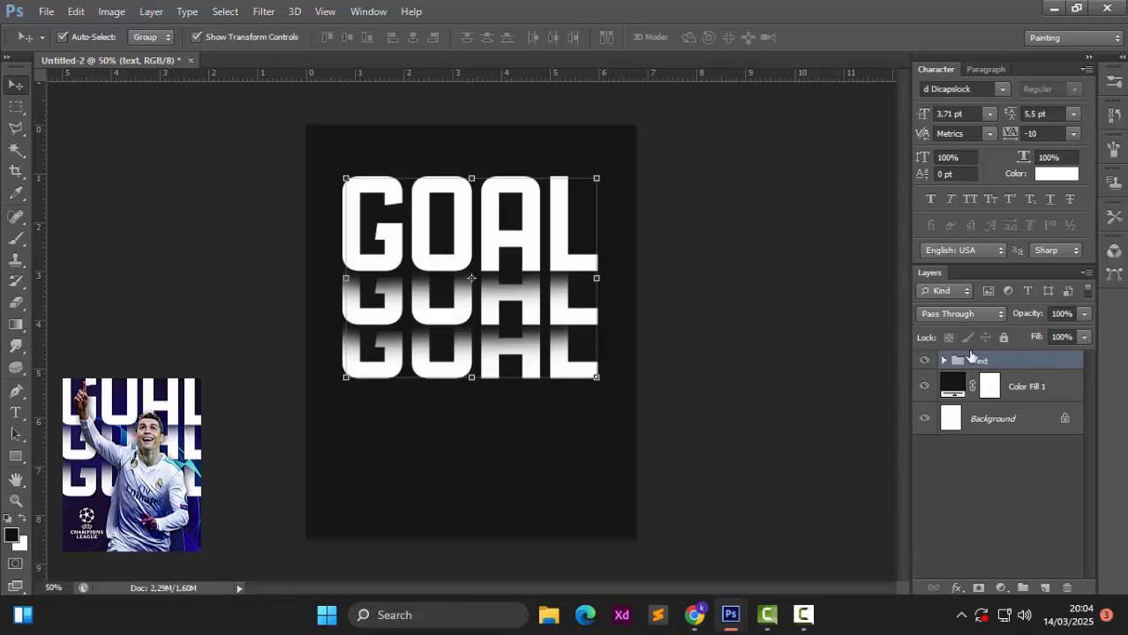
Step: Scale the text group to about 147% and raise it on the poster
drag(593, 180, 668, 120)
drag(346, 377, 301, 415)
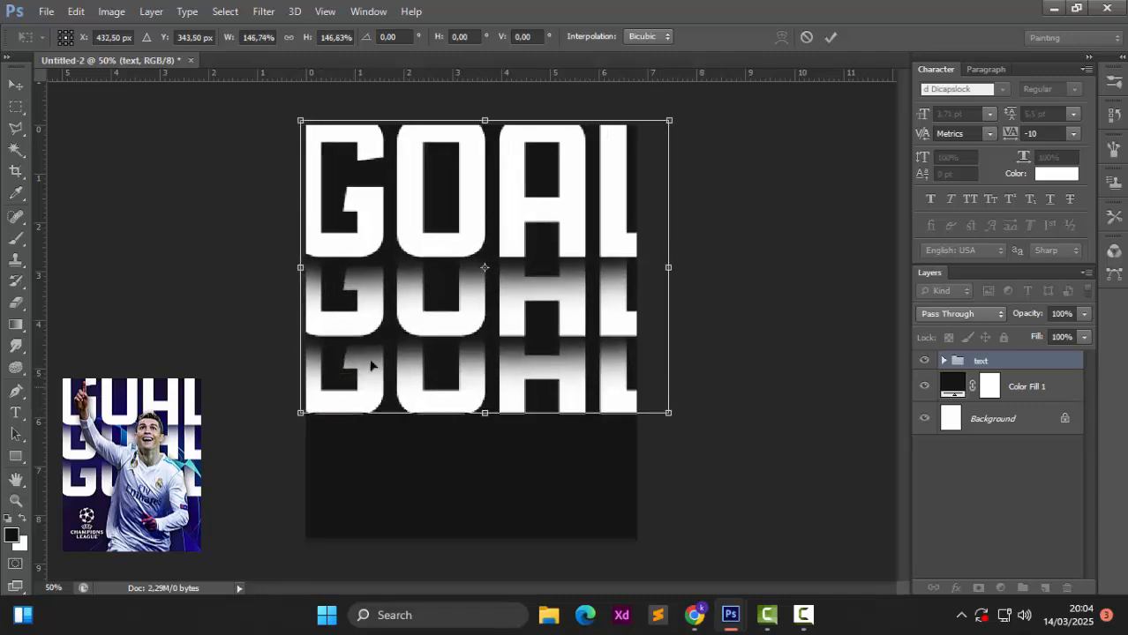
drag(385, 350, 389, 330)
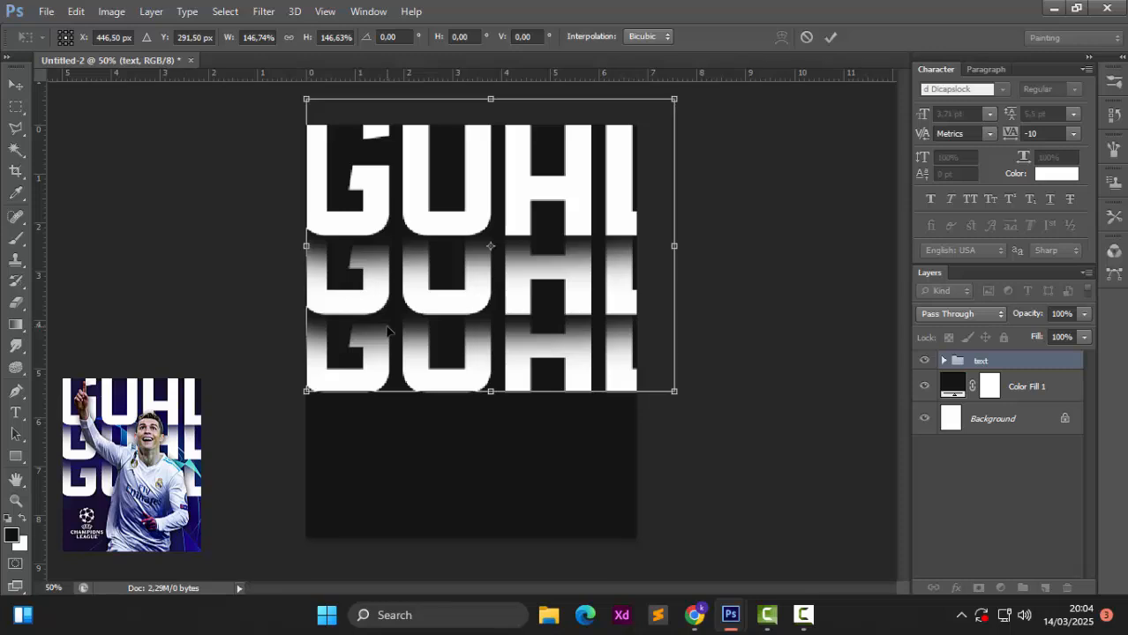
key(Return)
Step: Centre the text group horizontally on the canvas, then nudge it slightly right
key(ctrl+a)
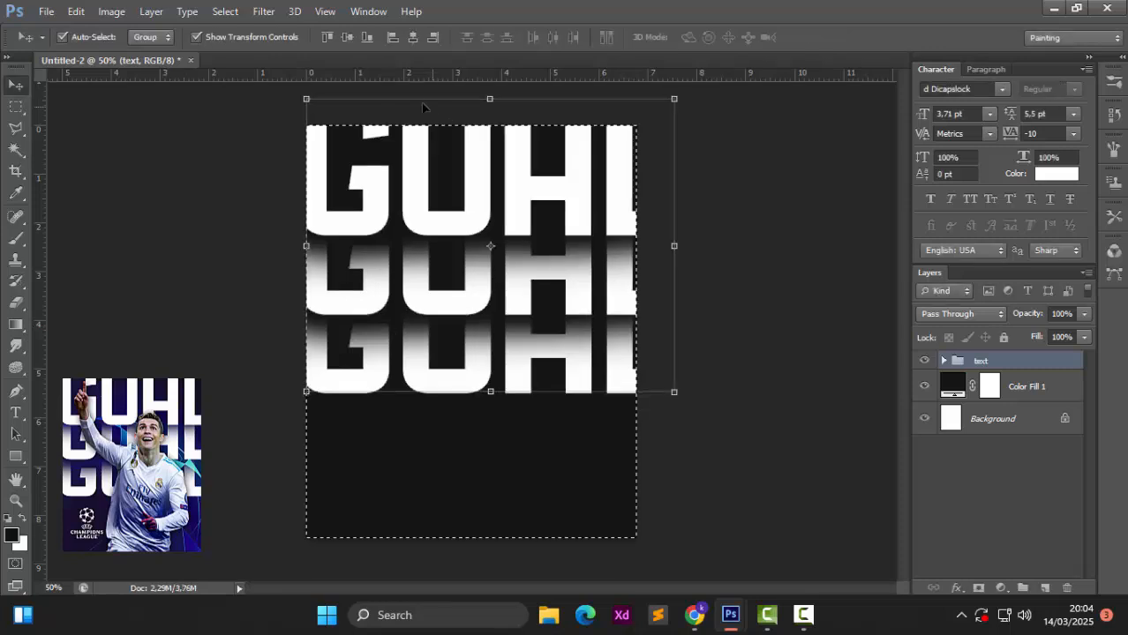
click(411, 37)
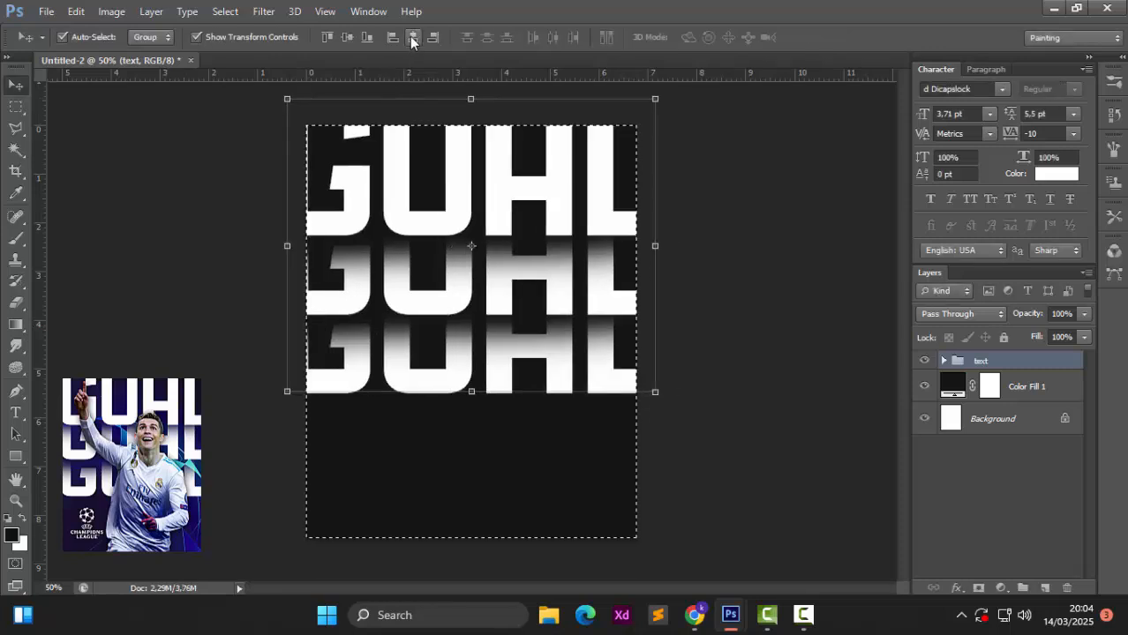
key(ctrl+d)
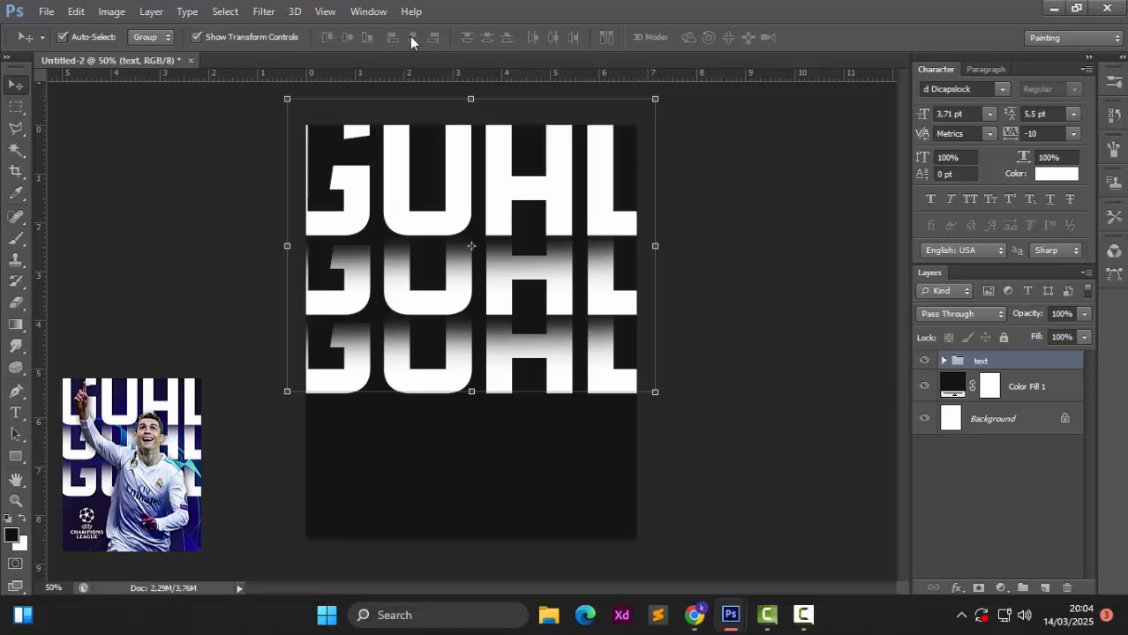
drag(472, 246, 488, 247)
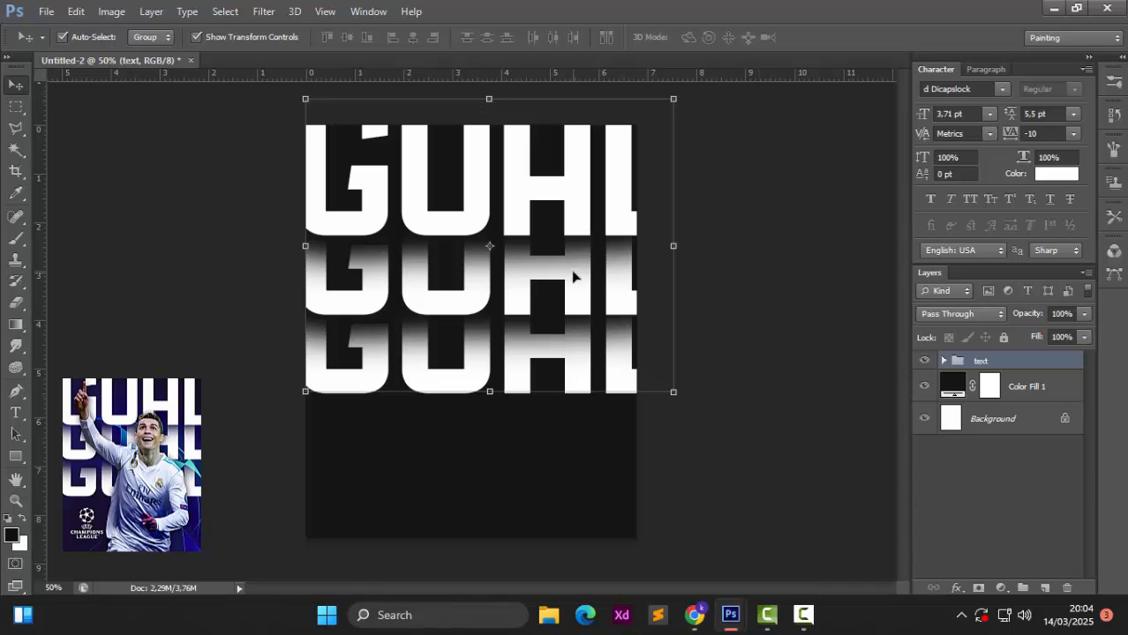
Step: Open the blue Champions League star background JPG
click(46, 10)
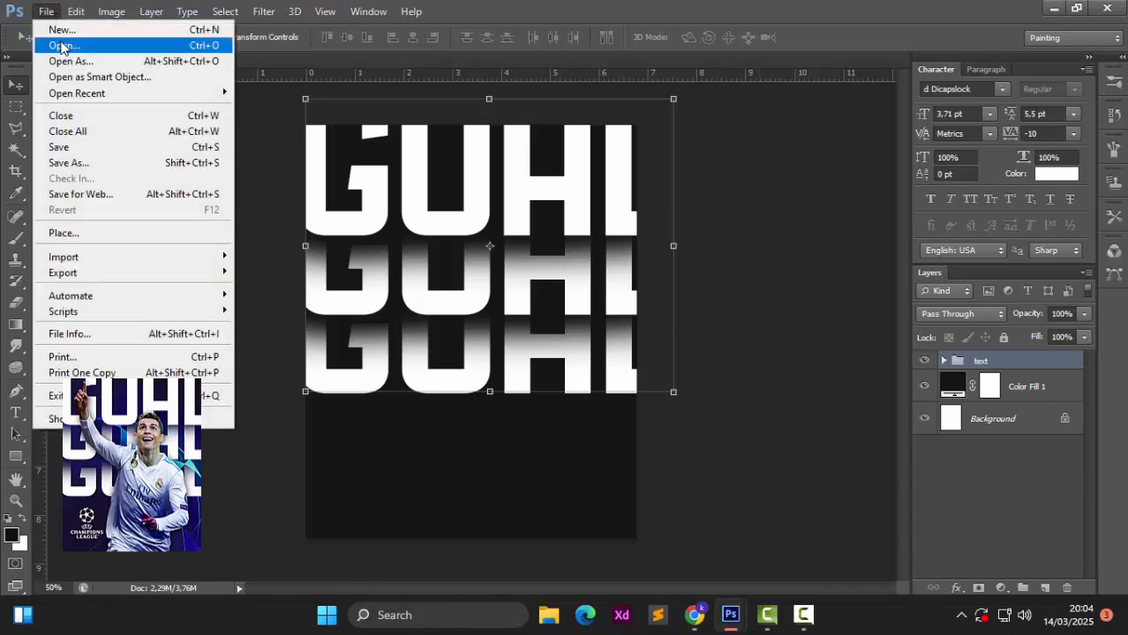
click(54, 42)
scroll(628, 309, down, 5)
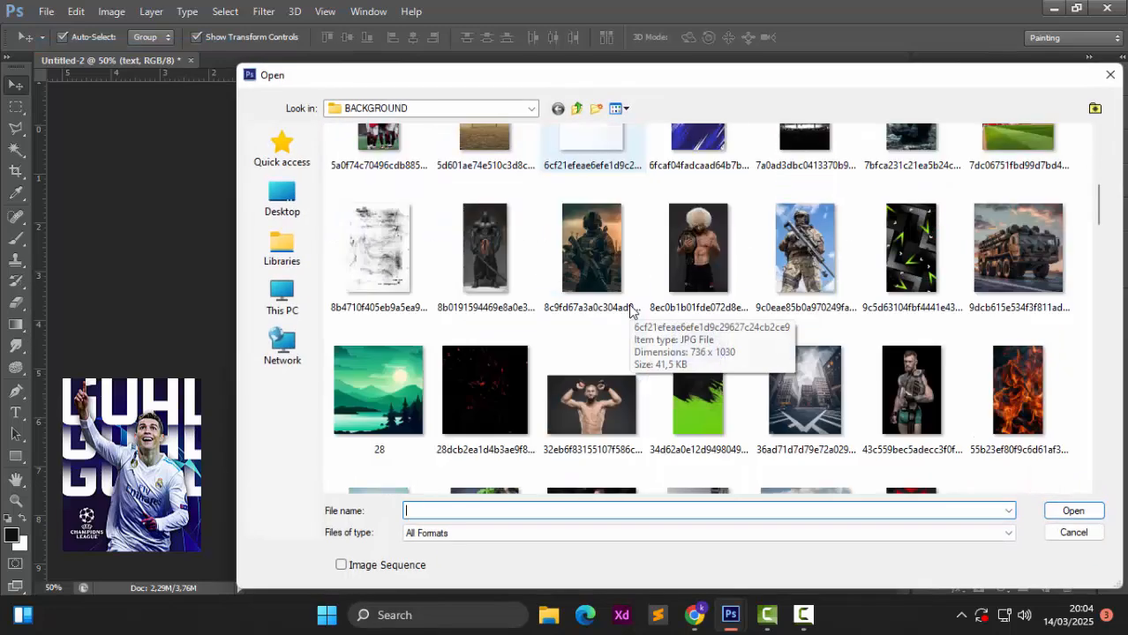
double_click(774, 267)
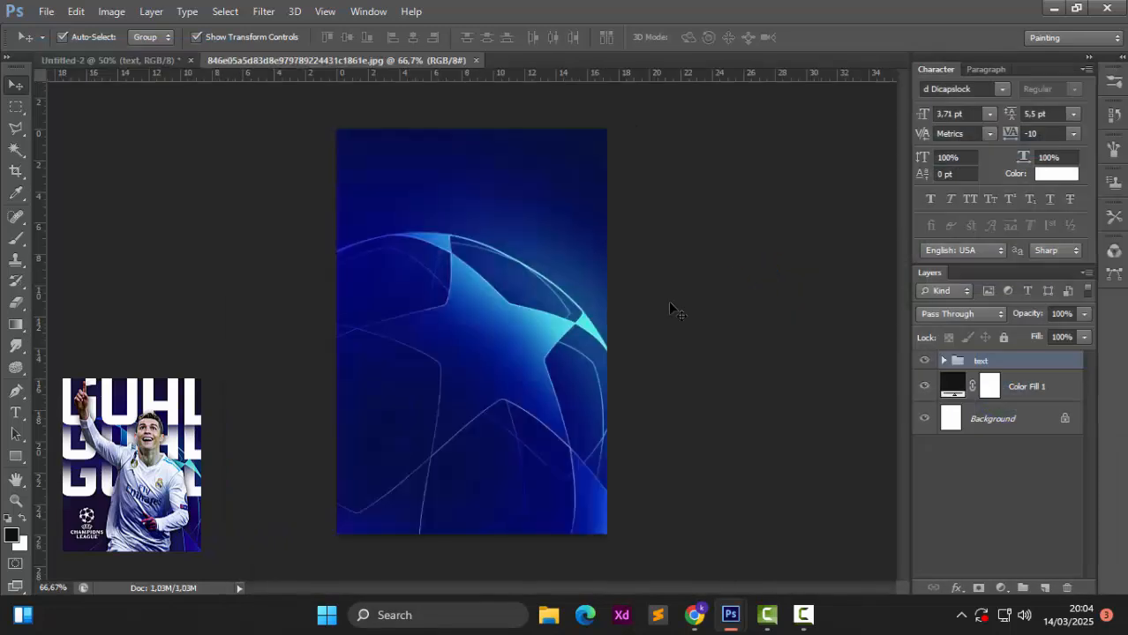
Step: Paste the star image into the poster, scale it to cover the canvas, and place it below the text group
click(163, 62)
key(ctrl+v)
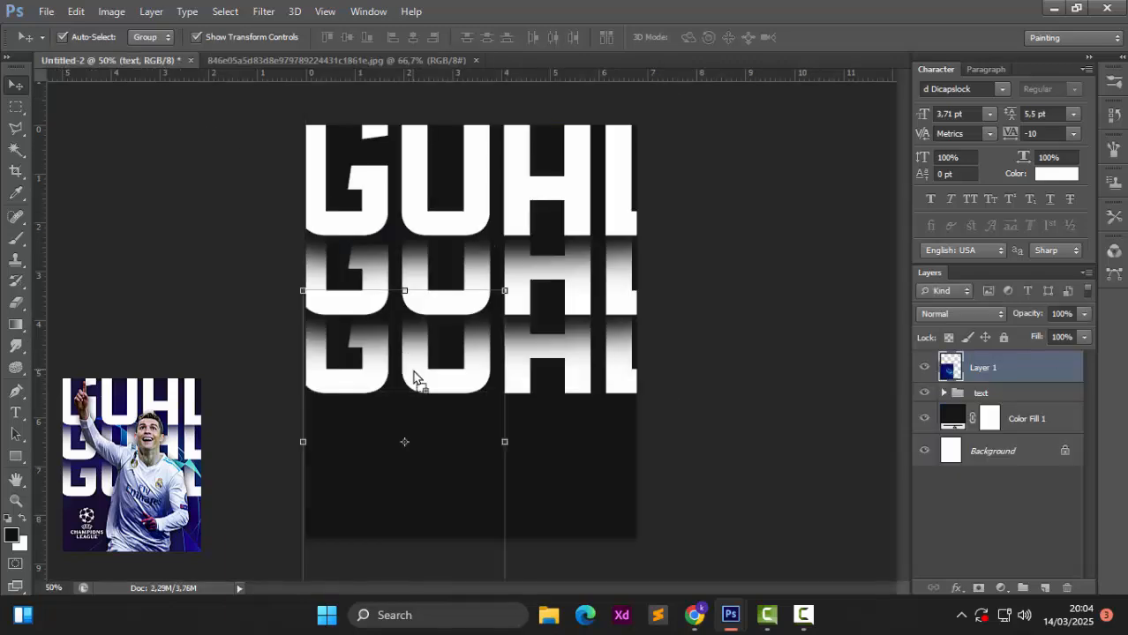
drag(415, 378, 445, 258)
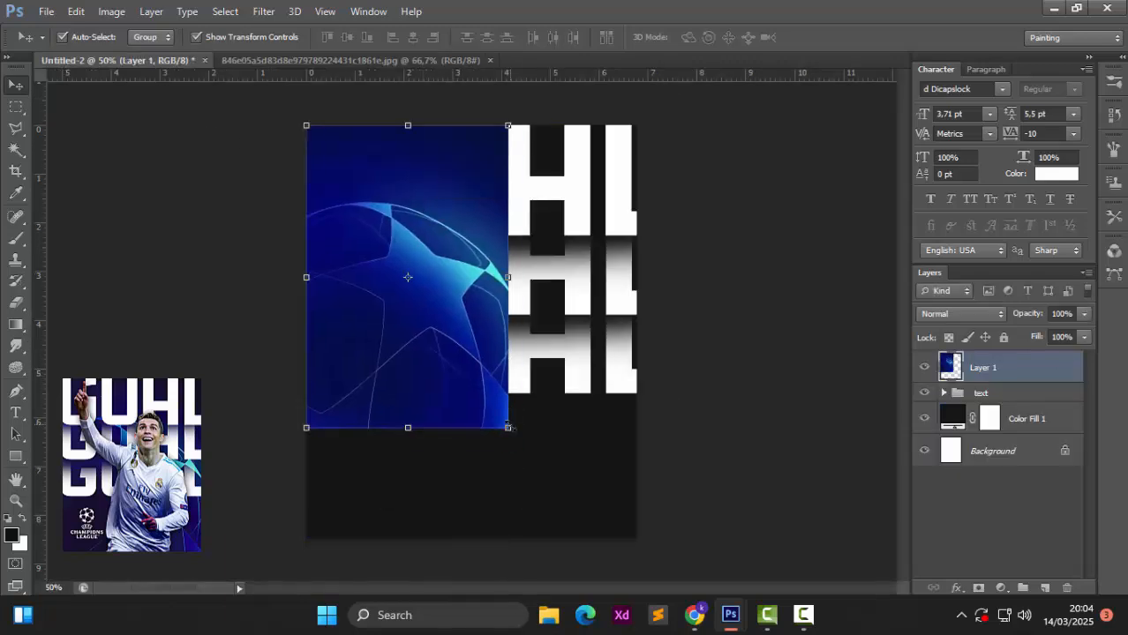
key(ctrl+t)
drag(507, 428, 678, 581)
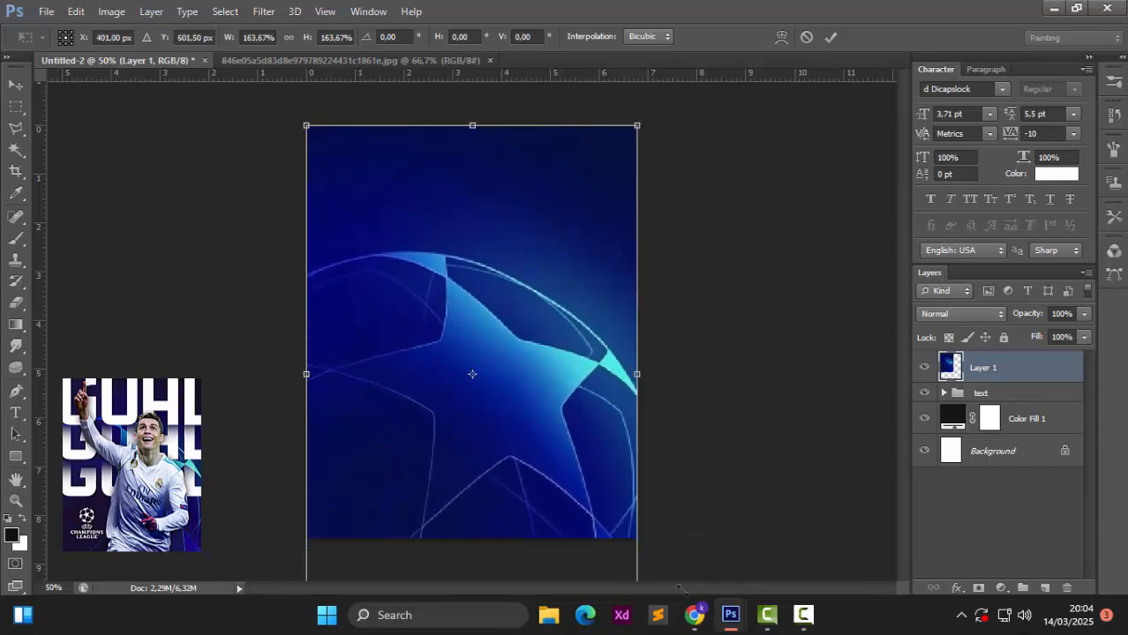
key(Return)
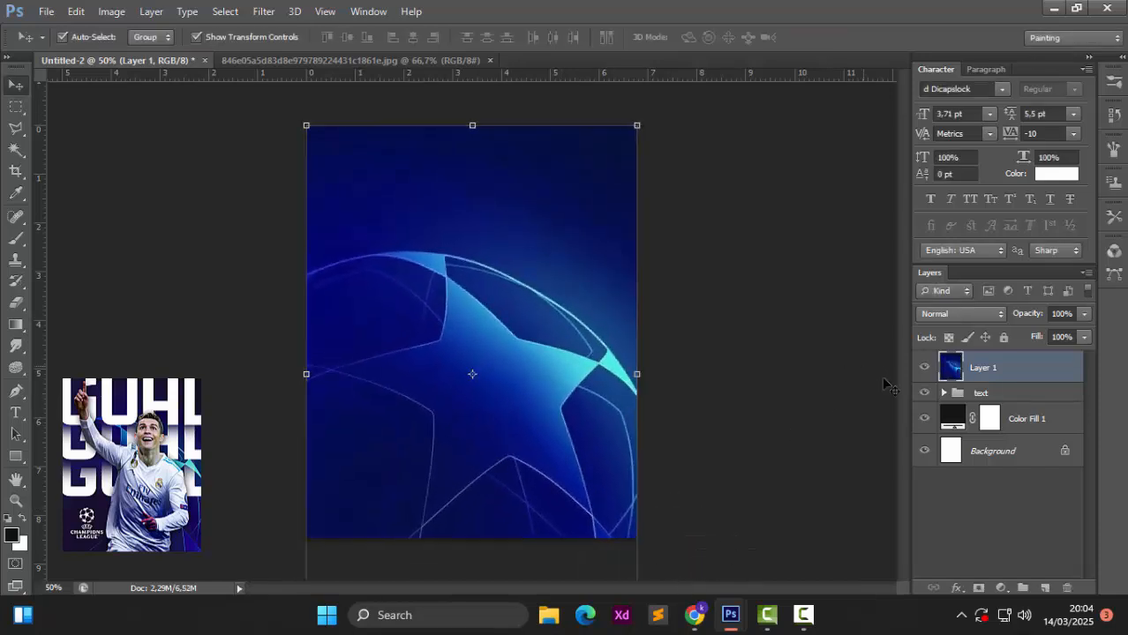
drag(985, 371, 992, 398)
Step: Try Layer 1 blend modes from Color Dodge through Hard Light, Pin Light and Difference to Hue
click(977, 314)
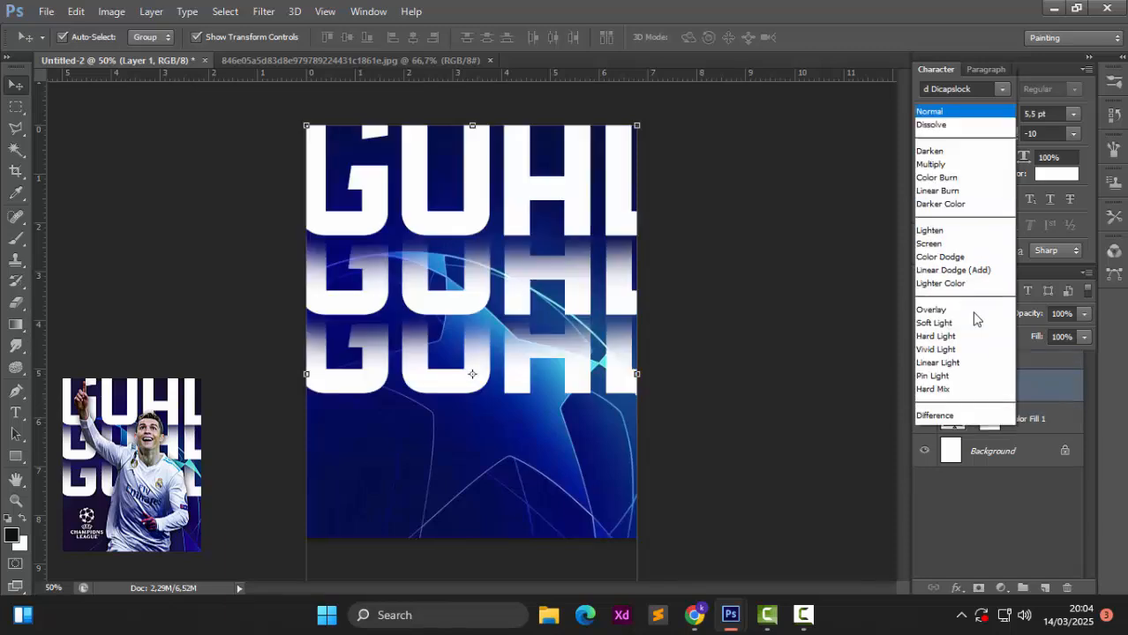
click(948, 152)
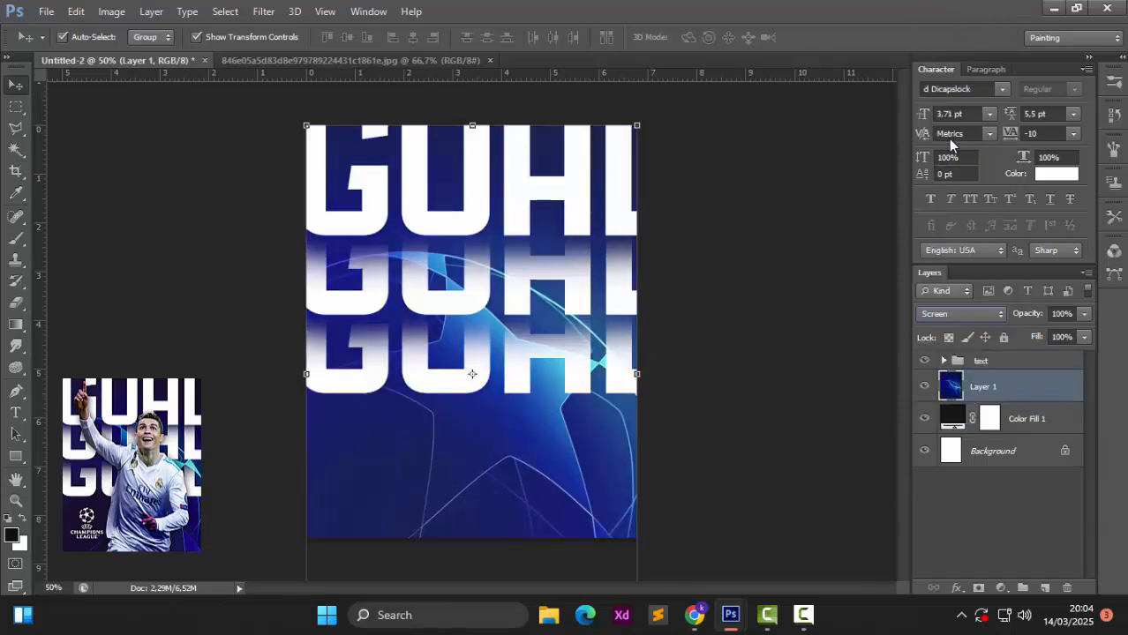
key(Down)
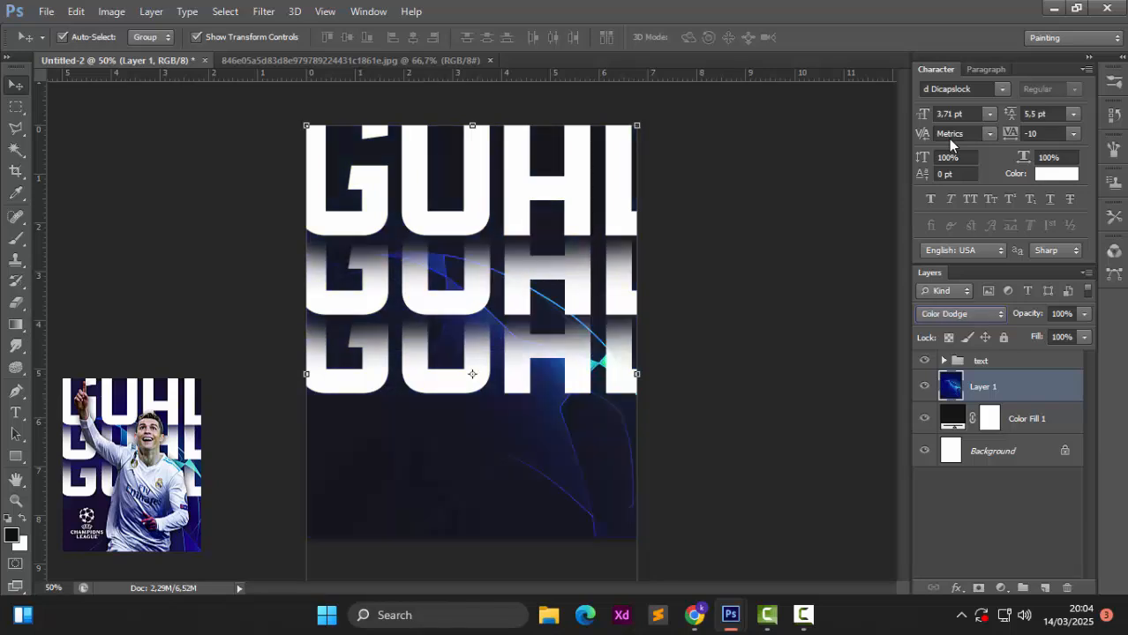
key(Down)
key(Down)
key(Down)
key(Down)
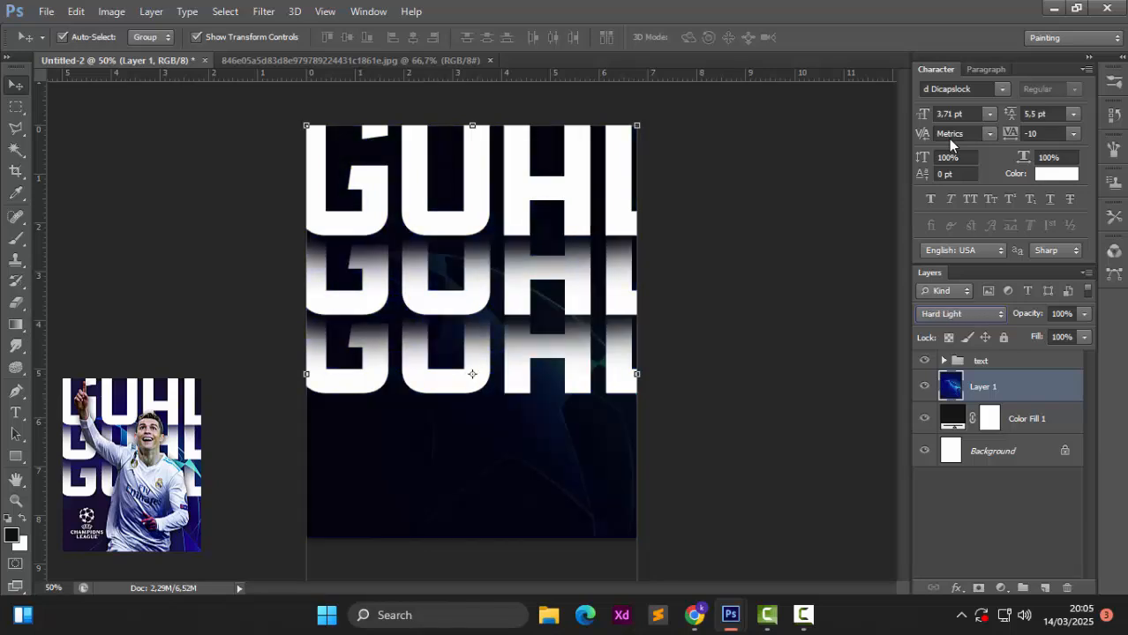
key(Down)
key(Down)
key(Down)
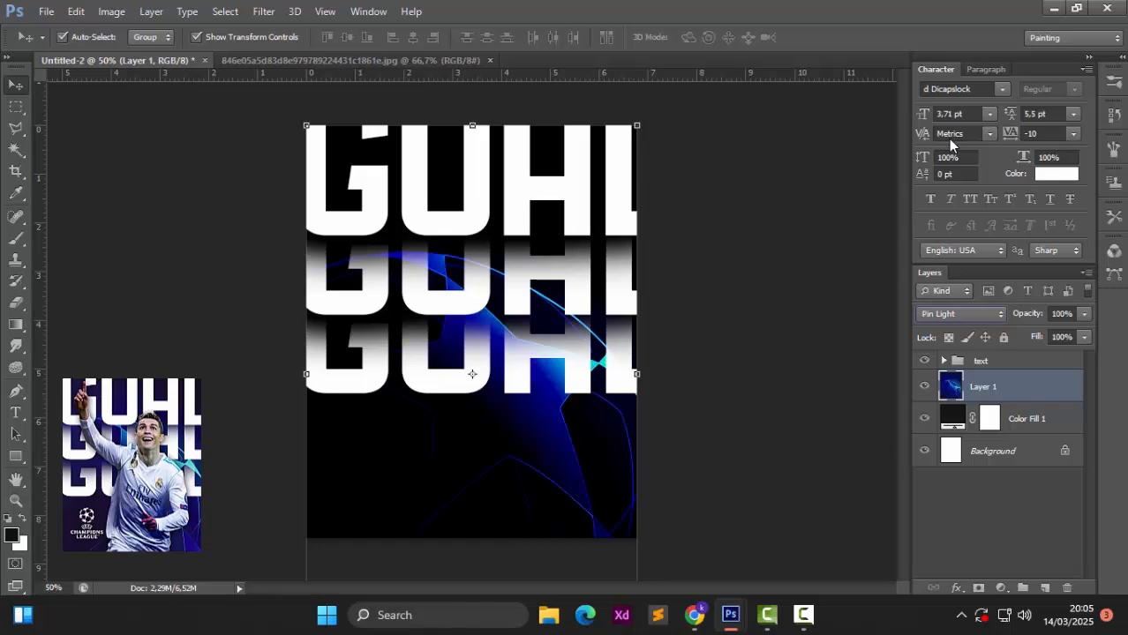
key(Down)
key(Down)
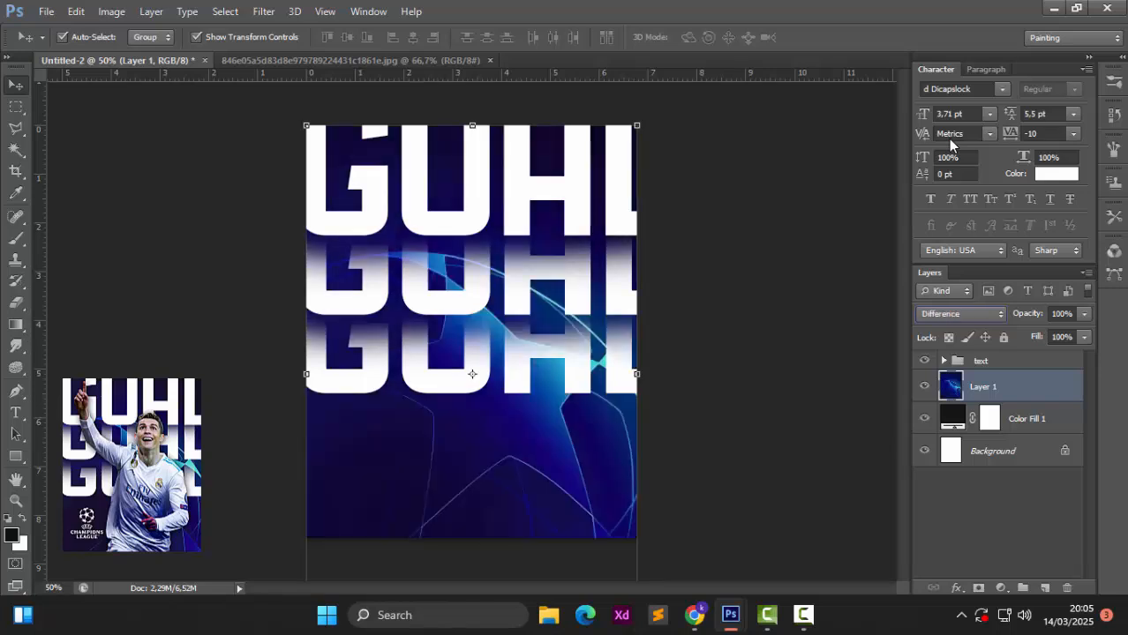
key(Down)
key(Down)
key(Down)
key(Down)
key(Down)
key(Down)
key(Down)
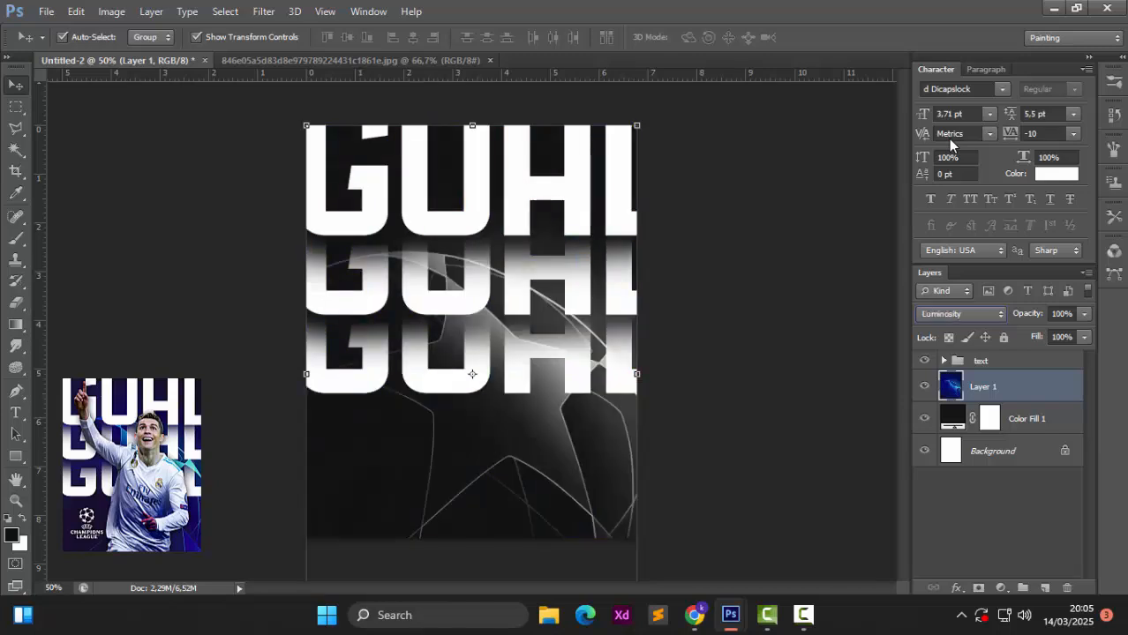
Step: Step back through Subtract and Linear Light and settle Layer 1 on Soft Light
key(Up)
key(Up)
key(Up)
key(Up)
key(Up)
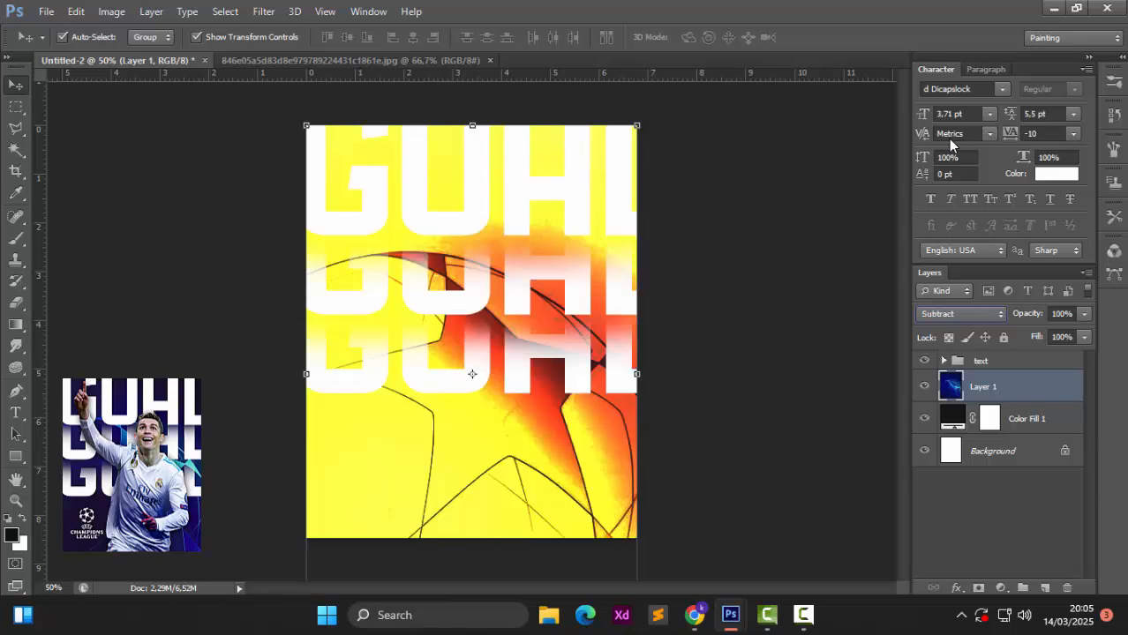
key(Up)
key(Up)
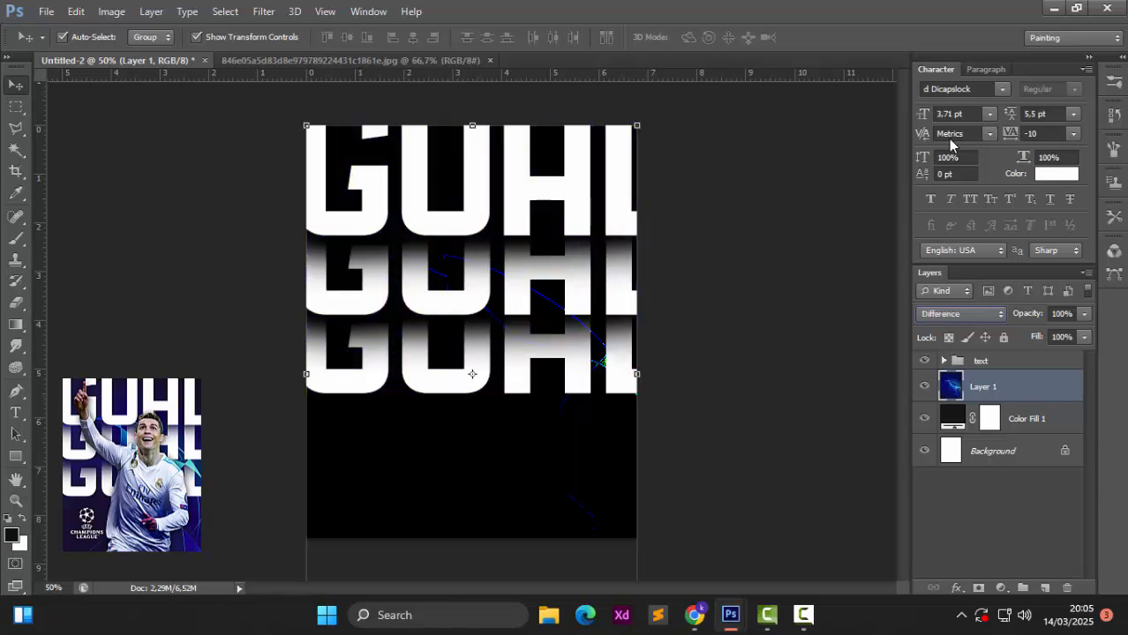
key(Up)
key(Up)
key(Up)
key(Up)
key(Up)
key(Up)
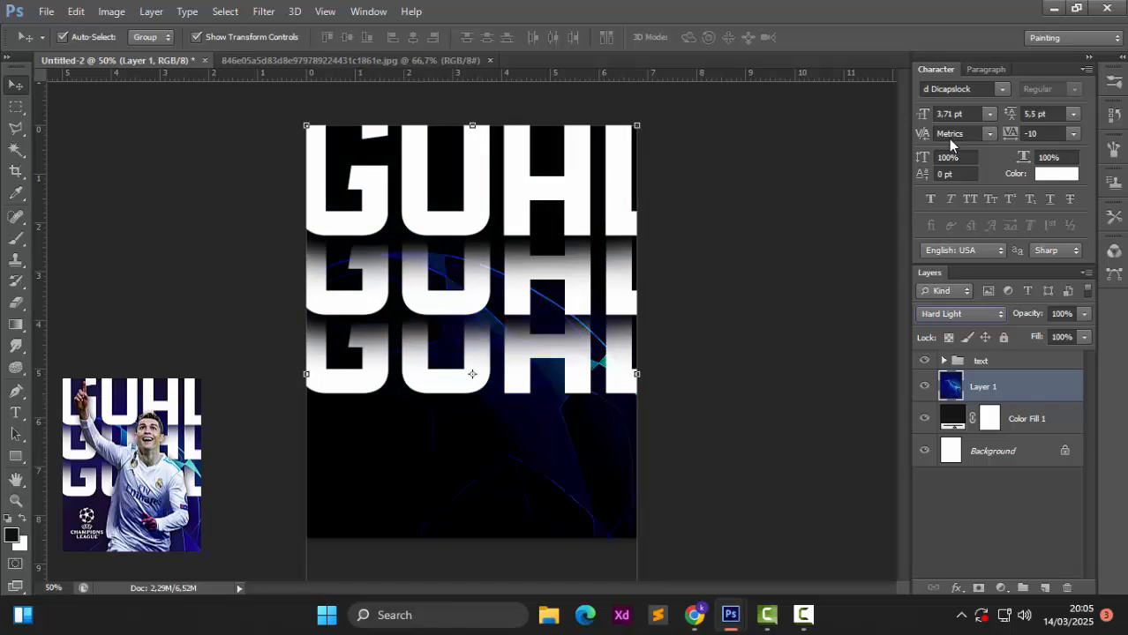
key(Up)
key(Up)
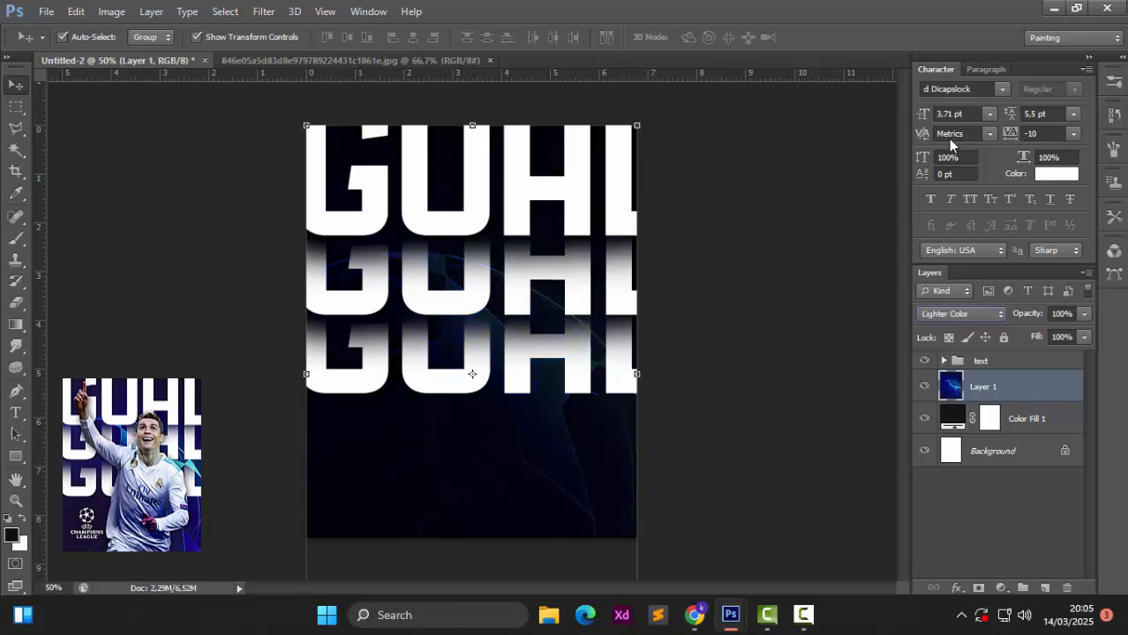
key(Down)
key(Down)
key(Up)
key(Down)
Step: Close the background photo and browse the Open dialog to the PNG > FOOTBALL folder
click(490, 60)
key(ctrl+o)
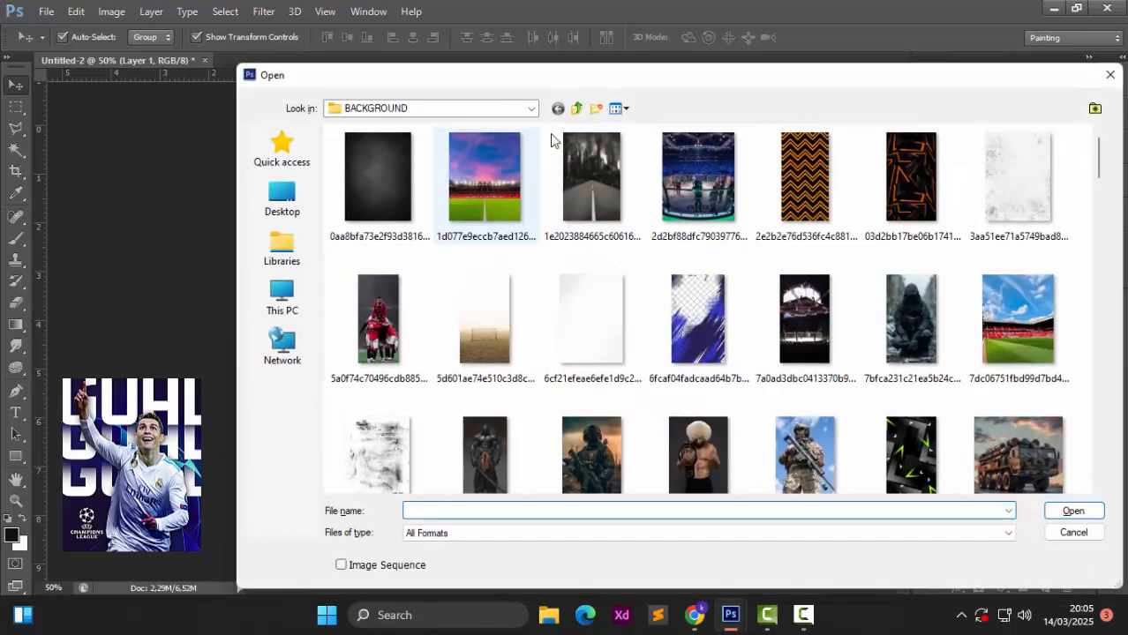
click(576, 108)
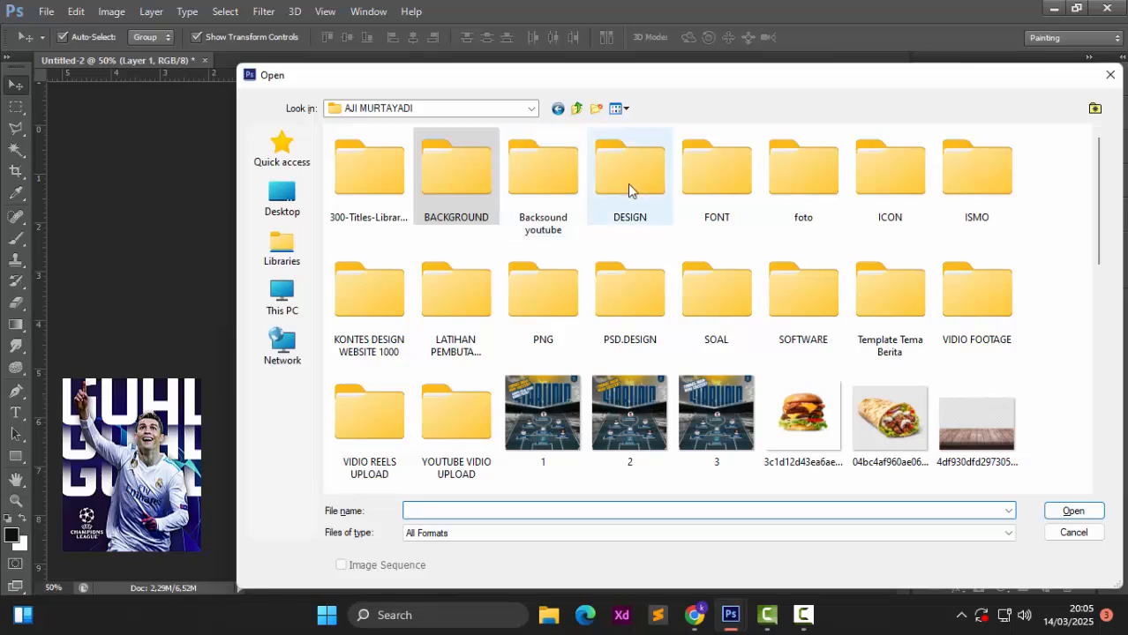
double_click(545, 303)
double_click(381, 184)
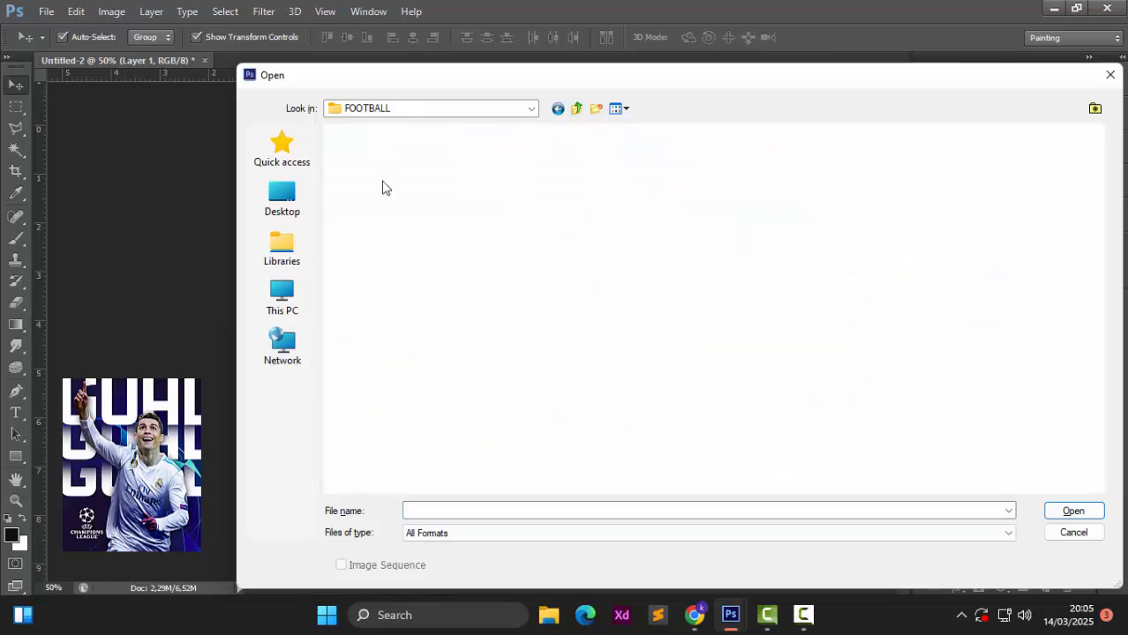
Step: Scroll through the FOOTBALL thumbnails to find the Cristiano Ronaldo FootyRenders cutouts
scroll(668, 345, down, 10)
scroll(668, 347, down, 3)
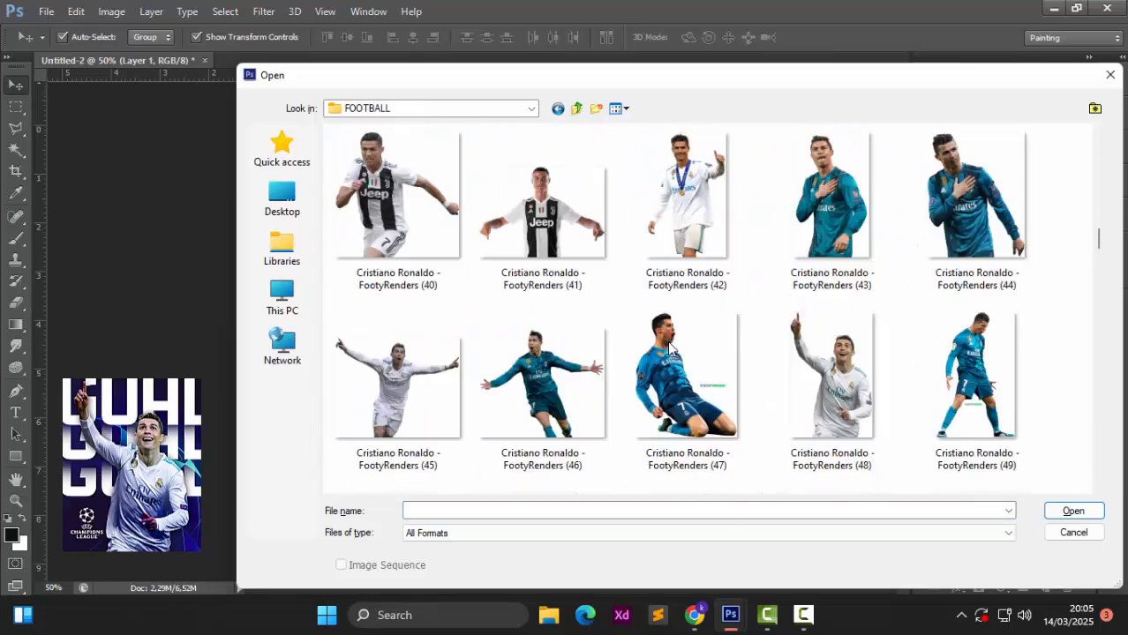
scroll(668, 347, down, 2)
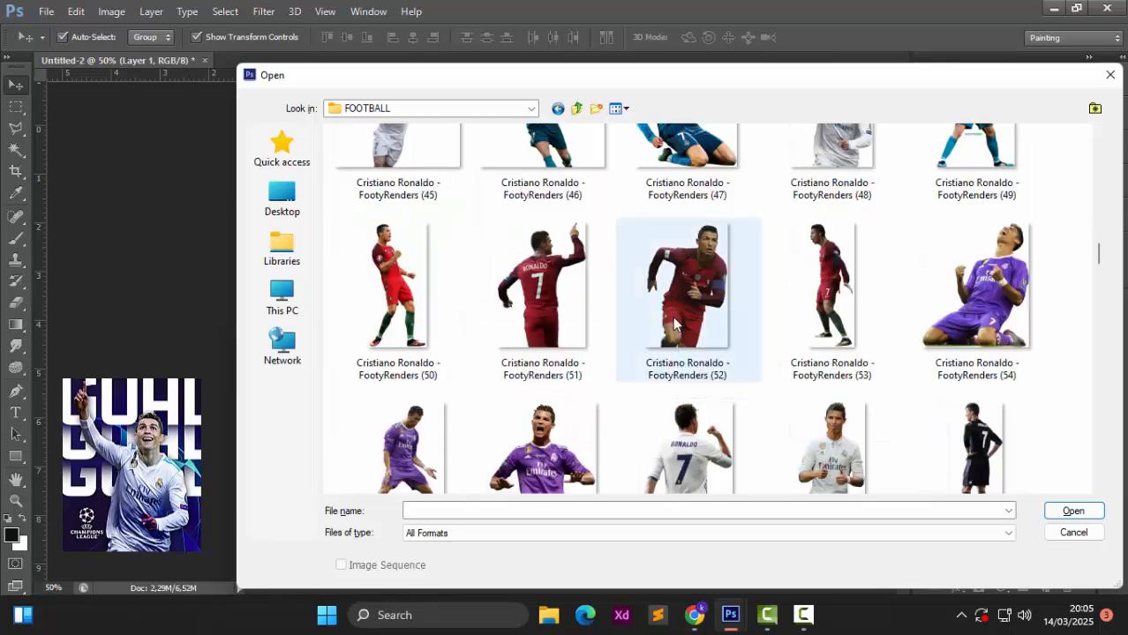
scroll(673, 325, down, 2)
scroll(674, 325, down, 9)
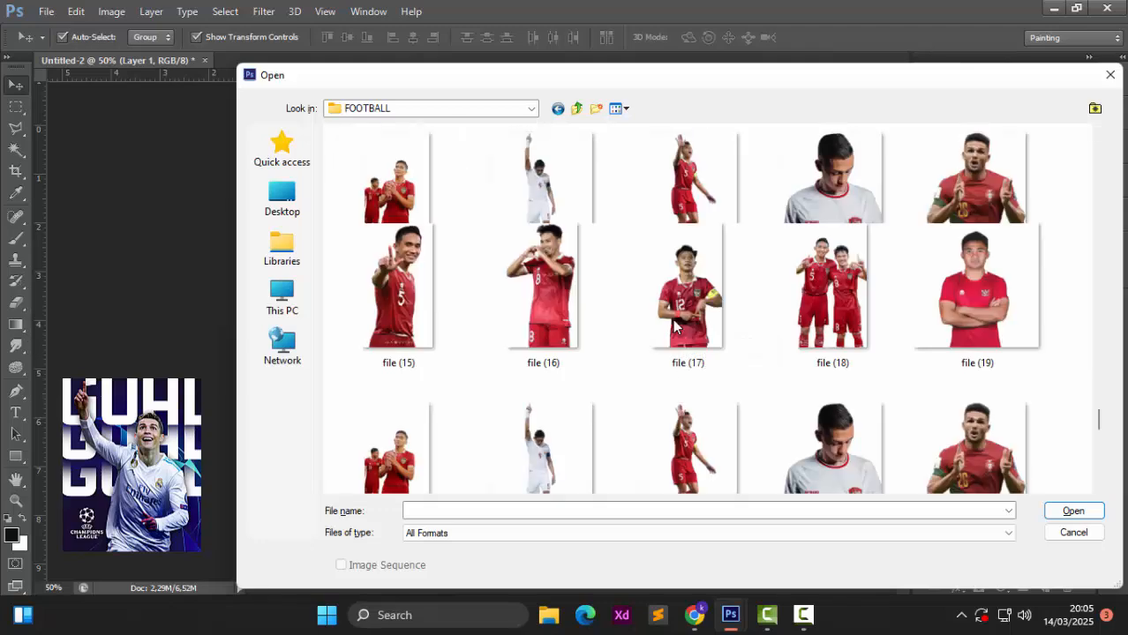
scroll(673, 327, down, 10)
scroll(673, 327, up, 15)
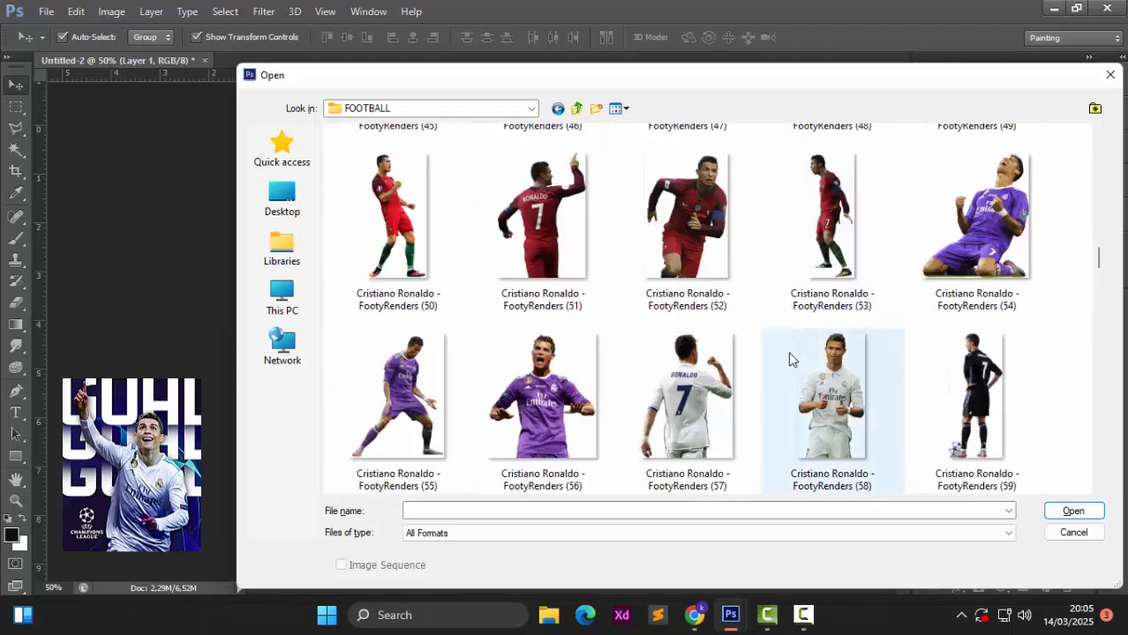
scroll(790, 361, up, 3)
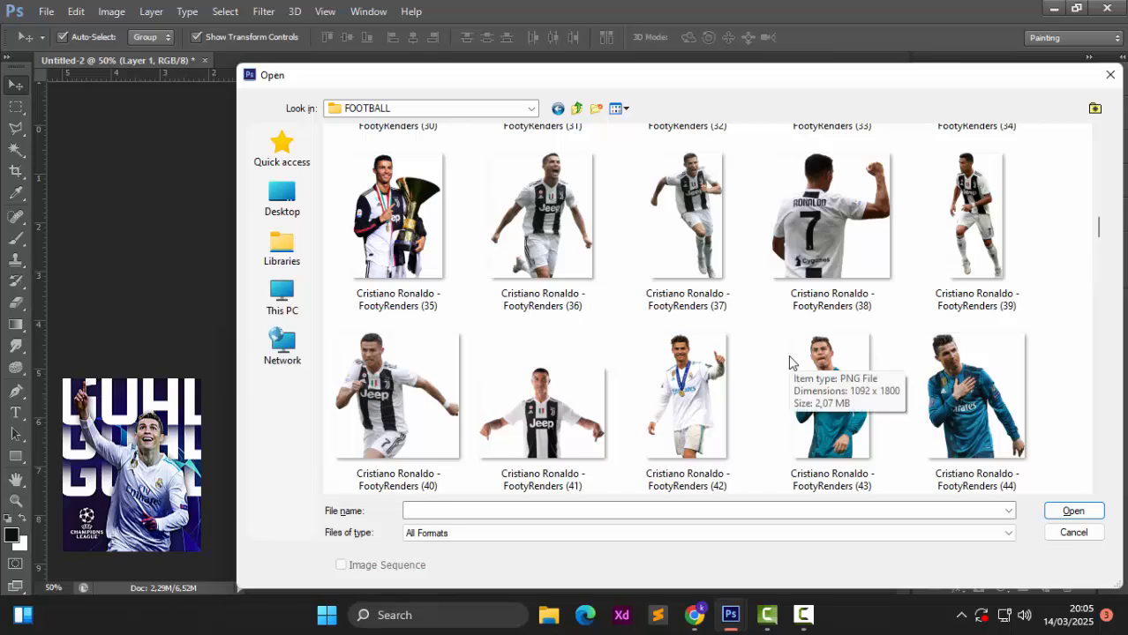
scroll(790, 361, down, 2)
scroll(816, 351, up, 3)
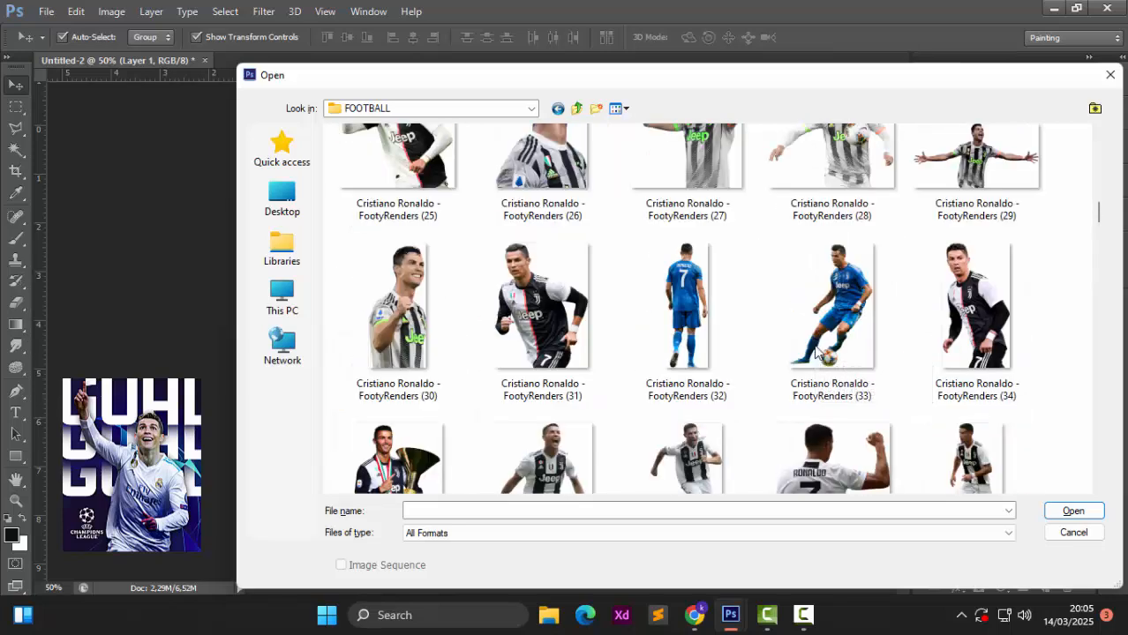
scroll(816, 352, up, 3)
scroll(817, 351, up, 3)
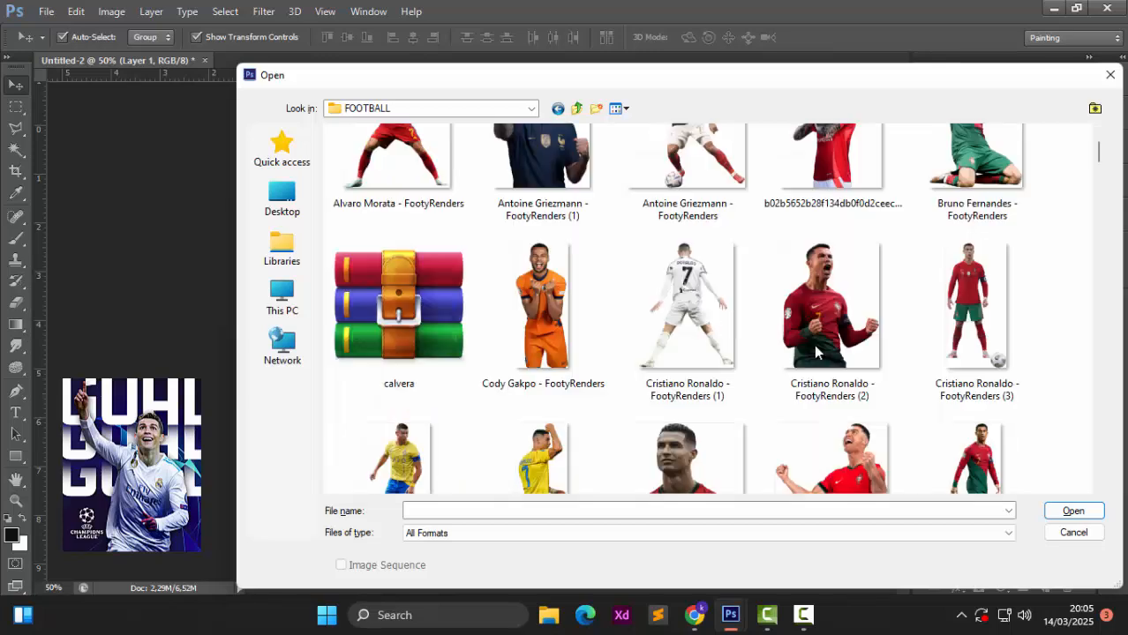
scroll(817, 352, down, 9)
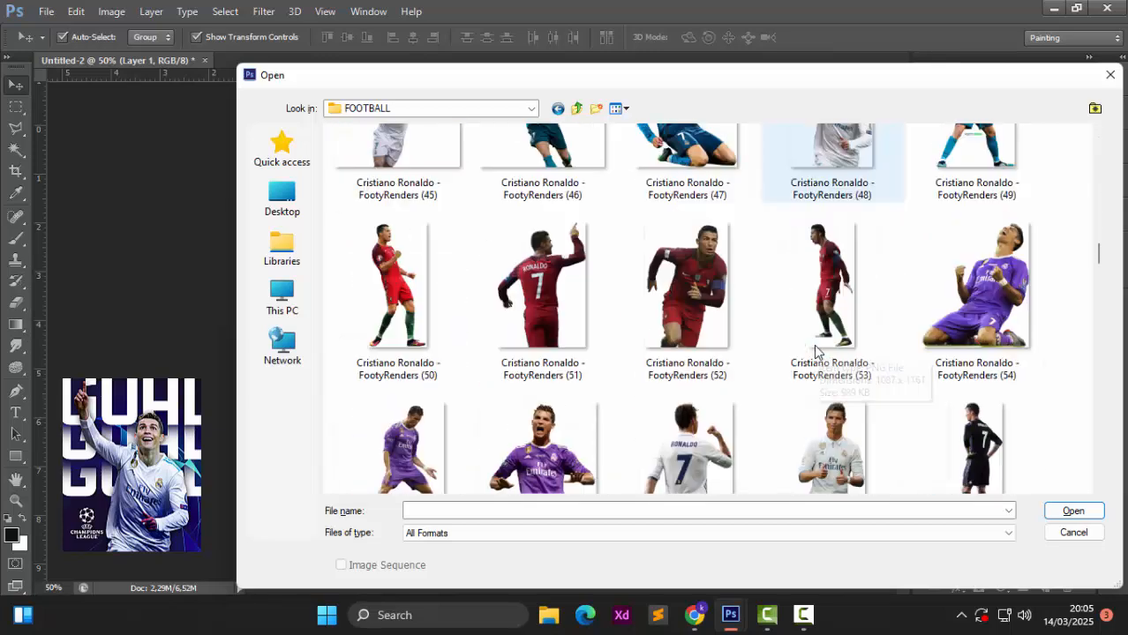
scroll(816, 351, up, 1)
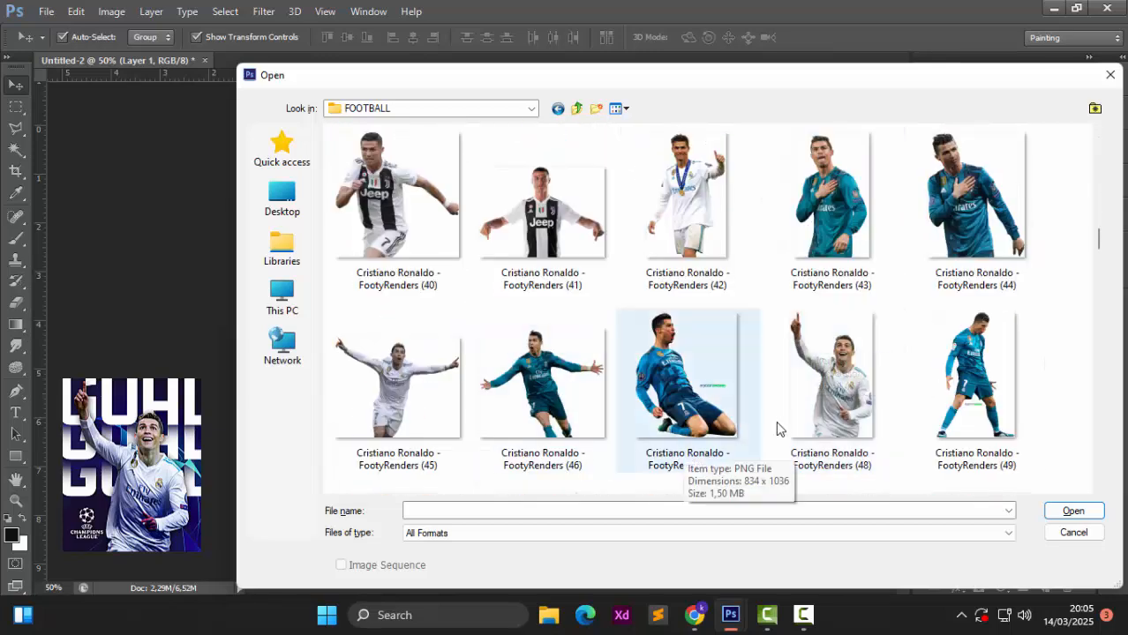
Step: Open FootyRenders cutout 48 and bring it into the poster above the text group
double_click(812, 406)
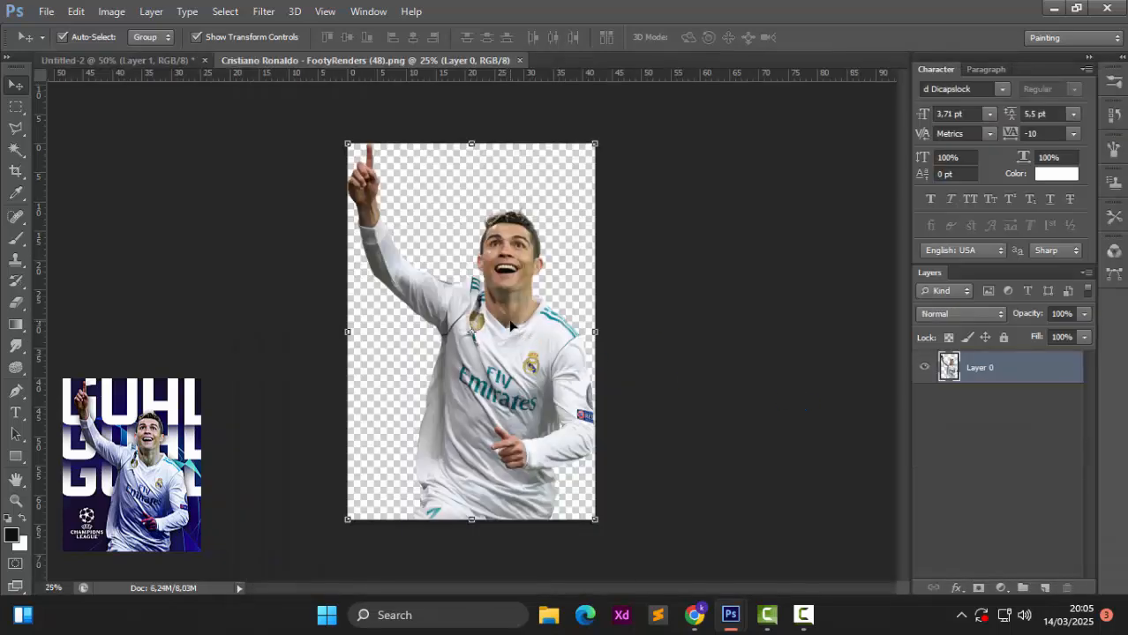
drag(461, 316, 482, 399)
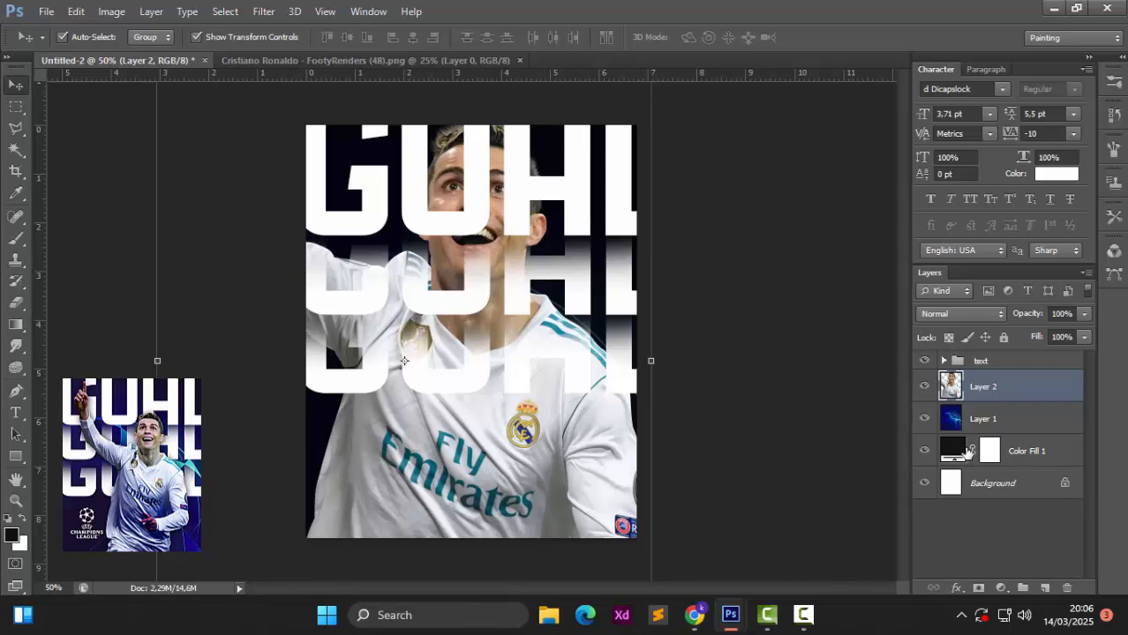
drag(1000, 383, 990, 360)
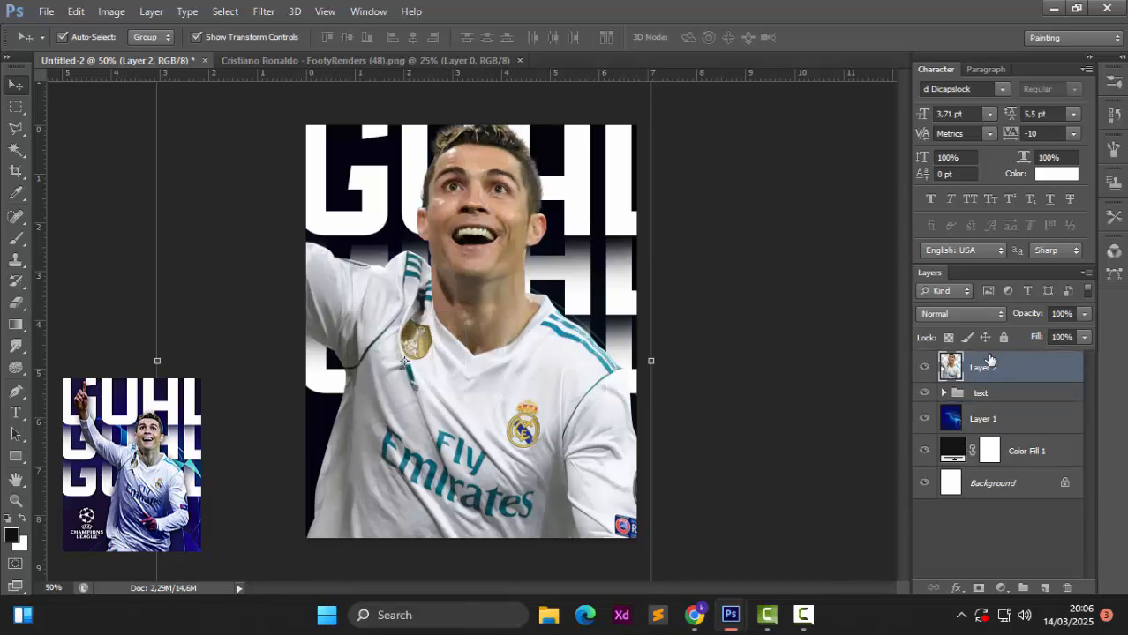
drag(489, 281, 486, 443)
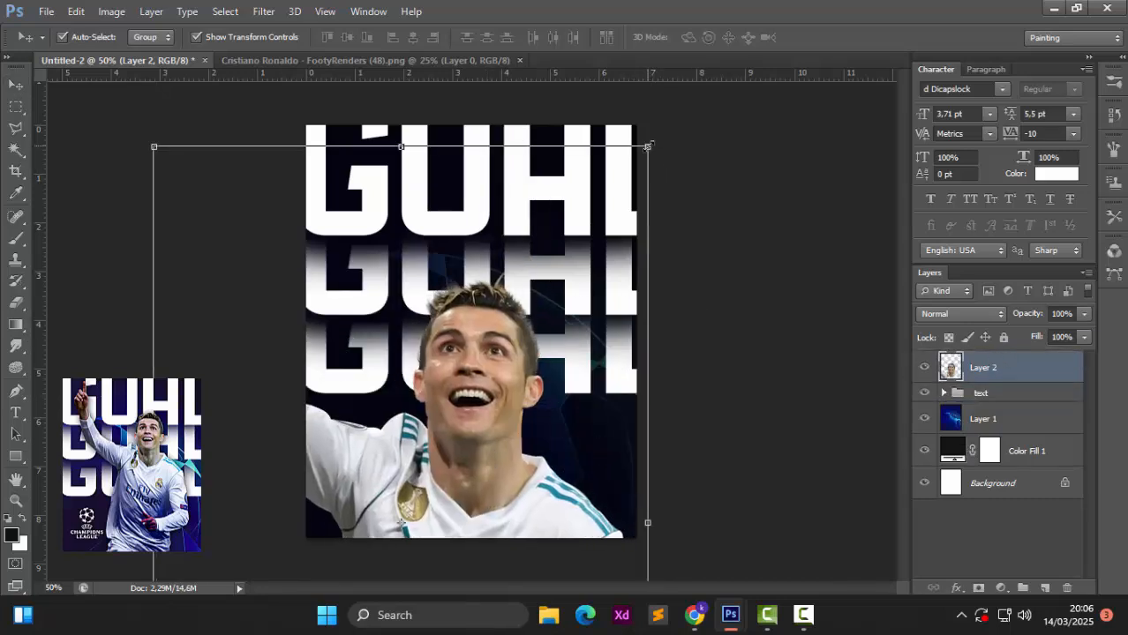
Step: Scale the Ronaldo cutout to about 59% and position it to fill the poster
key(ctrl+t)
drag(647, 147, 481, 399)
drag(422, 476, 578, 187)
drag(637, 109, 598, 165)
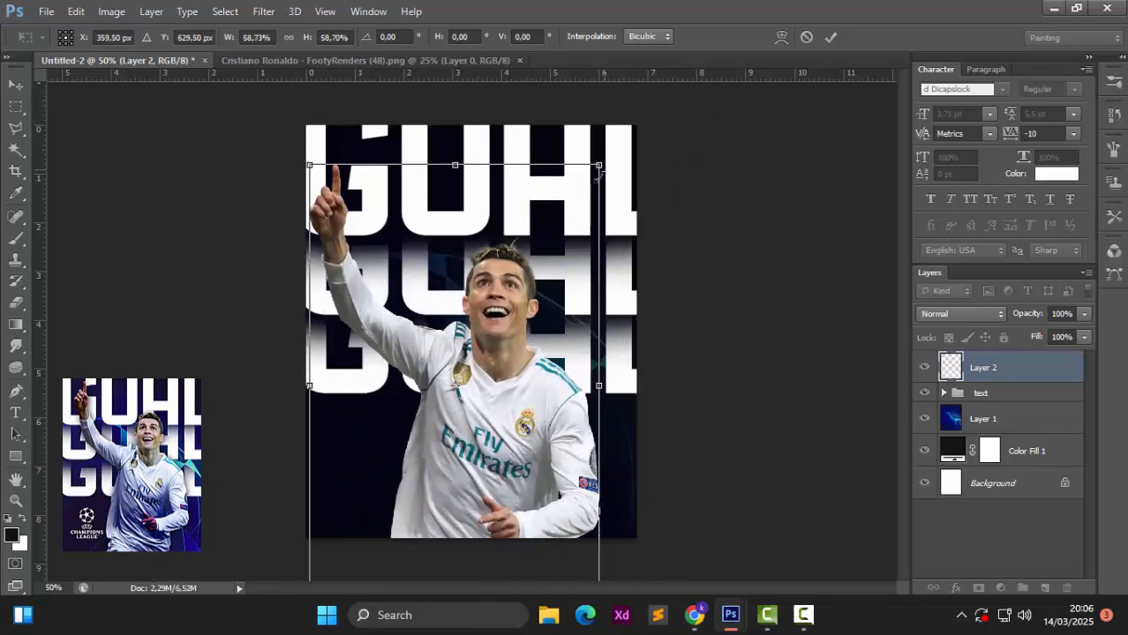
drag(547, 245, 562, 223)
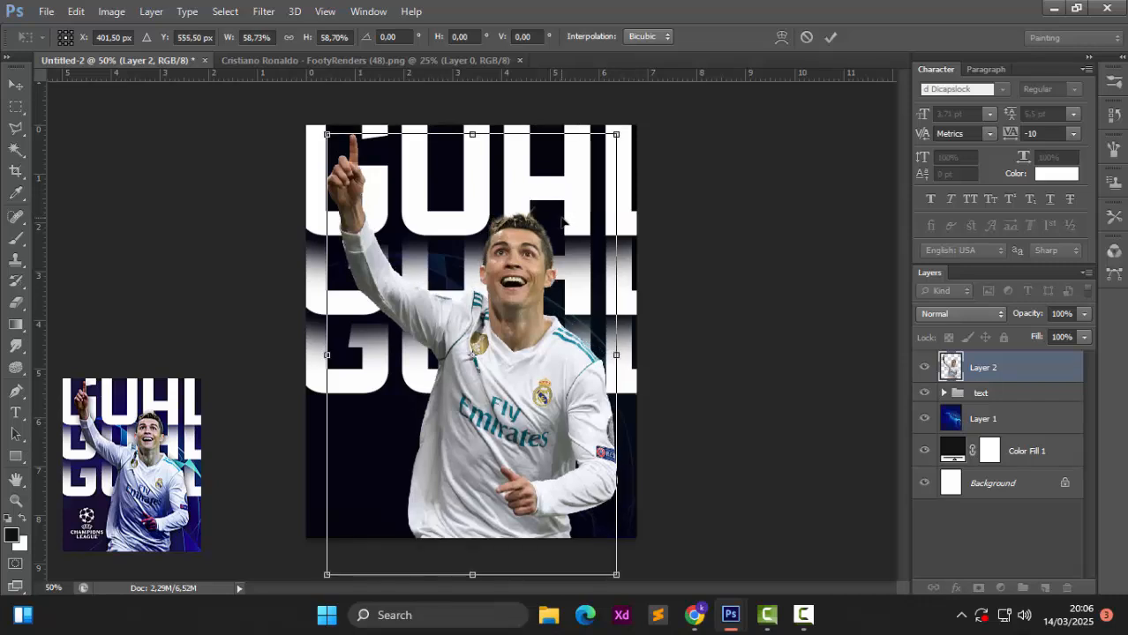
key(Return)
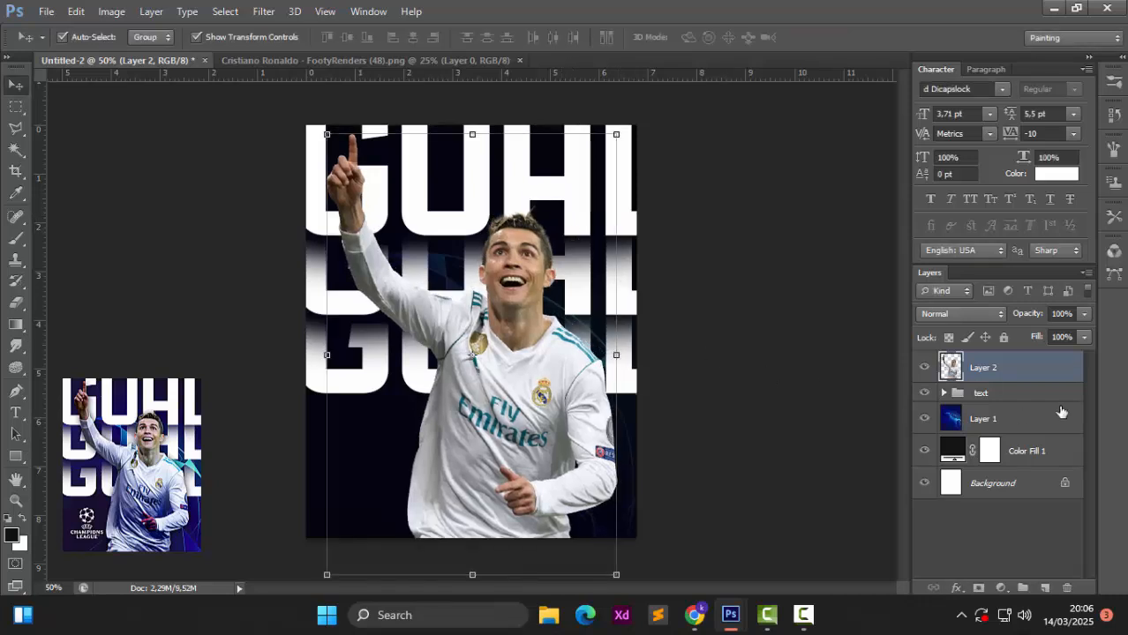
Step: Darken the cutout with Levels, raising the black input to about 35
click(112, 11)
mouse_move(132, 48)
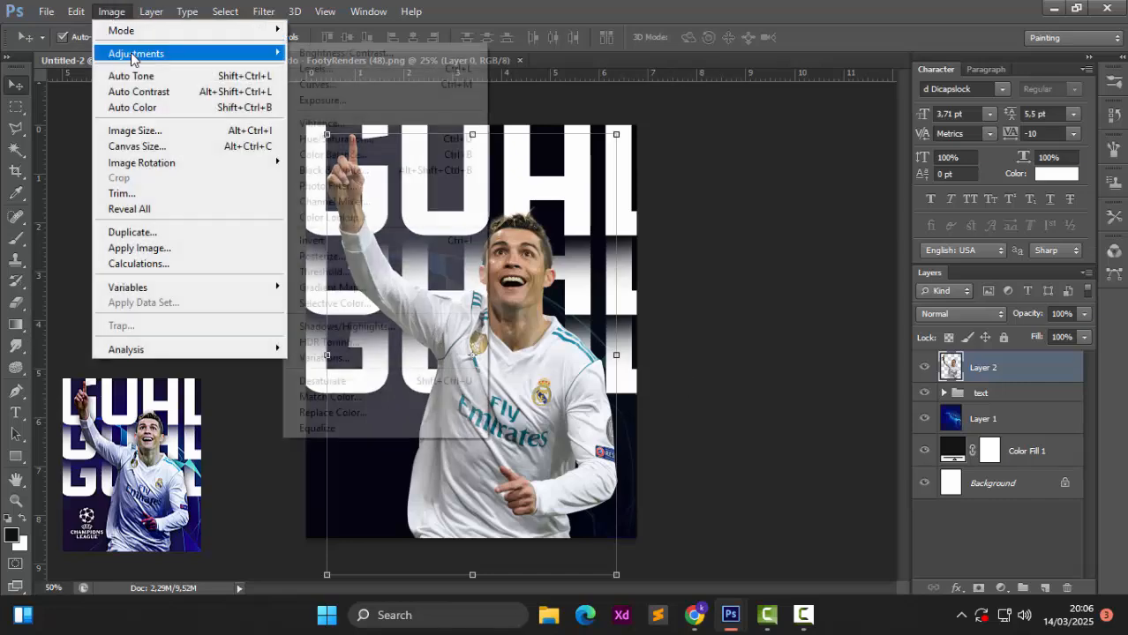
click(332, 69)
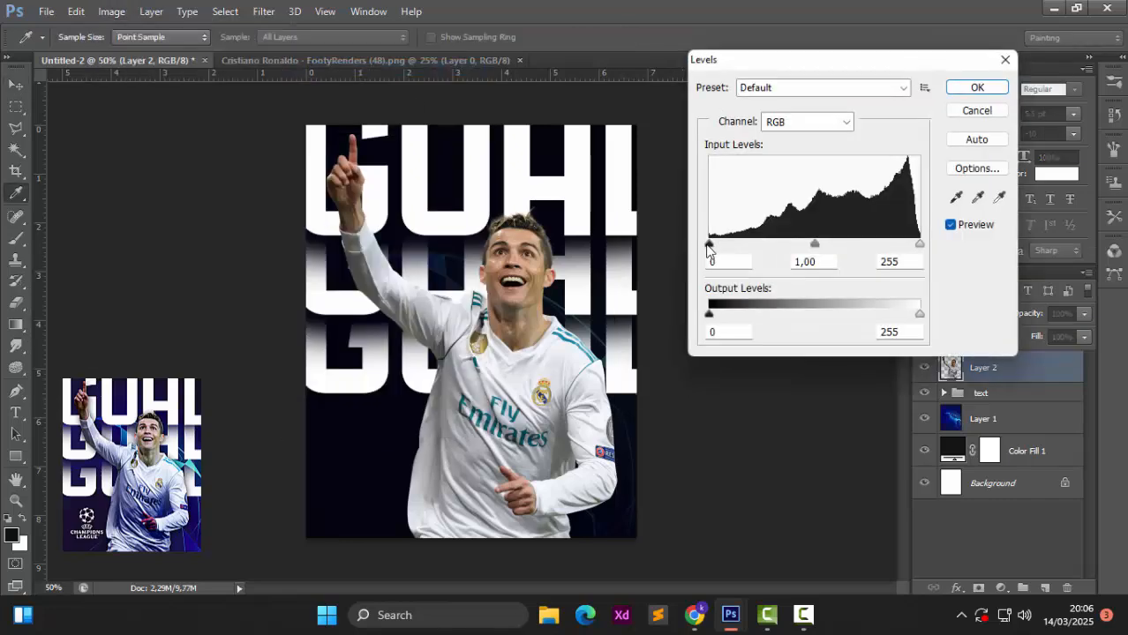
drag(707, 244, 739, 249)
click(958, 92)
key(v)
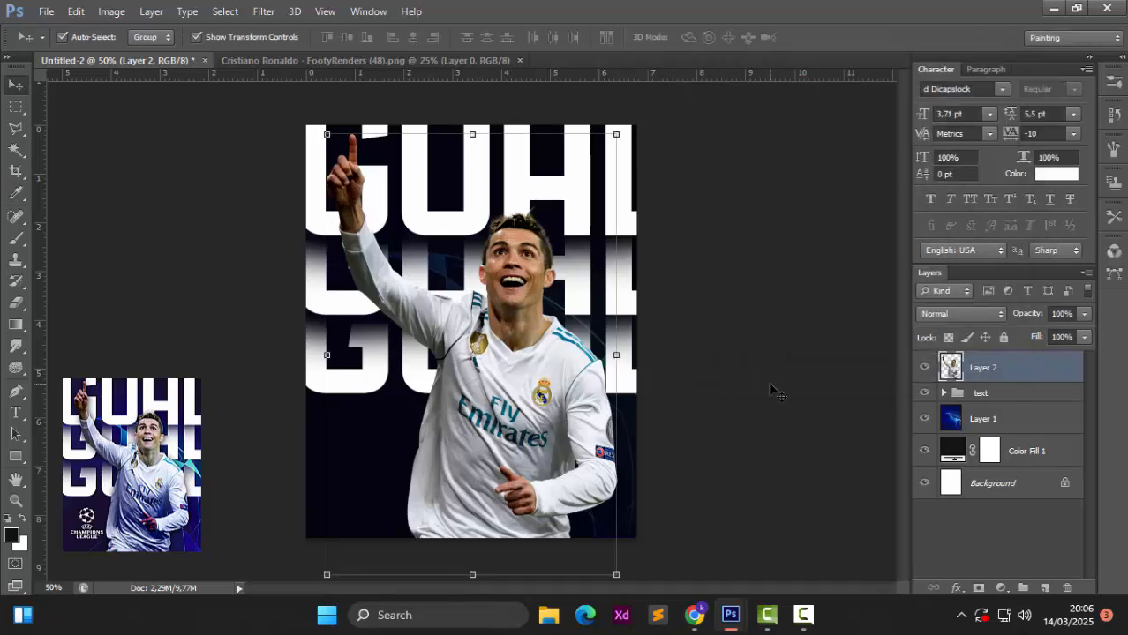
click(768, 382)
Step: Group the text and star background, then merge a copy into one layer above the Ronaldo cutout
click(985, 399)
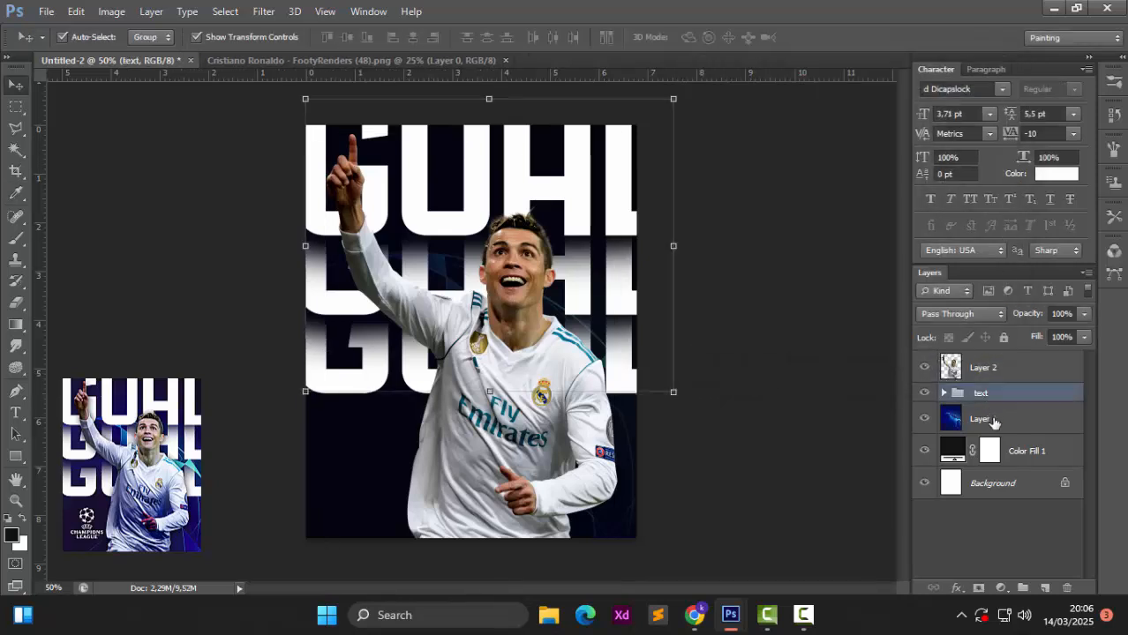
shift+click(994, 422)
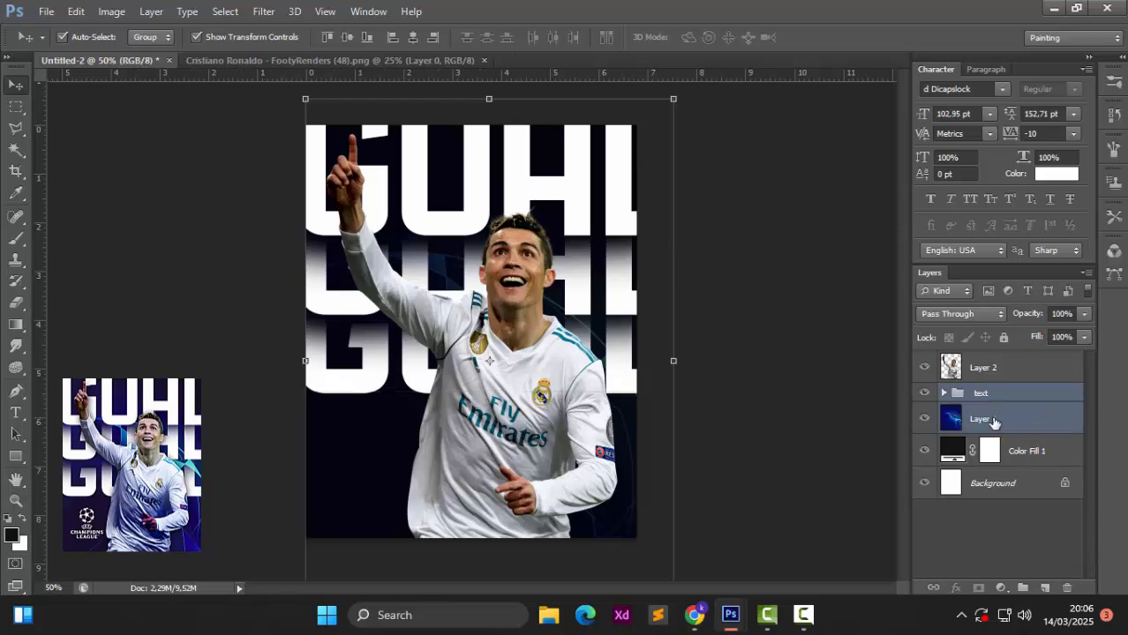
key(ctrl+g)
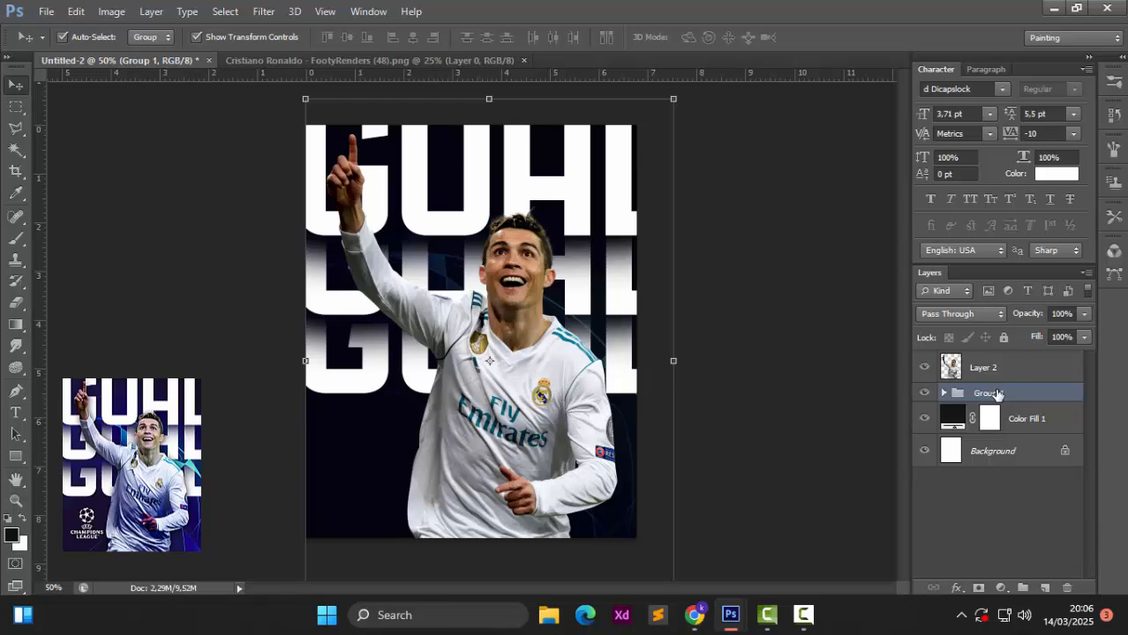
key(ctrl+j)
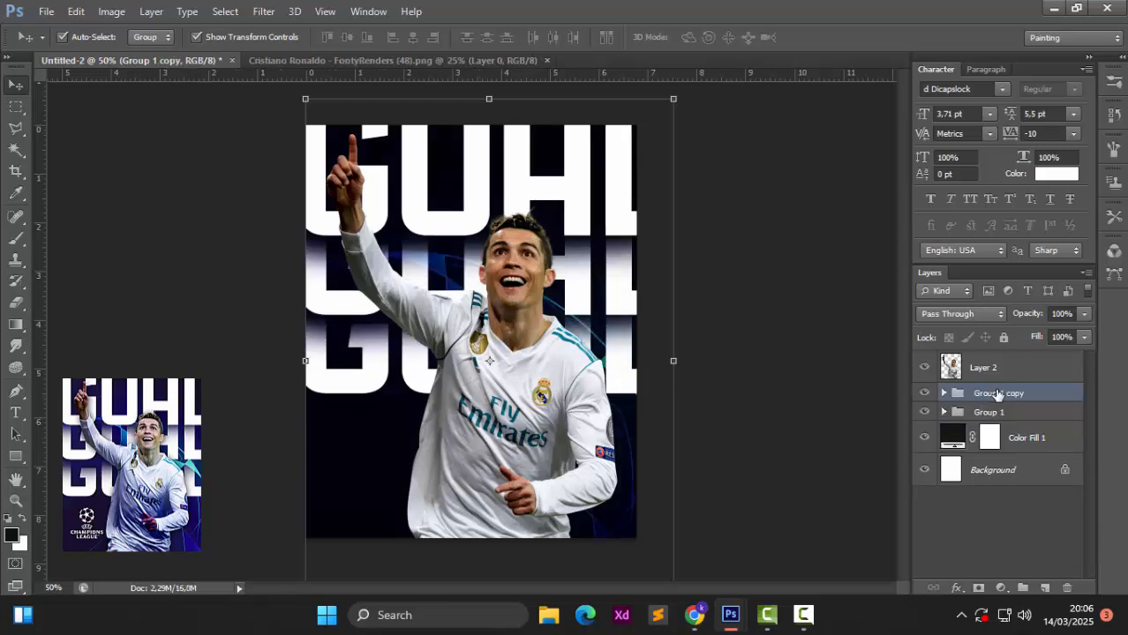
key(ctrl+e)
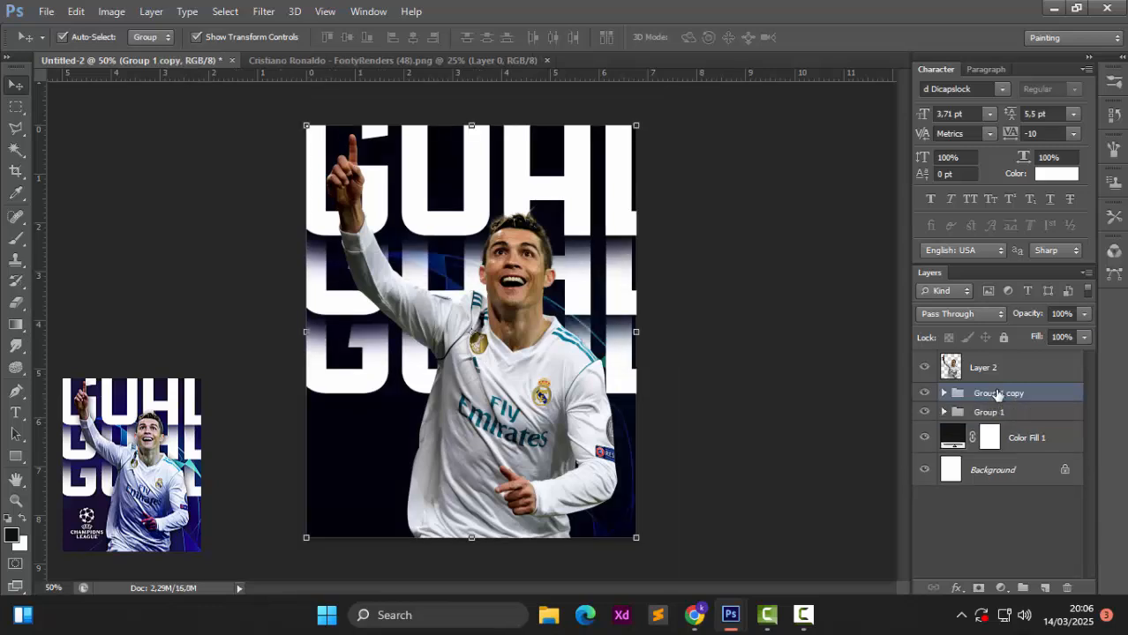
drag(996, 400, 994, 358)
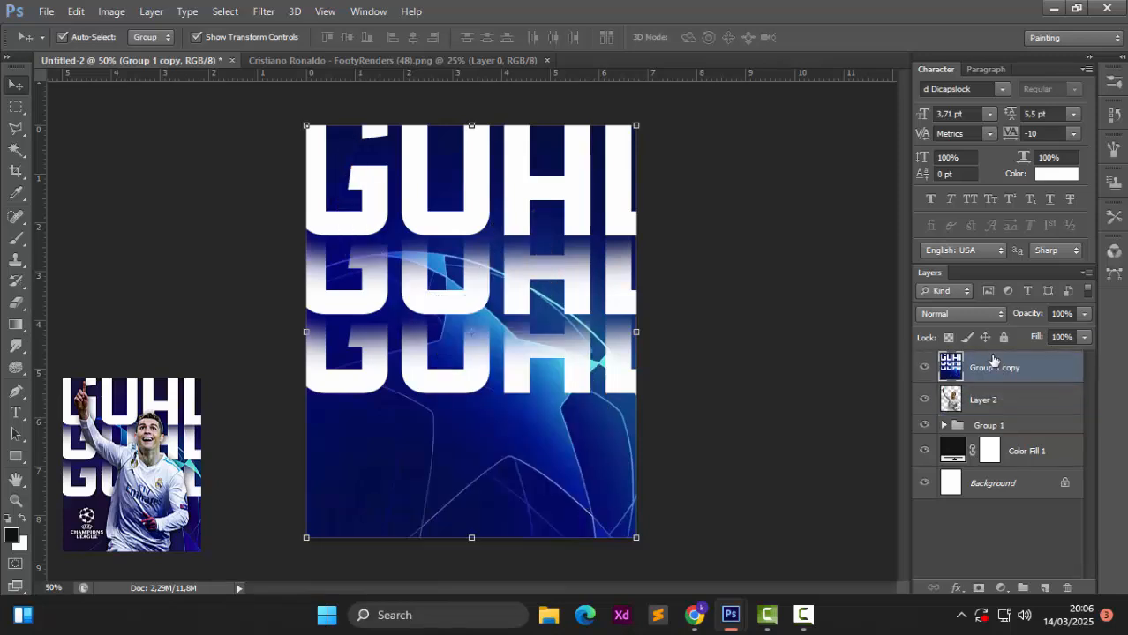
alt+click(988, 380)
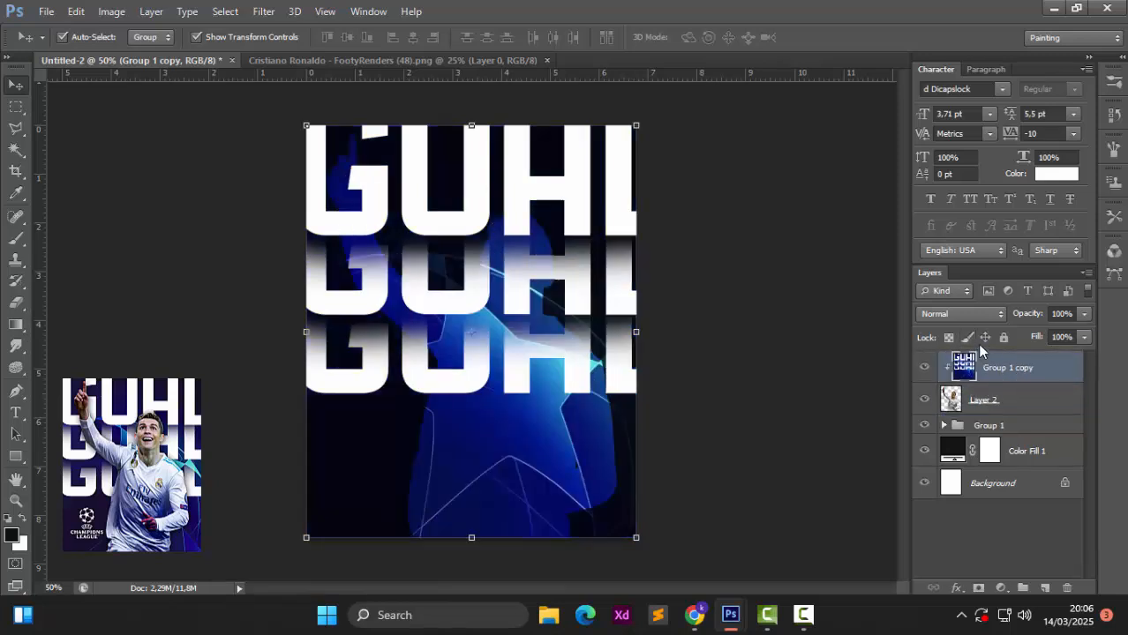
key(ctrl+z)
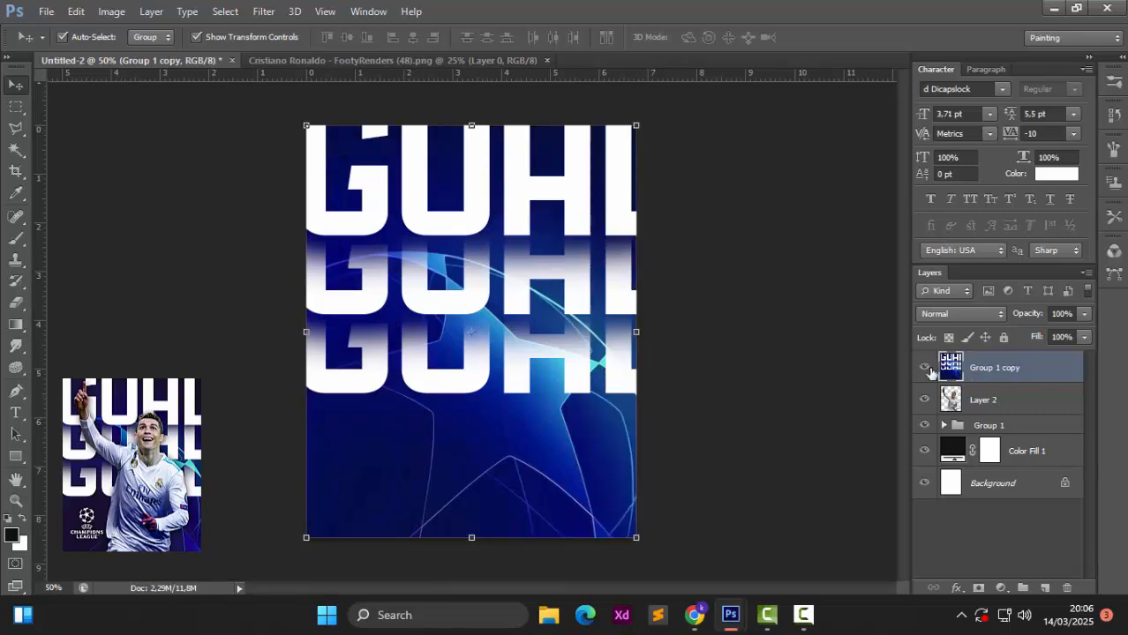
Step: Apply a Gaussian Blur of about 80 px to the merged layer
click(264, 12)
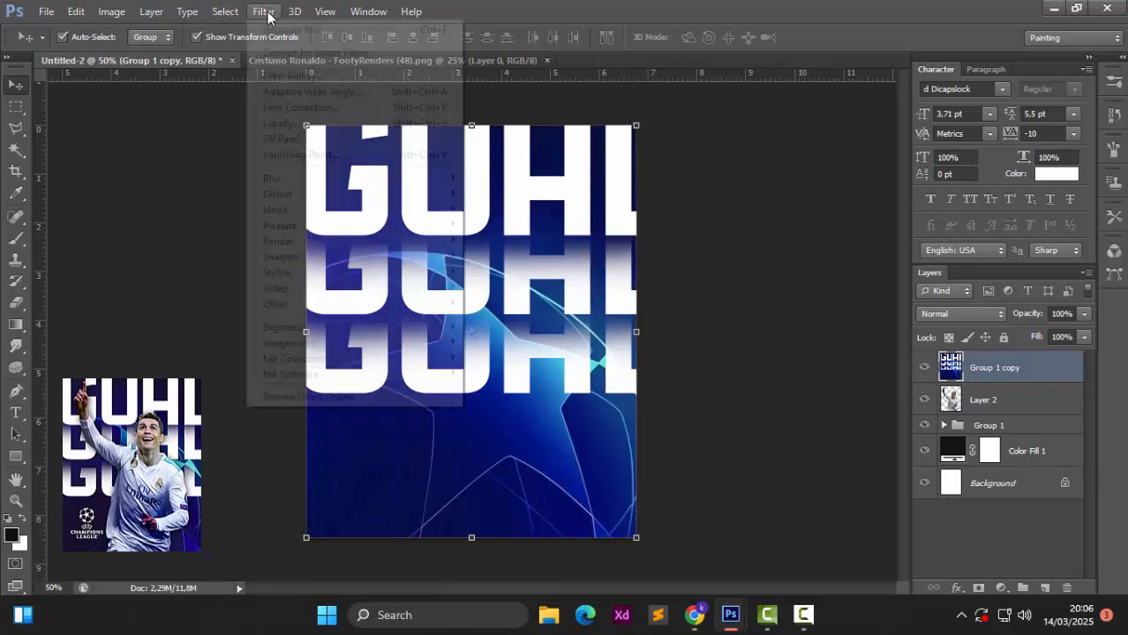
mouse_move(343, 188)
click(490, 296)
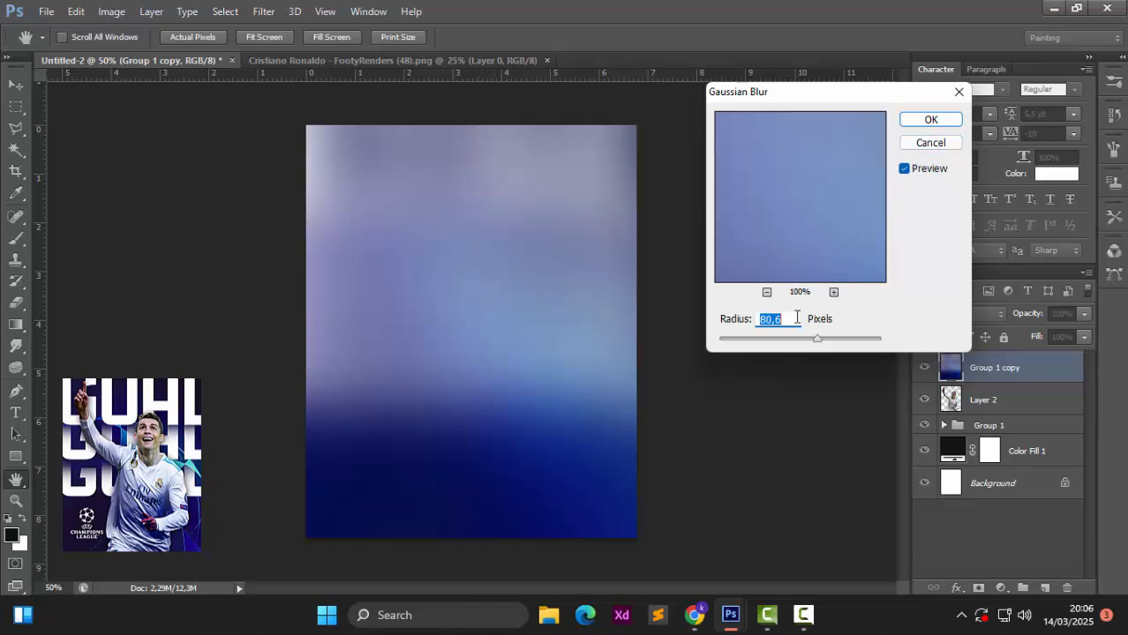
click(937, 121)
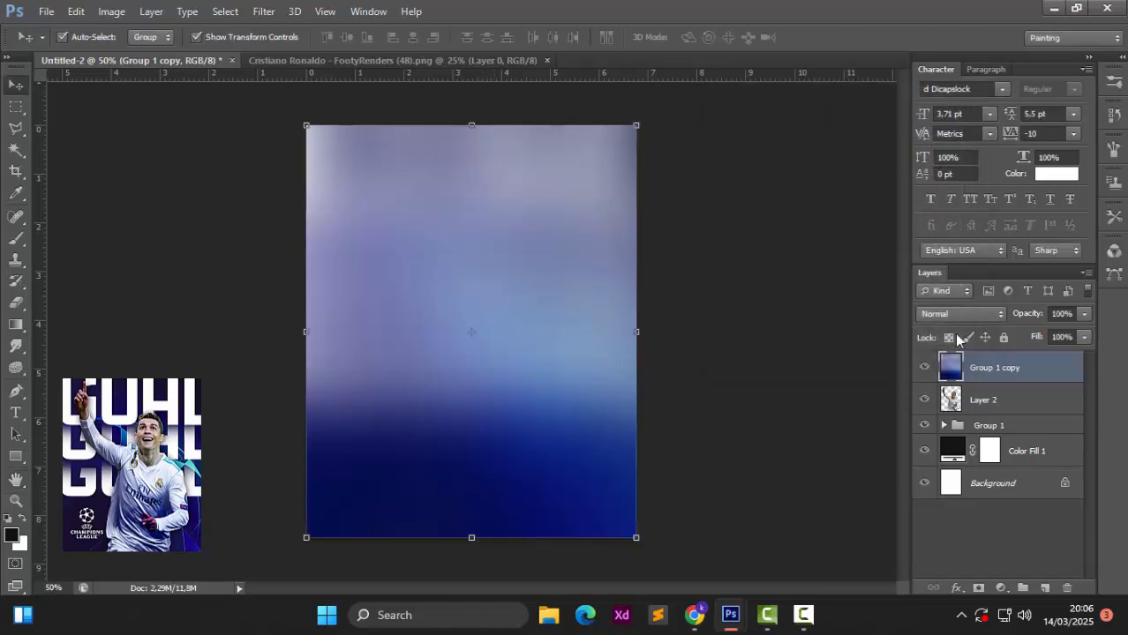
Step: Clip the blurred Group 1 copy layer to the Ronaldo cutout and compare blend modes, ending on Overlay
alt+click(989, 381)
click(967, 316)
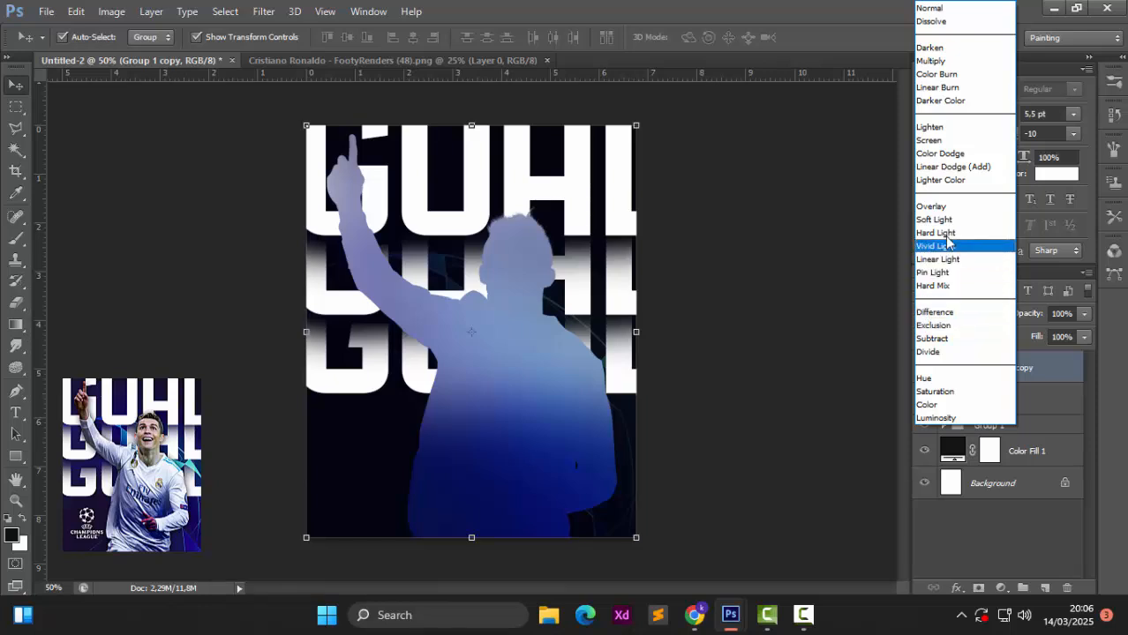
click(948, 127)
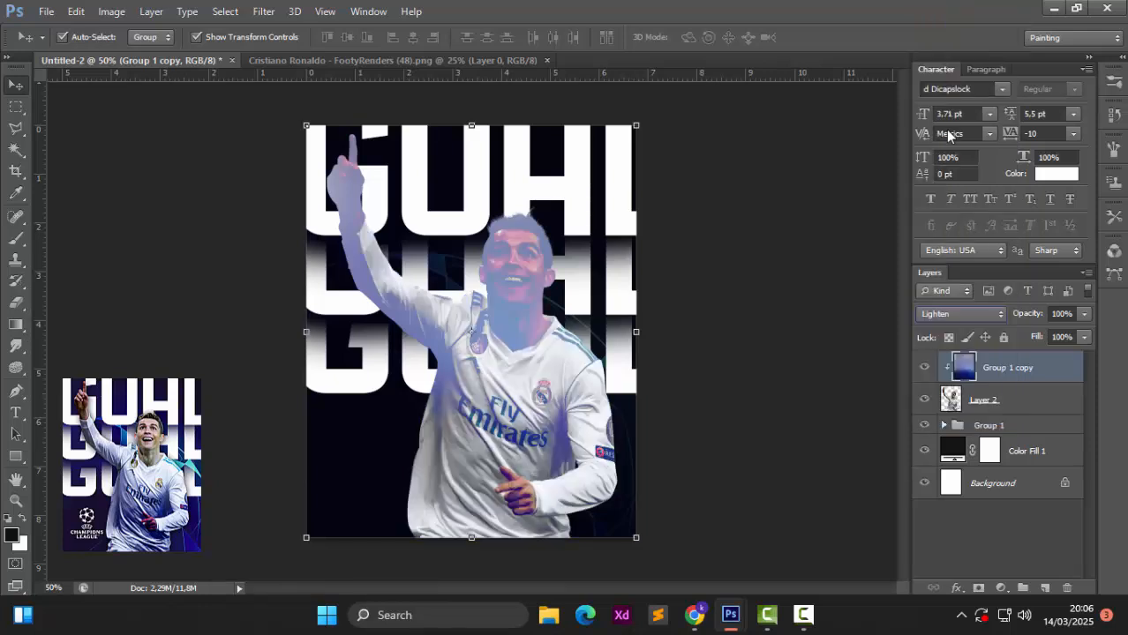
key(Down)
key(Down)
key(Down)
key(Down)
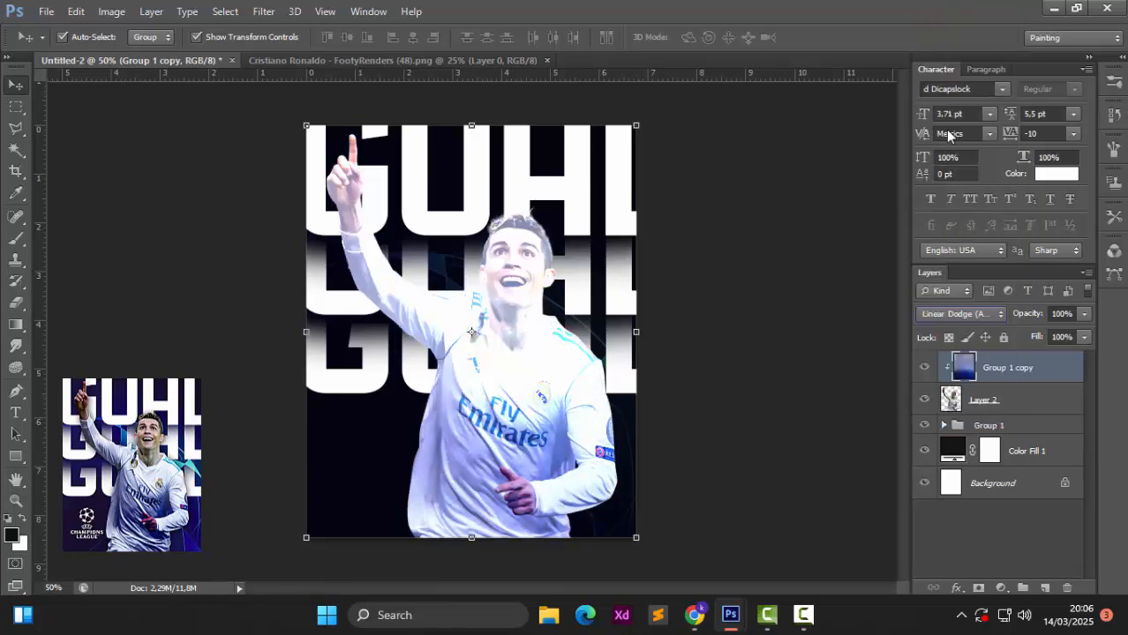
key(Down)
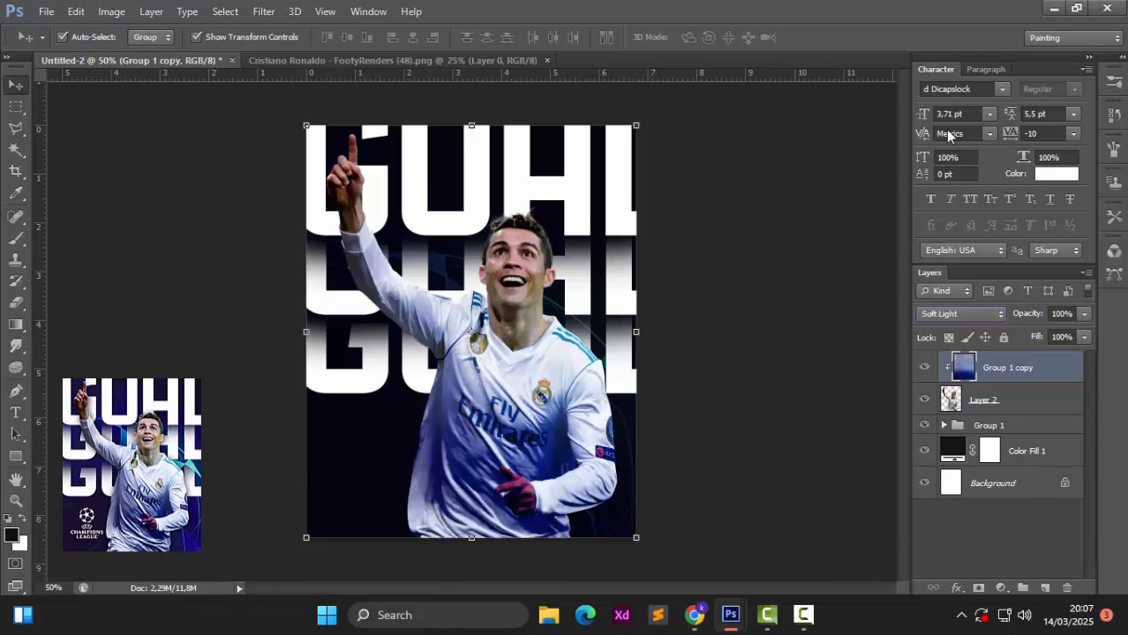
key(Up)
Step: Set the star background layer (Layer 1 in Group 1) to Lighten blend mode
click(946, 426)
click(981, 467)
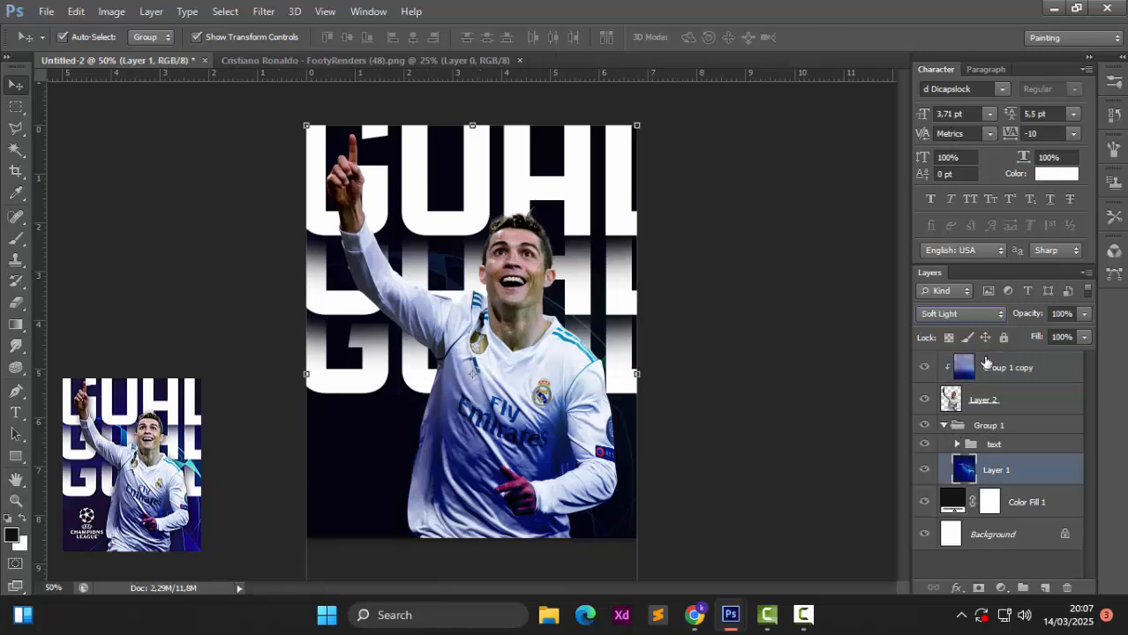
click(967, 314)
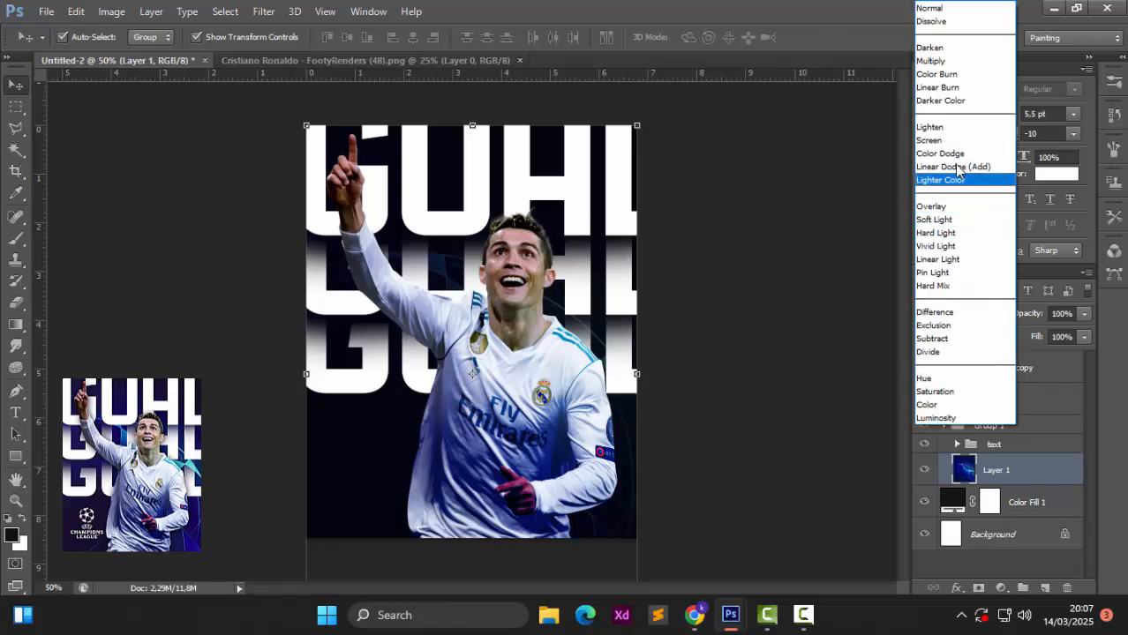
click(953, 128)
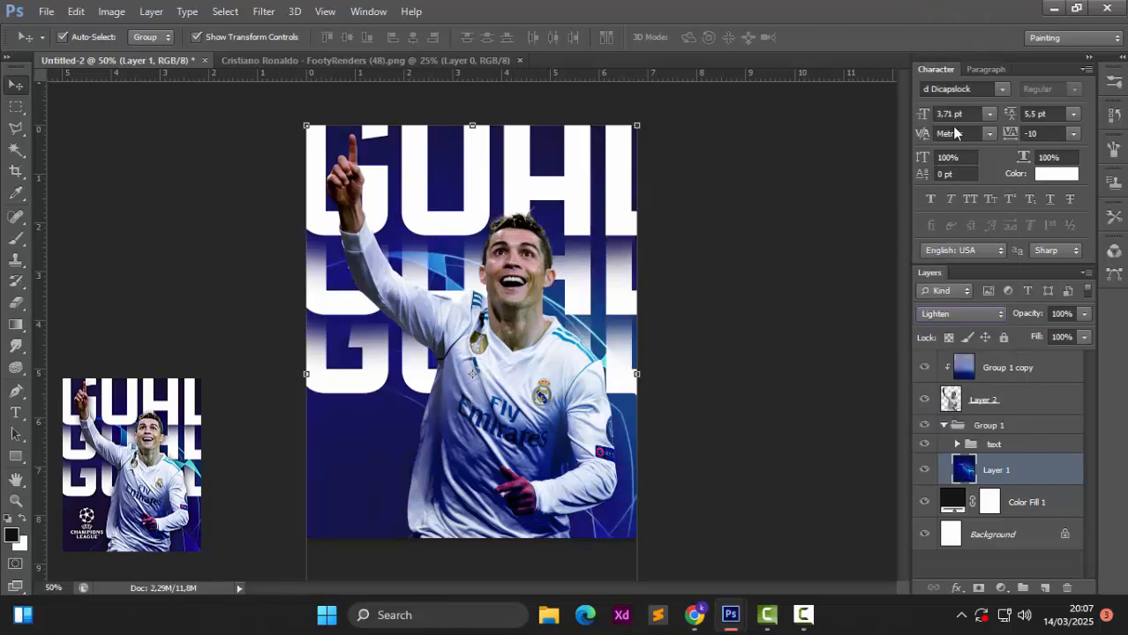
Step: Switch the blurred tint layer's blend mode to Overlay and deselect all layers
click(986, 367)
click(979, 314)
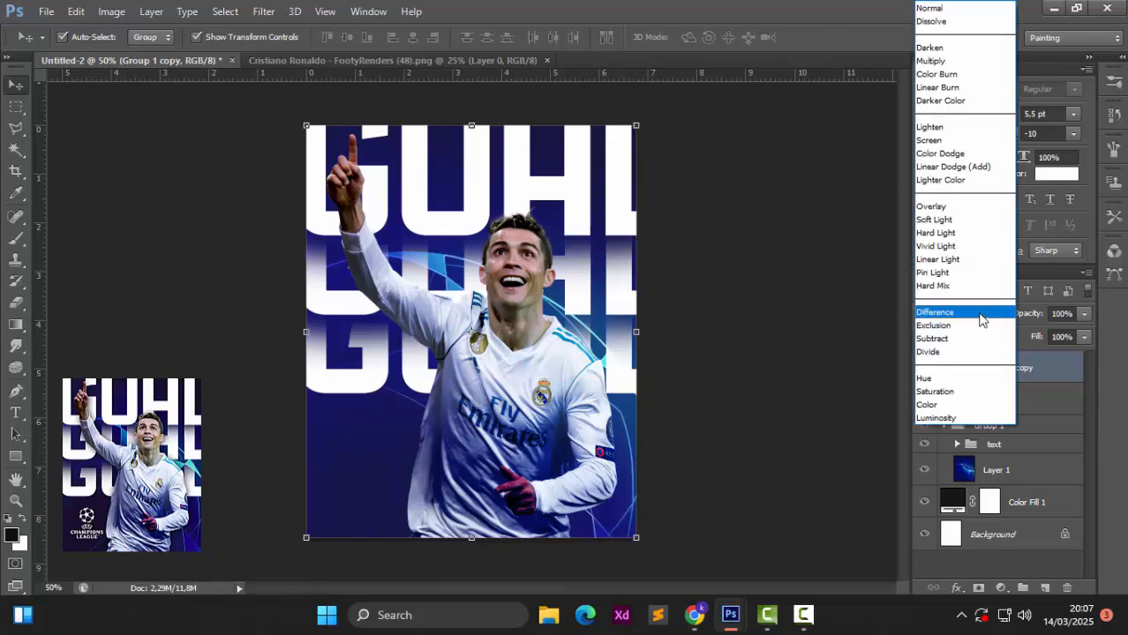
click(959, 129)
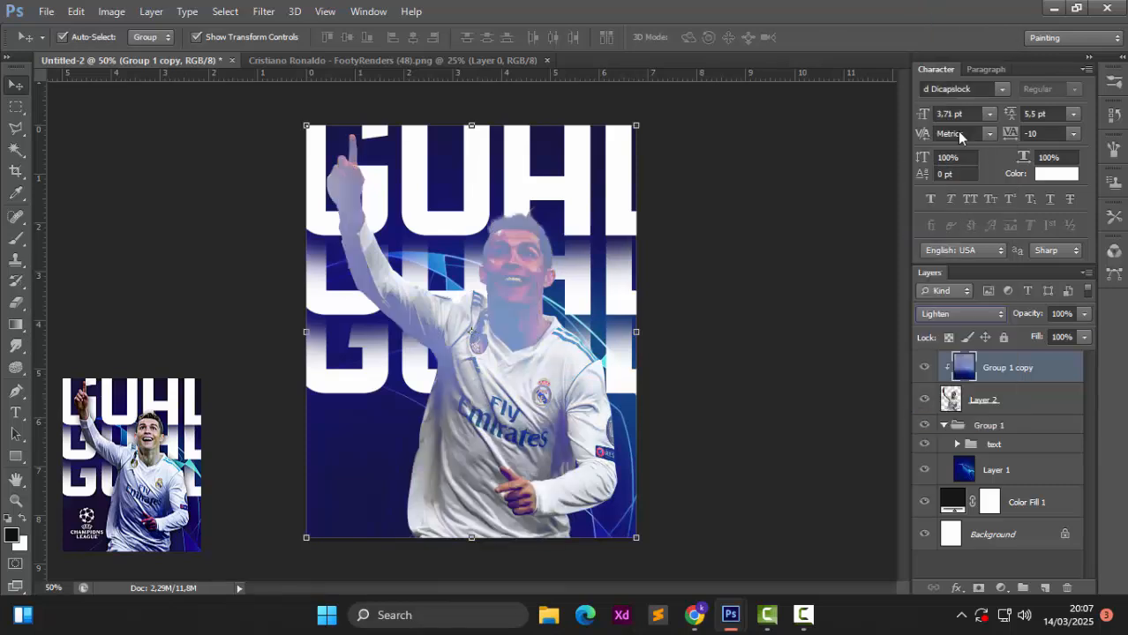
key(Down)
key(Down)
key(Down)
key(Down)
key(Down)
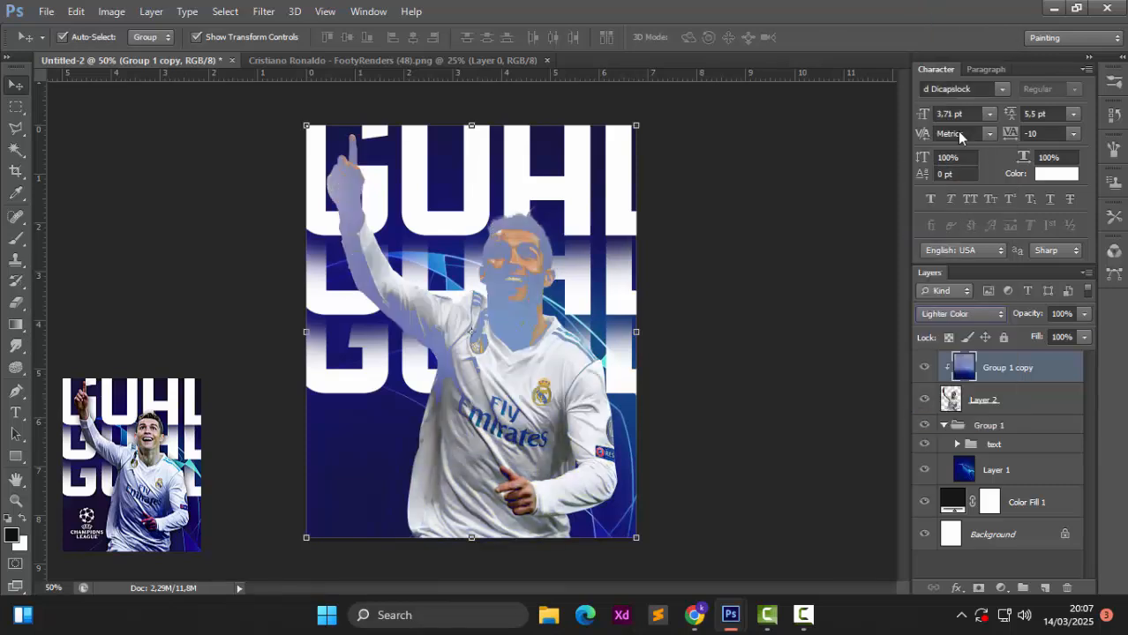
click(759, 312)
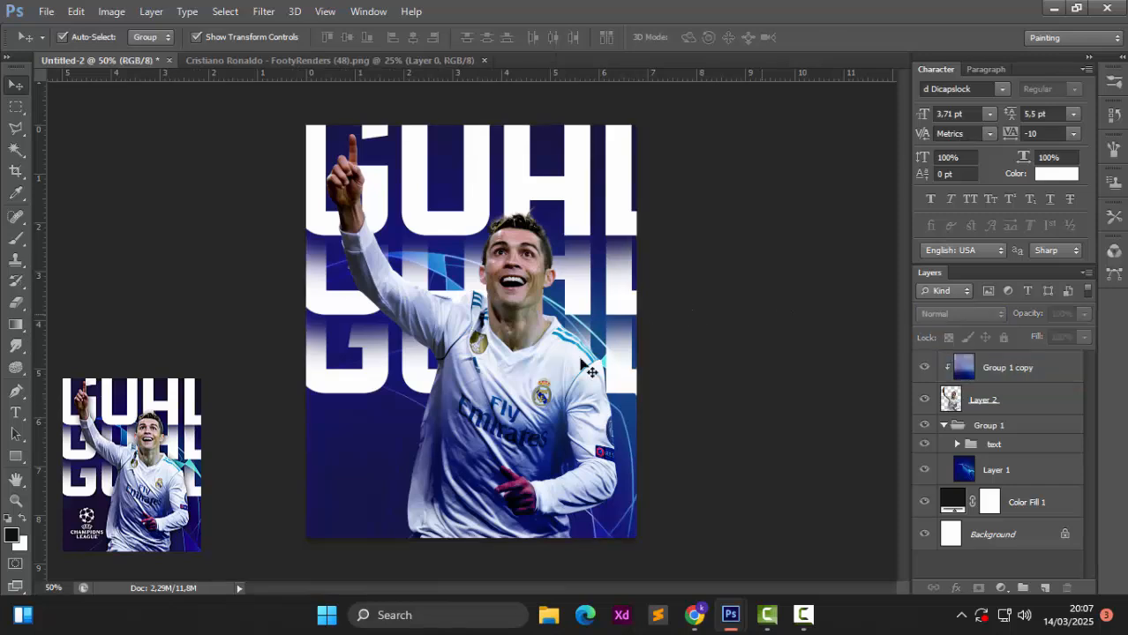
click(588, 371)
Step: Give Layer 2 a Drop Shadow of about 27 px size, then close the Ronaldo source document
click(983, 403)
right_click(982, 403)
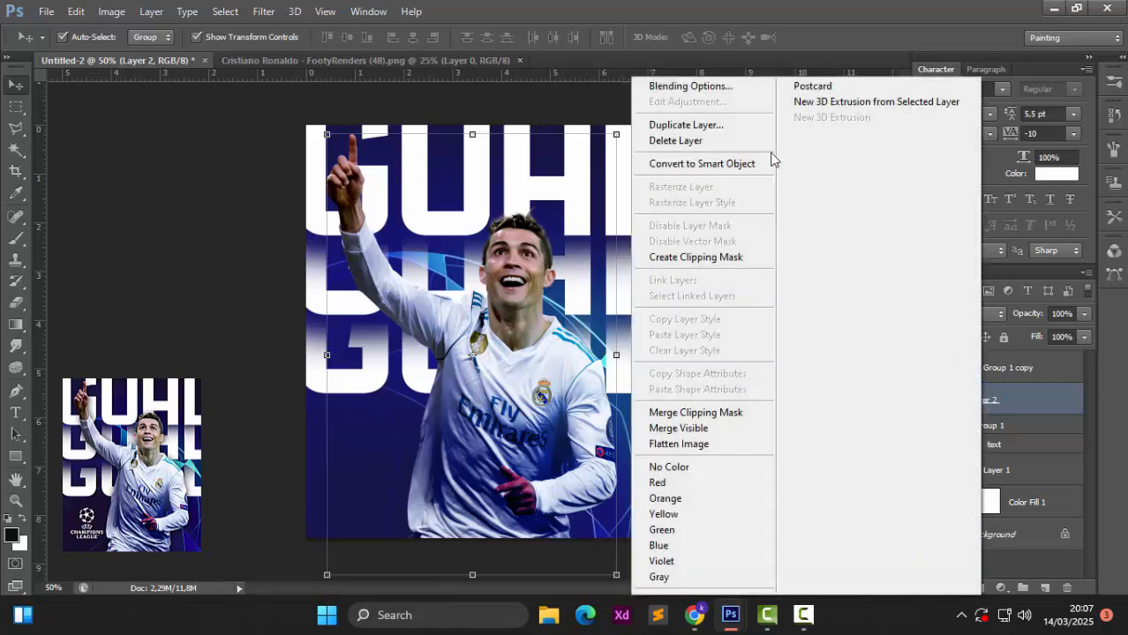
click(731, 89)
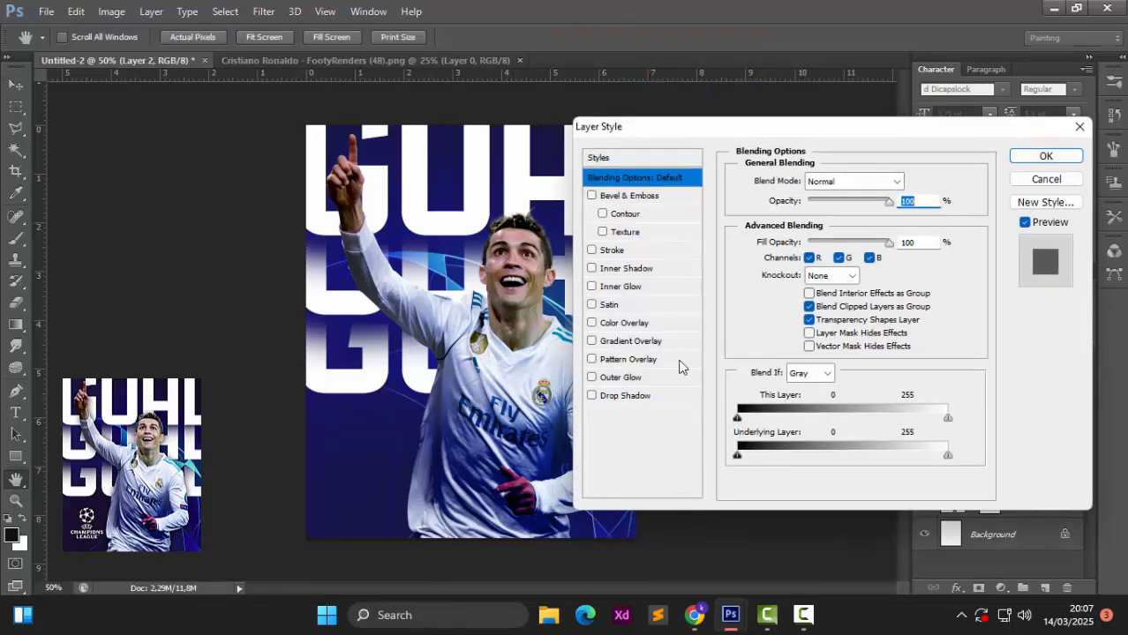
click(628, 396)
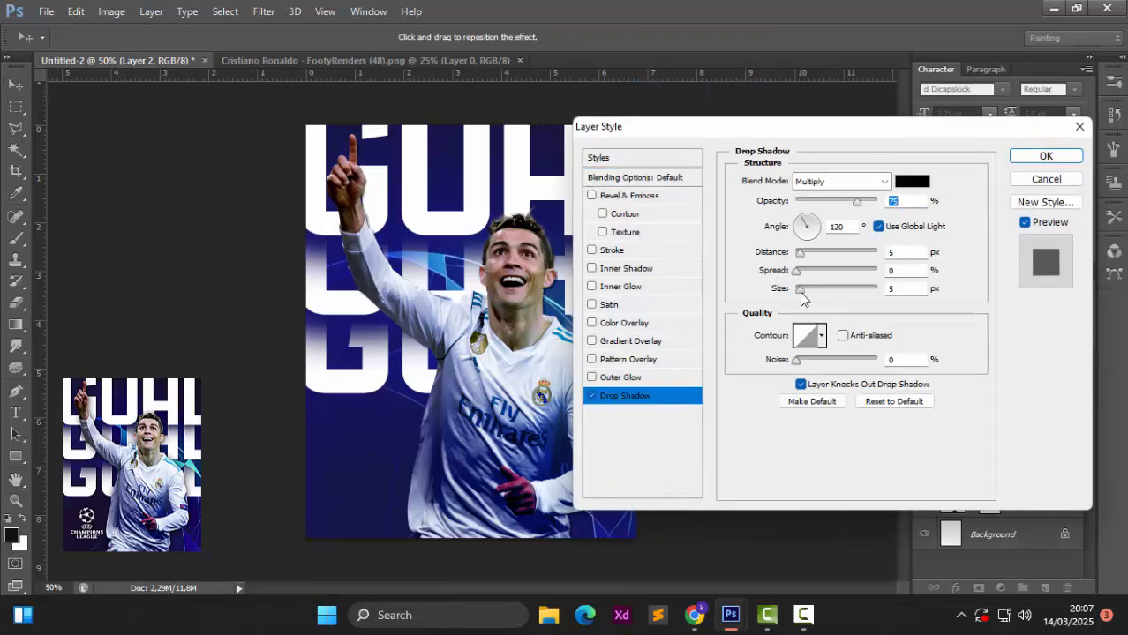
drag(801, 293, 810, 290)
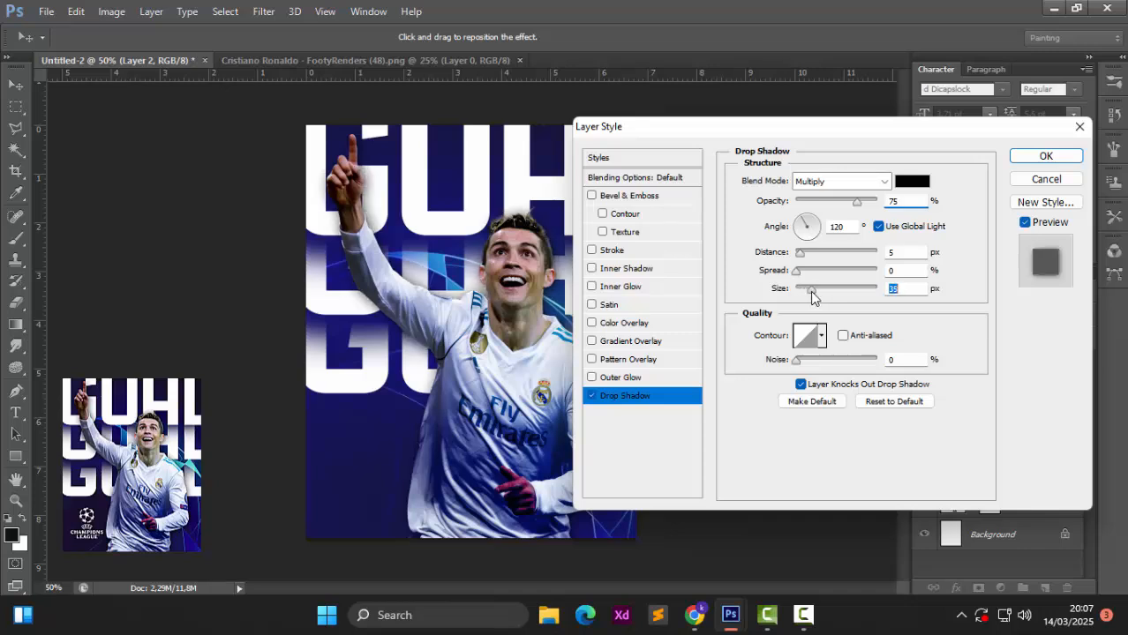
click(1046, 155)
click(743, 398)
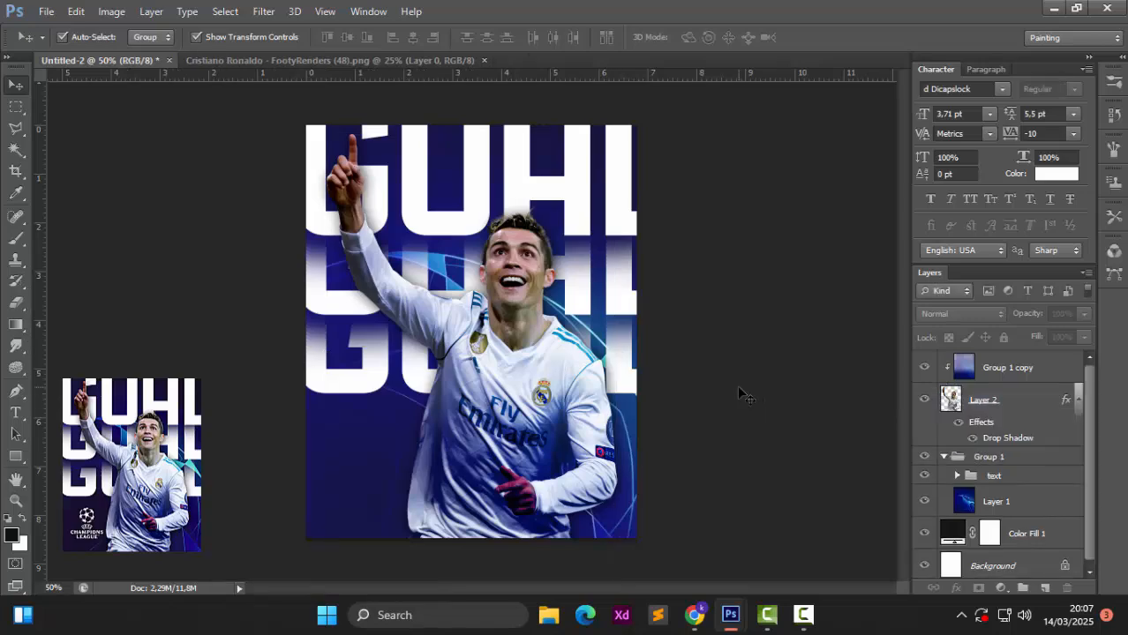
click(483, 60)
Step: Open the champions-league logo from the LOGO folder, drag it into the poster, release its clipping mask, then shrink it and place it at the lower left
key(ctrl+o)
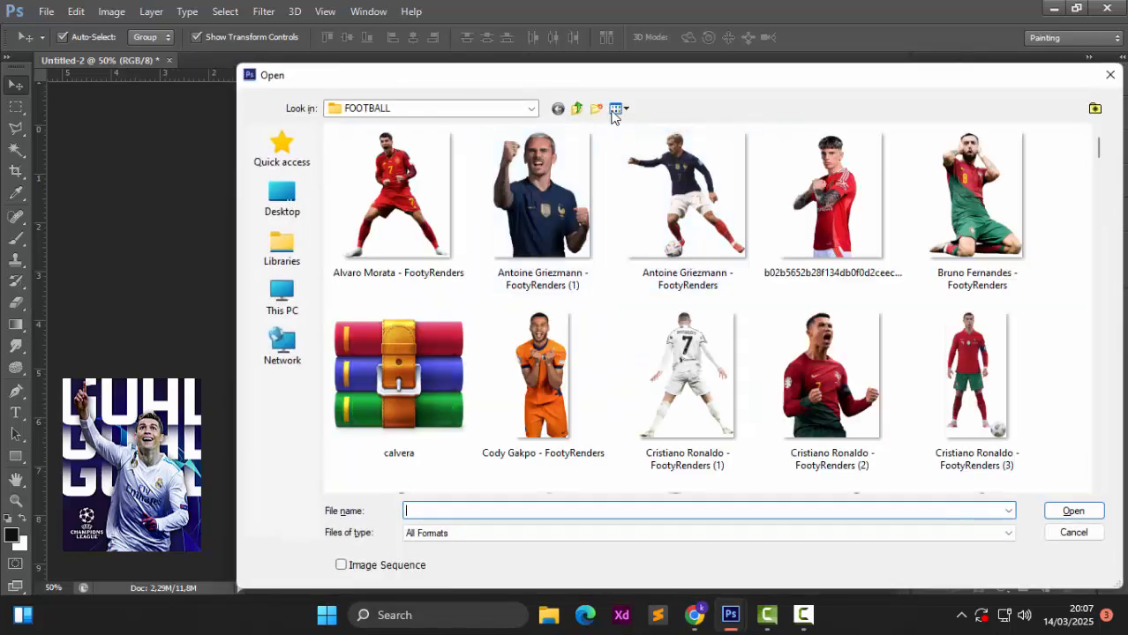
click(576, 110)
double_click(560, 181)
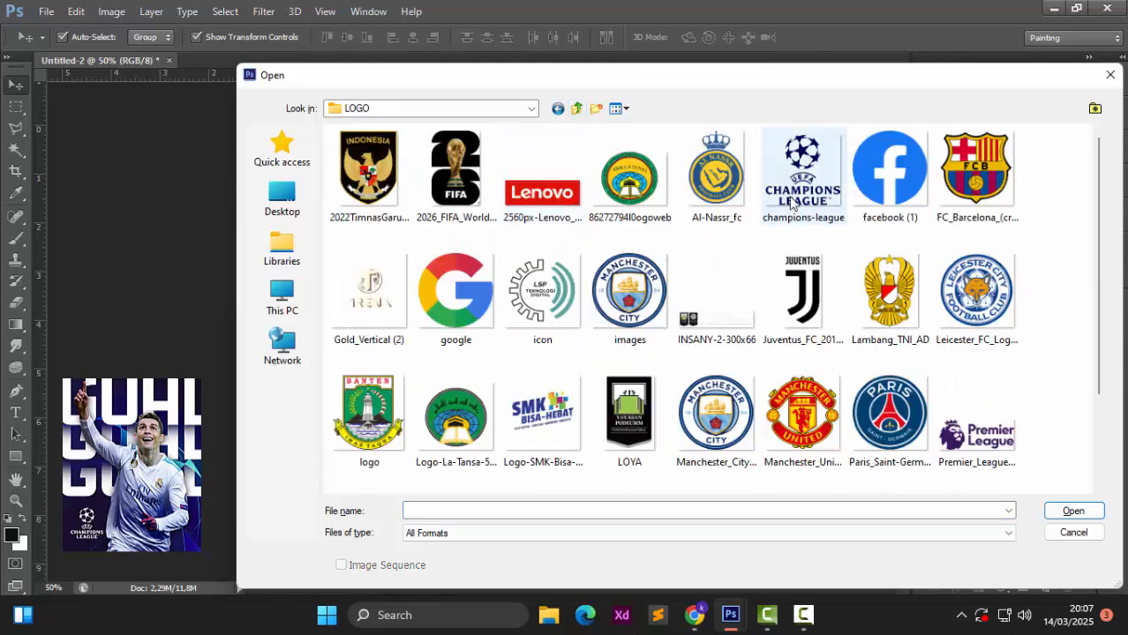
double_click(792, 184)
drag(432, 181, 394, 422)
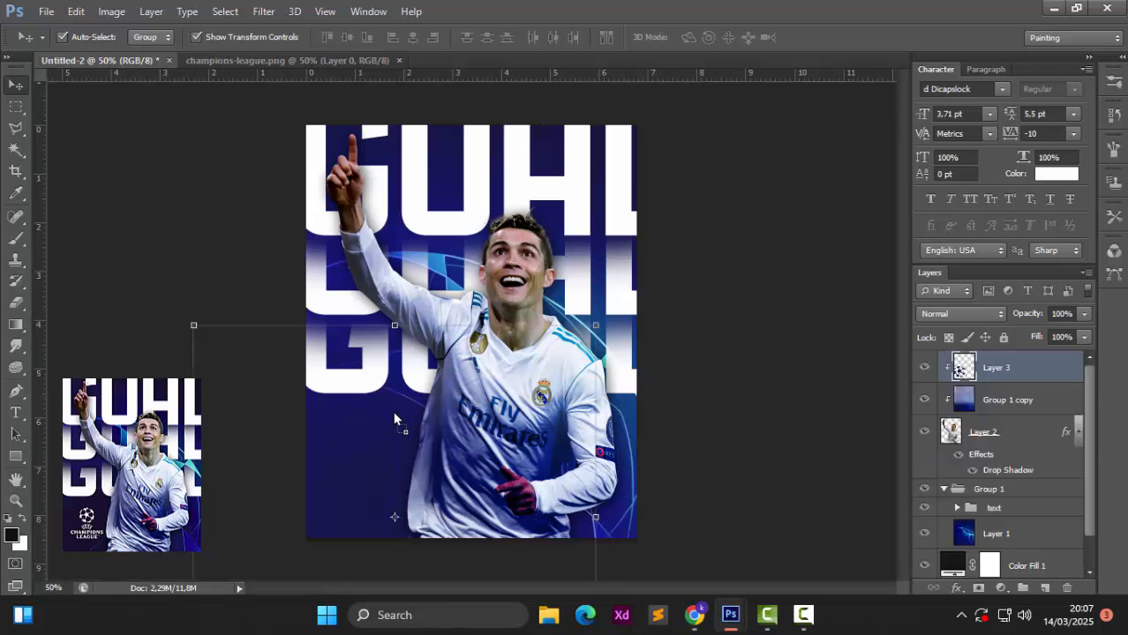
alt+click(1025, 382)
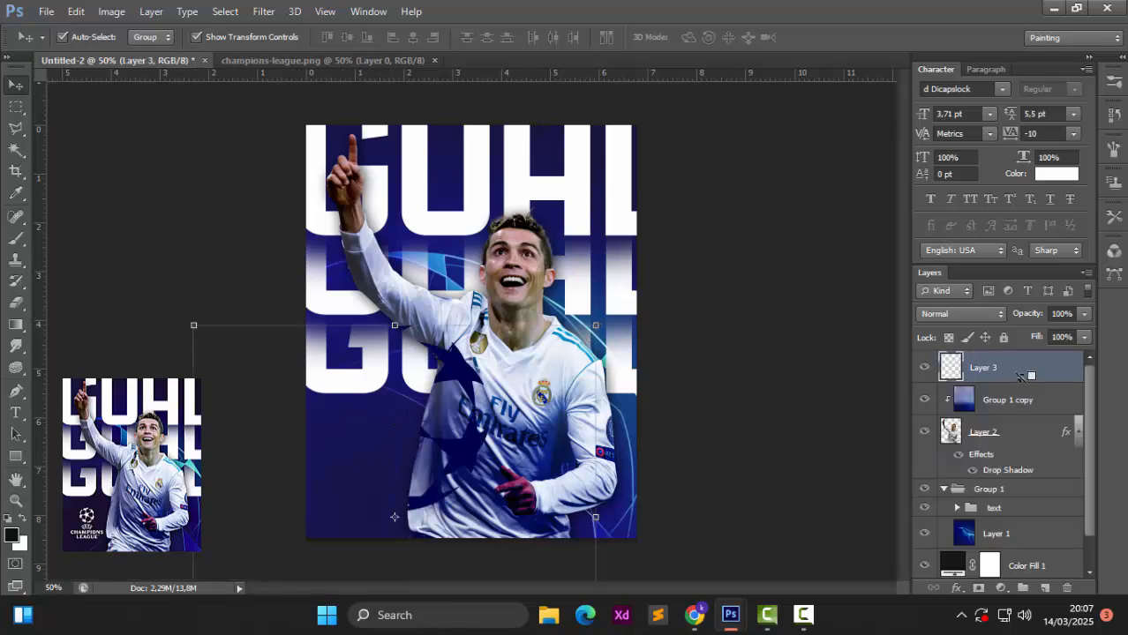
drag(592, 324, 391, 432)
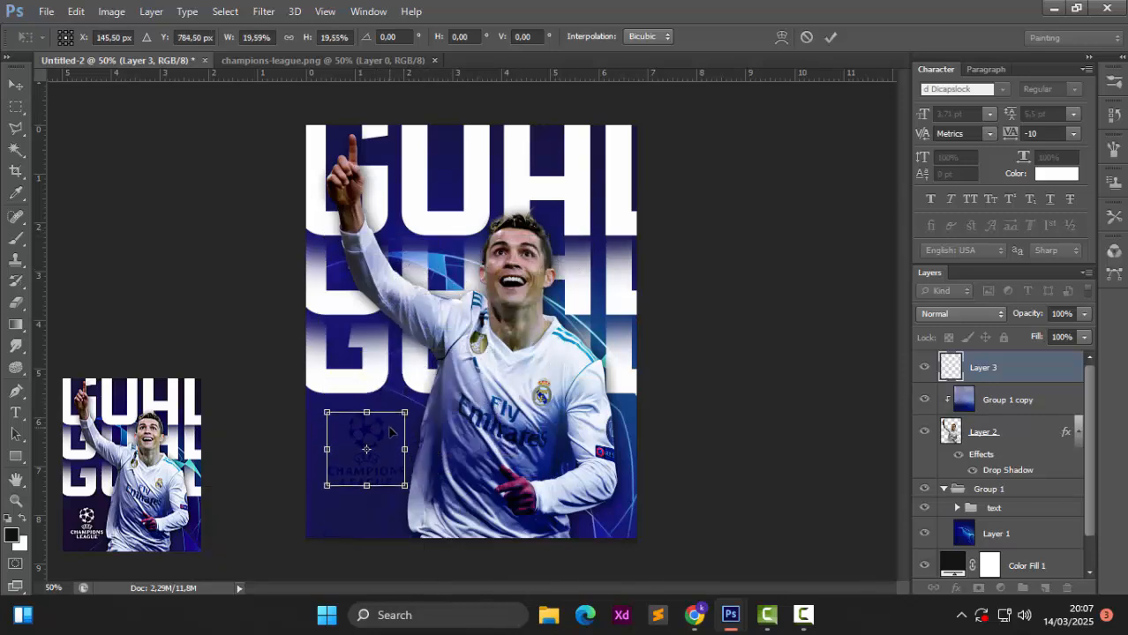
key(Return)
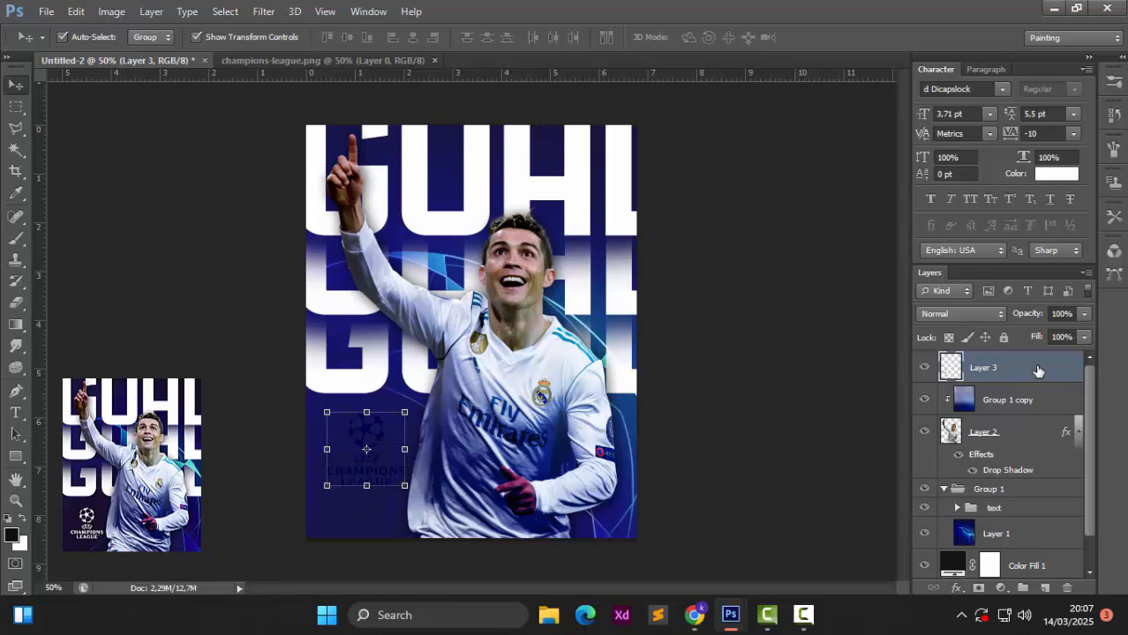
Step: Add a white Color Overlay to Layer 3 to make the logo solid white
right_click(1038, 370)
click(737, 86)
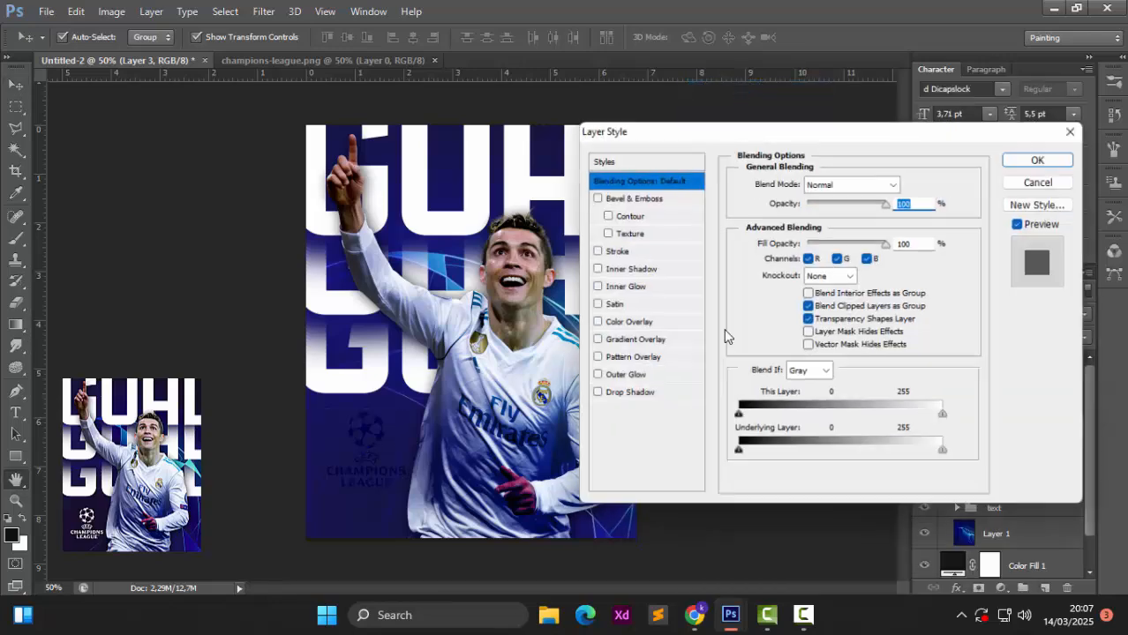
click(629, 323)
click(911, 181)
click(498, 271)
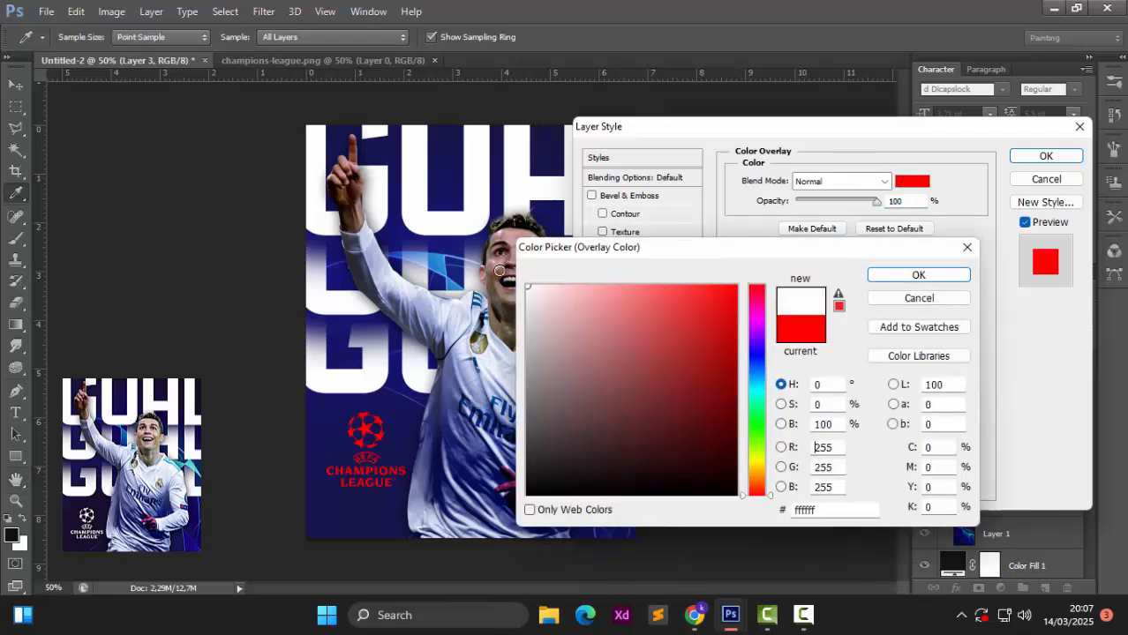
click(916, 274)
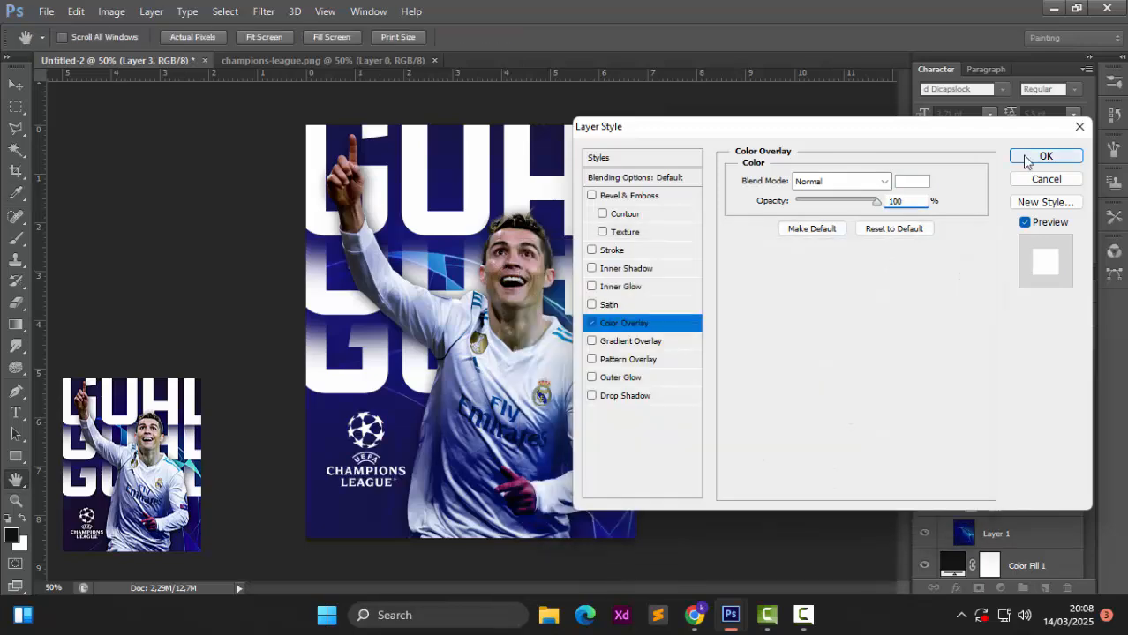
click(1027, 159)
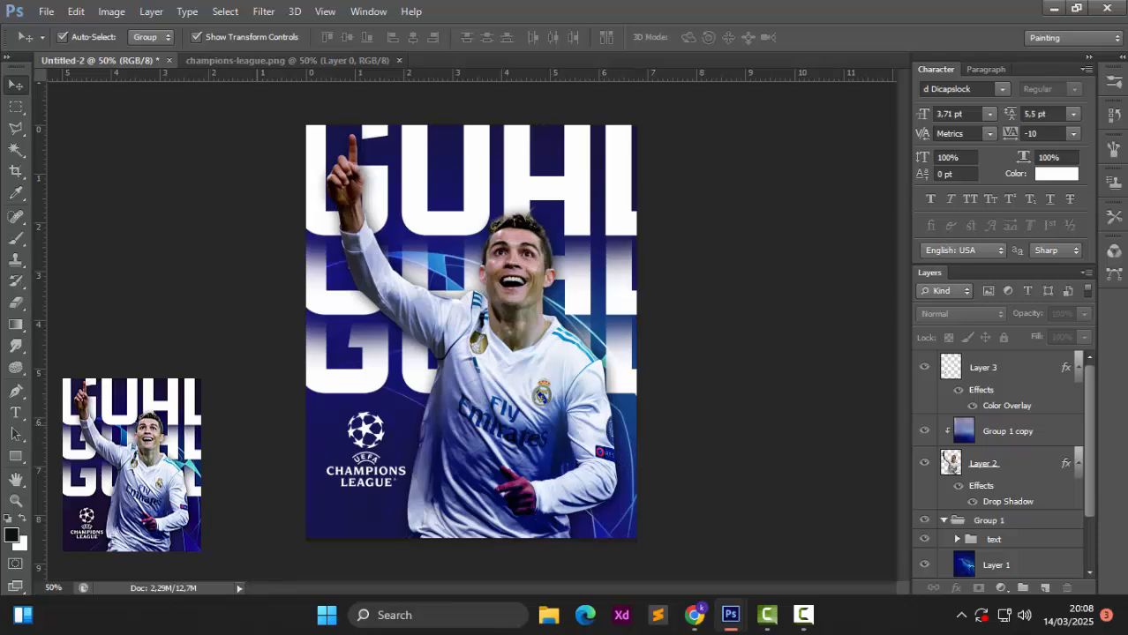
Step: With the Type tool, pick Glastona from the font list and click the canvas to begin Layer 4
click(16, 414)
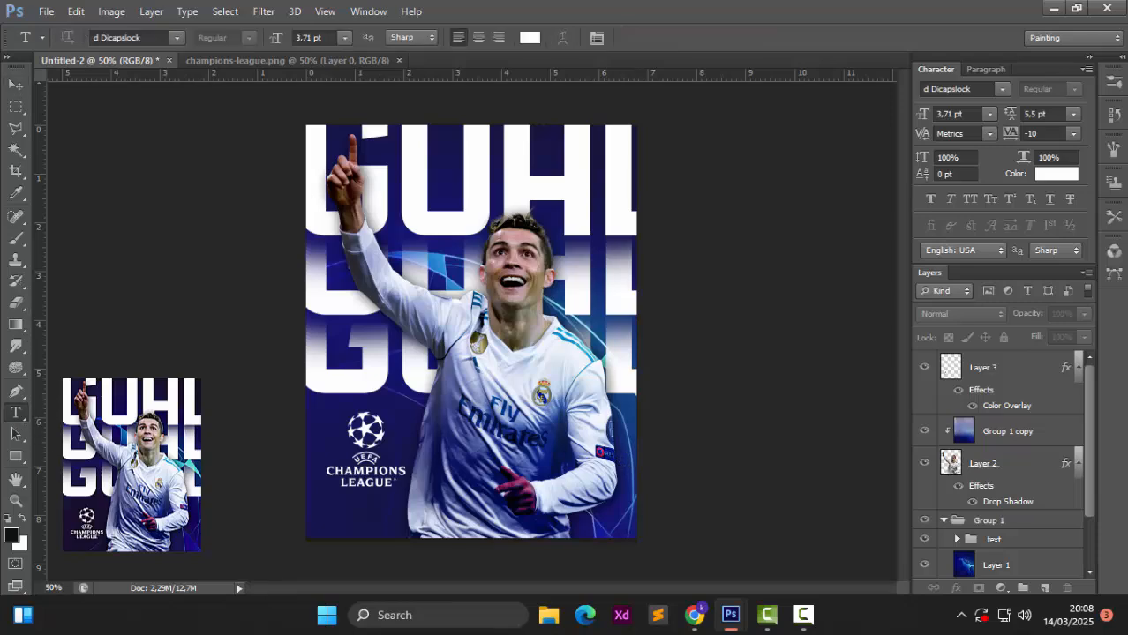
click(177, 37)
scroll(334, 416, up, 6)
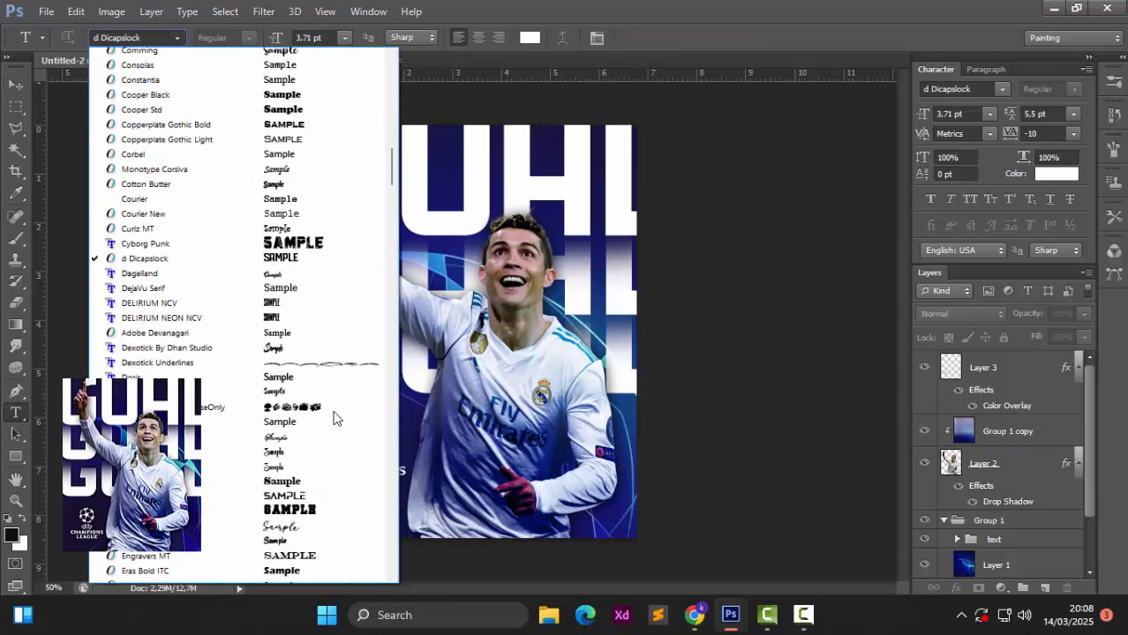
scroll(333, 416, up, 8)
scroll(334, 416, up, 9)
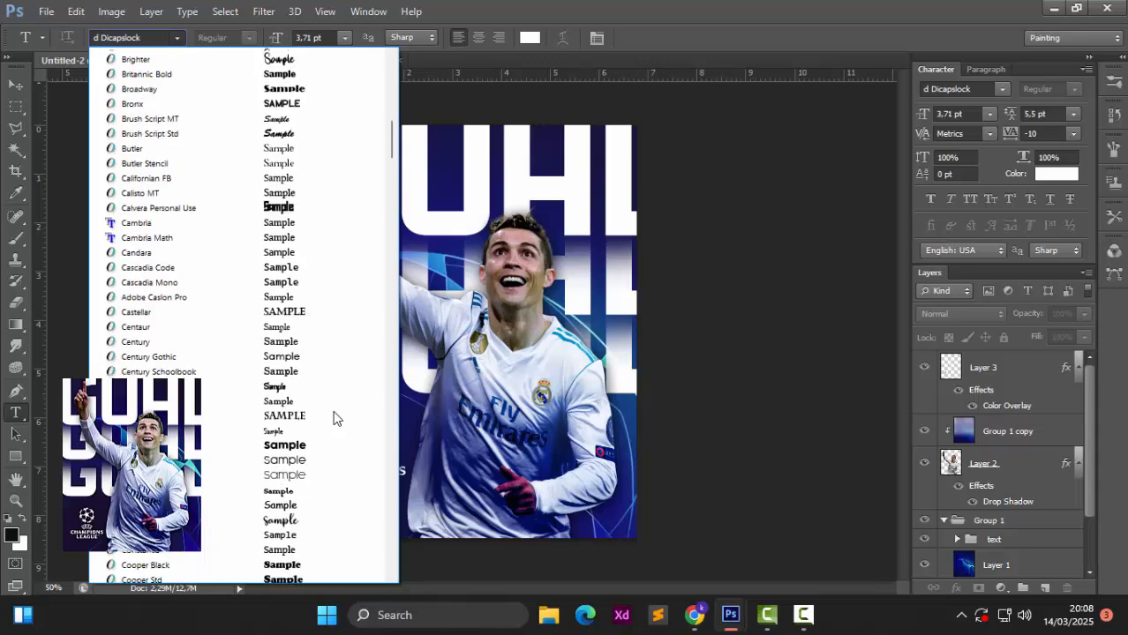
scroll(333, 416, up, 6)
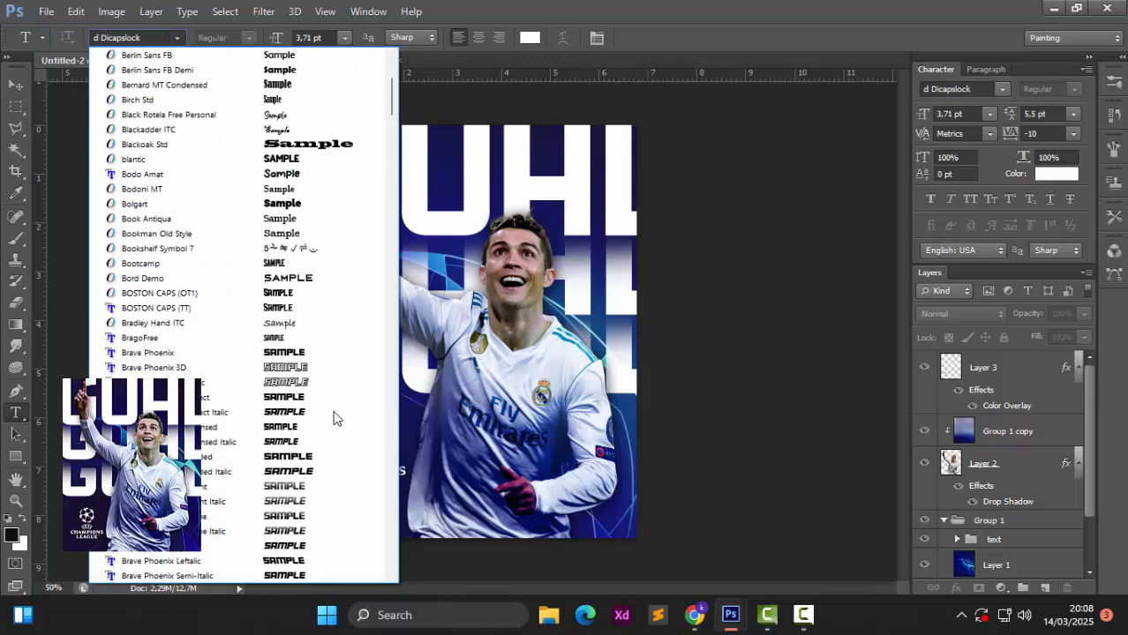
scroll(333, 416, up, 6)
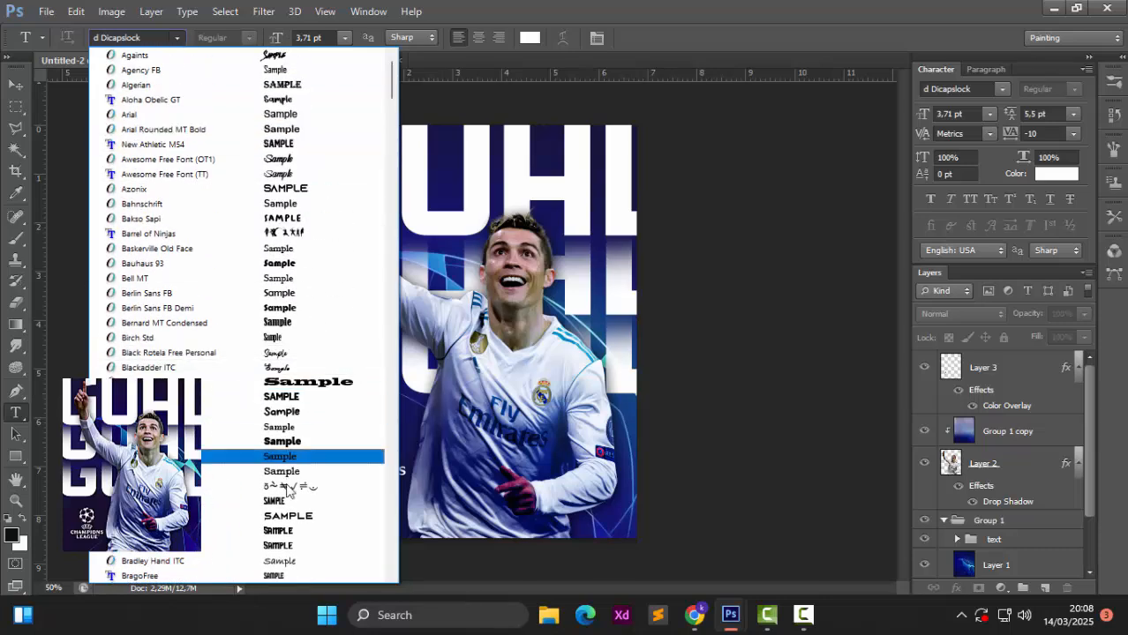
scroll(298, 476, down, 4)
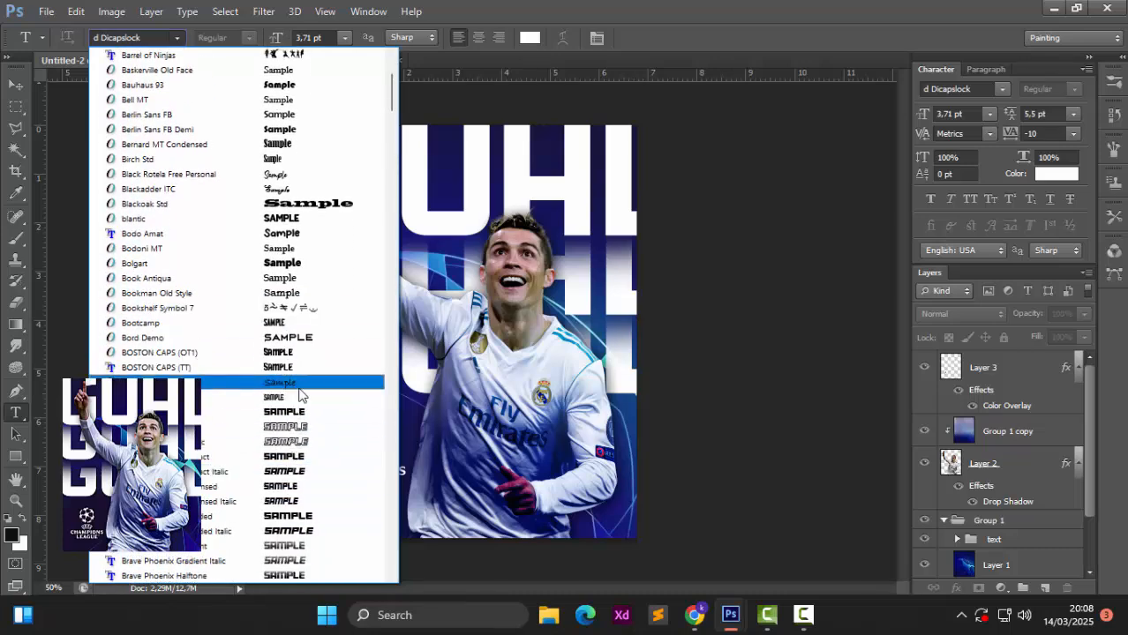
scroll(298, 415, down, 4)
scroll(298, 394, down, 4)
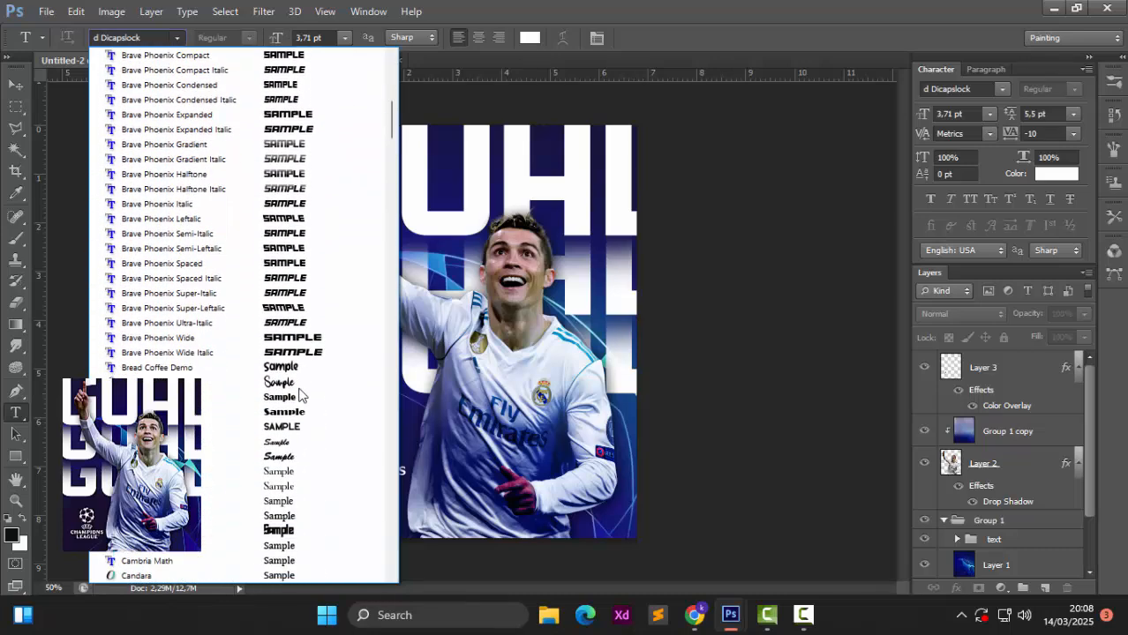
scroll(300, 468, down, 4)
scroll(300, 470, down, 2)
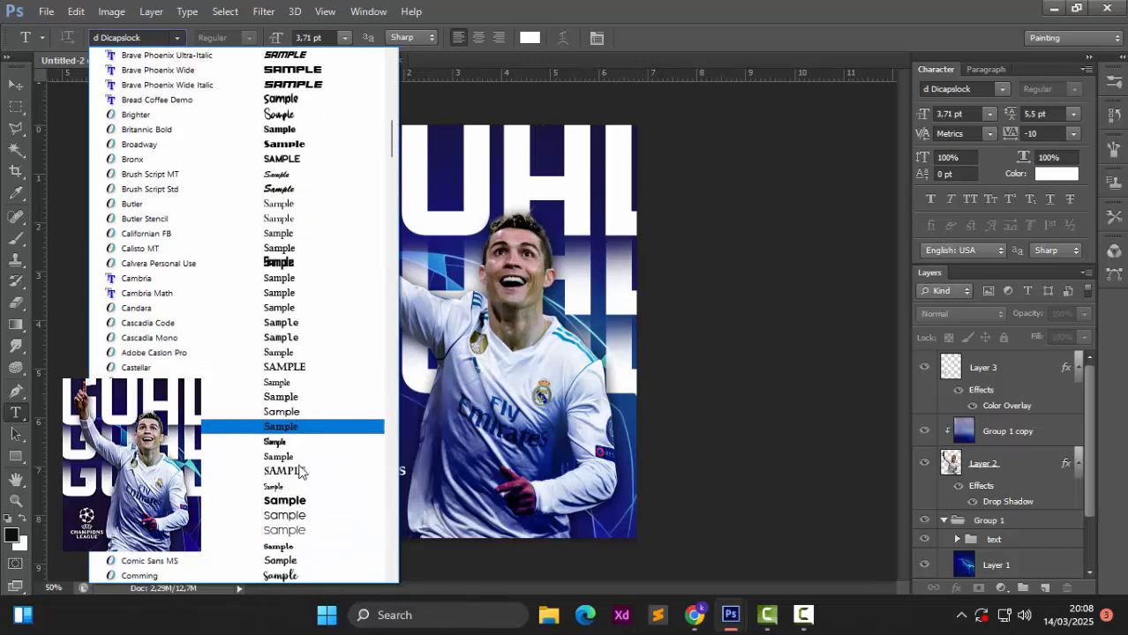
scroll(311, 434, down, 5)
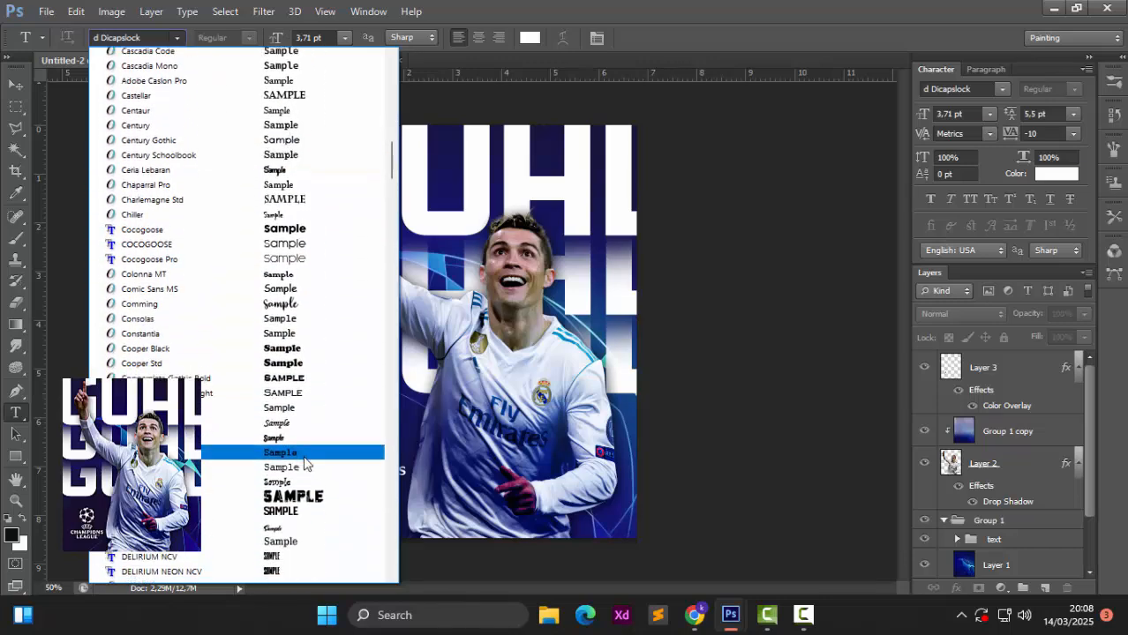
scroll(306, 465, down, 3)
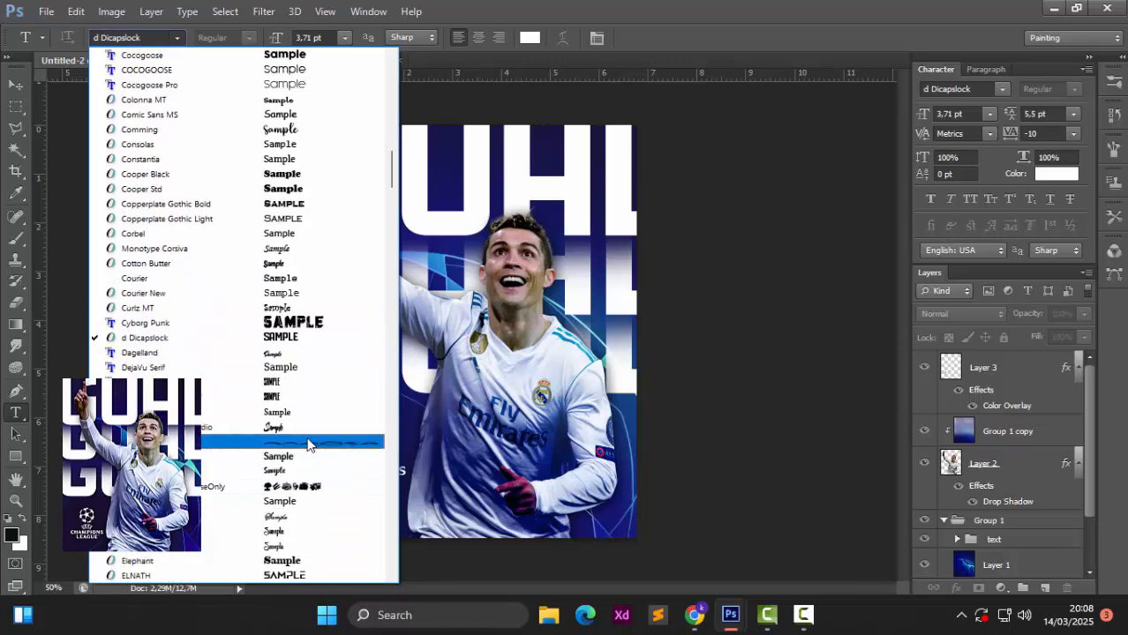
scroll(307, 477, down, 3)
scroll(306, 494, down, 5)
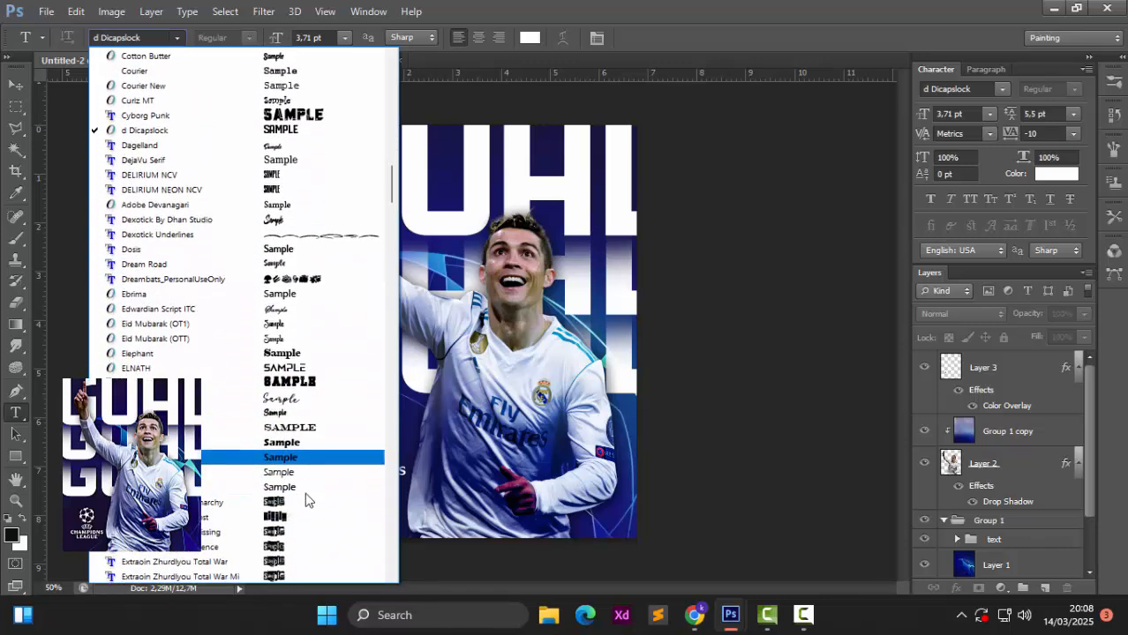
scroll(309, 489, down, 5)
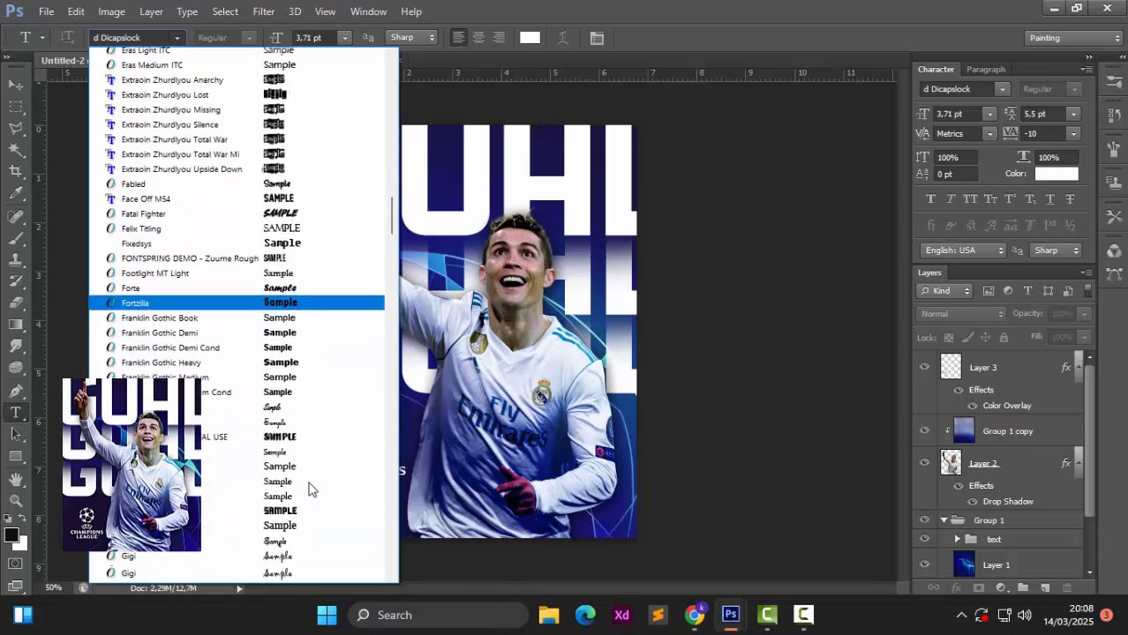
scroll(321, 428, down, 4)
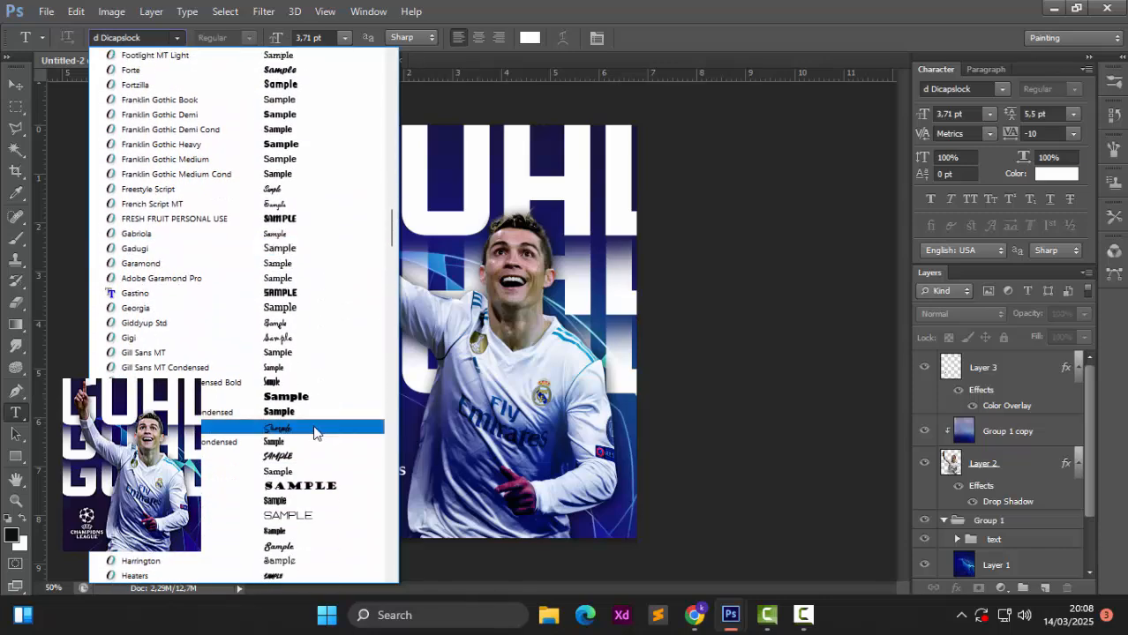
click(315, 429)
click(494, 451)
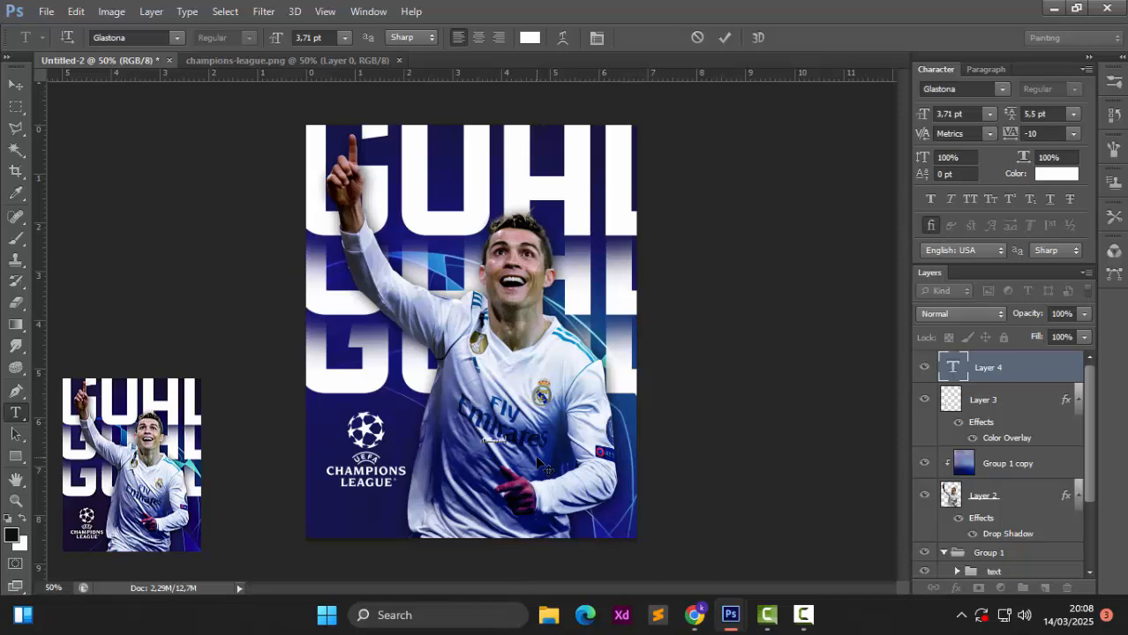
Step: Commit the 'C.Ronaldo' text, scale it to about 471.63%, and move it to the bottom-right corner
click(15, 84)
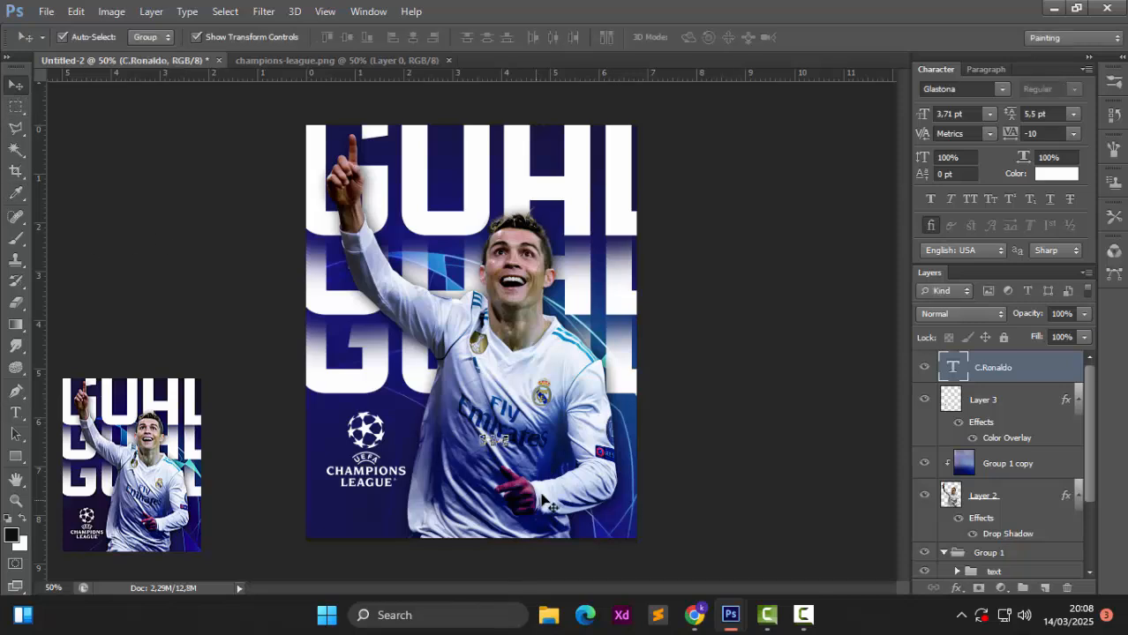
drag(510, 446, 560, 205)
drag(576, 272, 590, 524)
key(Return)
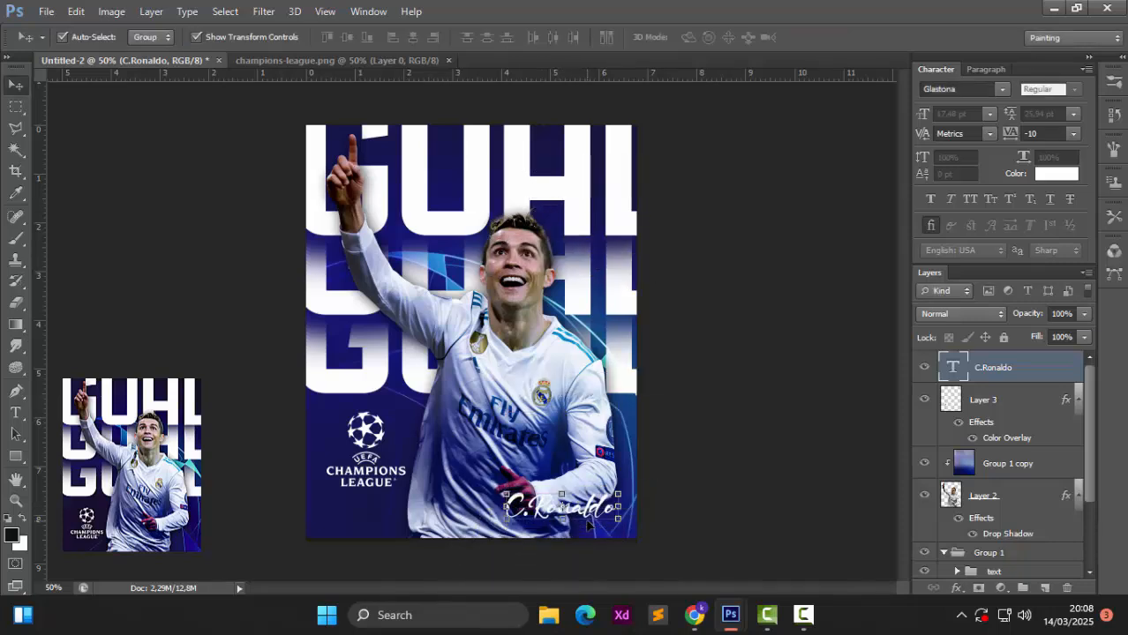
click(704, 413)
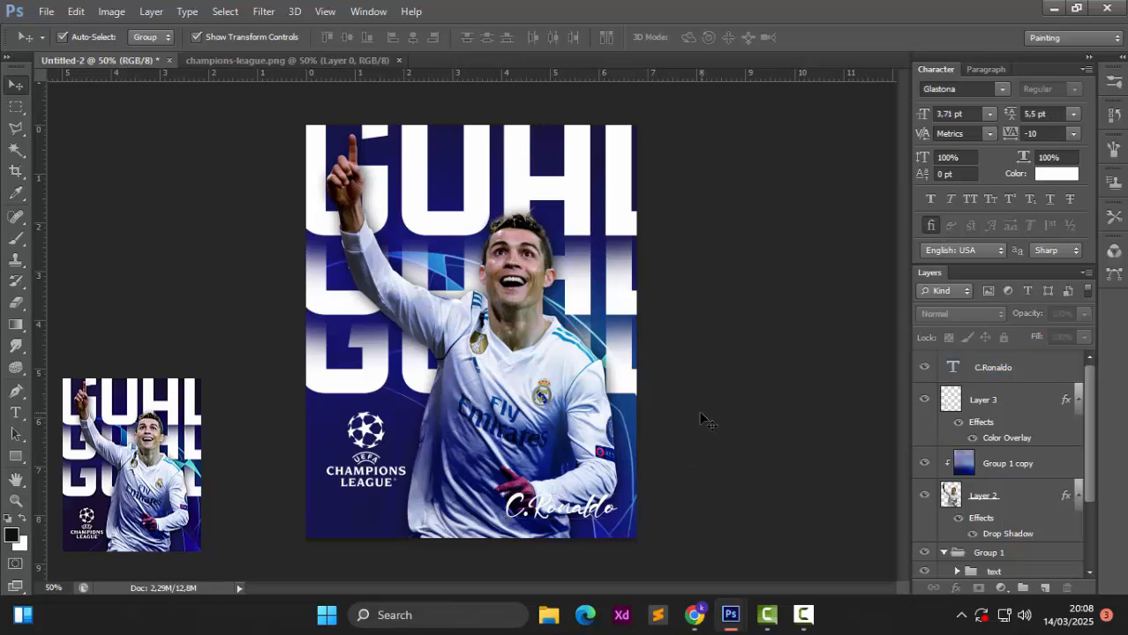